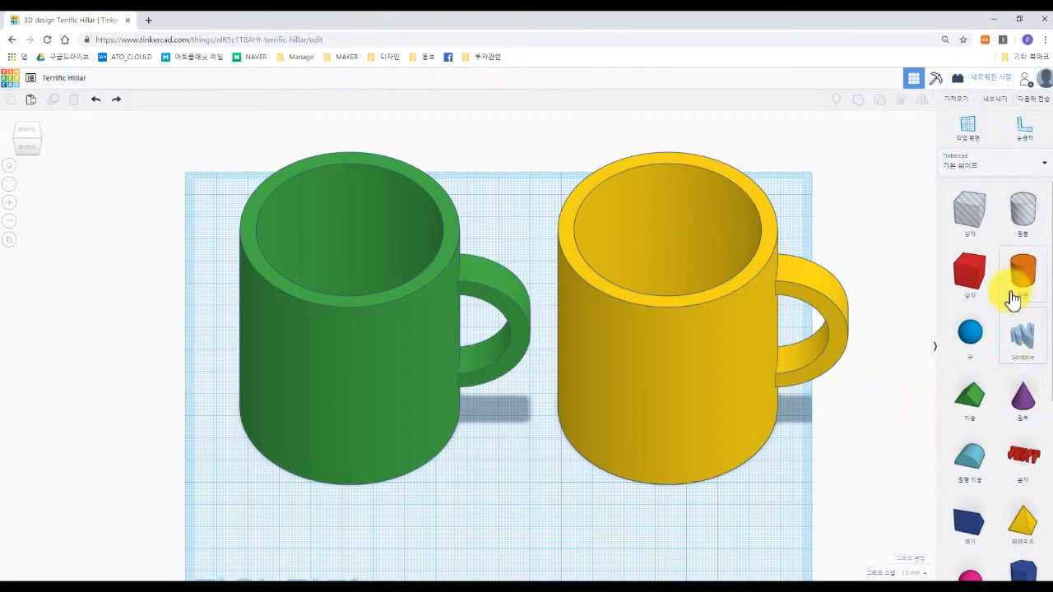
Step: Move the two mugs back on the workplane and place a solid cylinder and a hole cylinder in front of them
{"action": "left_click", "coordinate": [357, 305]}
{"action": "left_click_drag", "start_coordinate": [680, 459], "coordinate": [670, 393], "text": "shift"}
{"action": "left_click", "coordinate": [672, 483]}
{"action": "left_click_drag", "start_coordinate": [1018, 280], "coordinate": [310, 513]}
{"action": "left_click_drag", "start_coordinate": [1021, 211], "coordinate": [404, 515]}
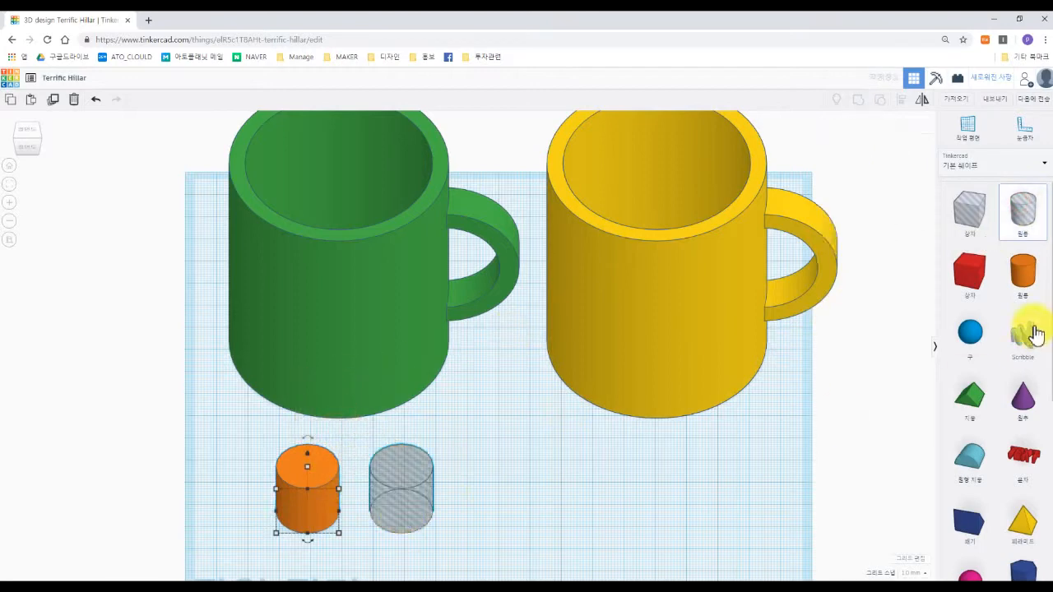
Step: Add a tube and a hole box in the same row as the two small cylinders
{"action": "scroll", "coordinate": [998, 461], "scroll_direction": "down", "scroll_amount": 2}
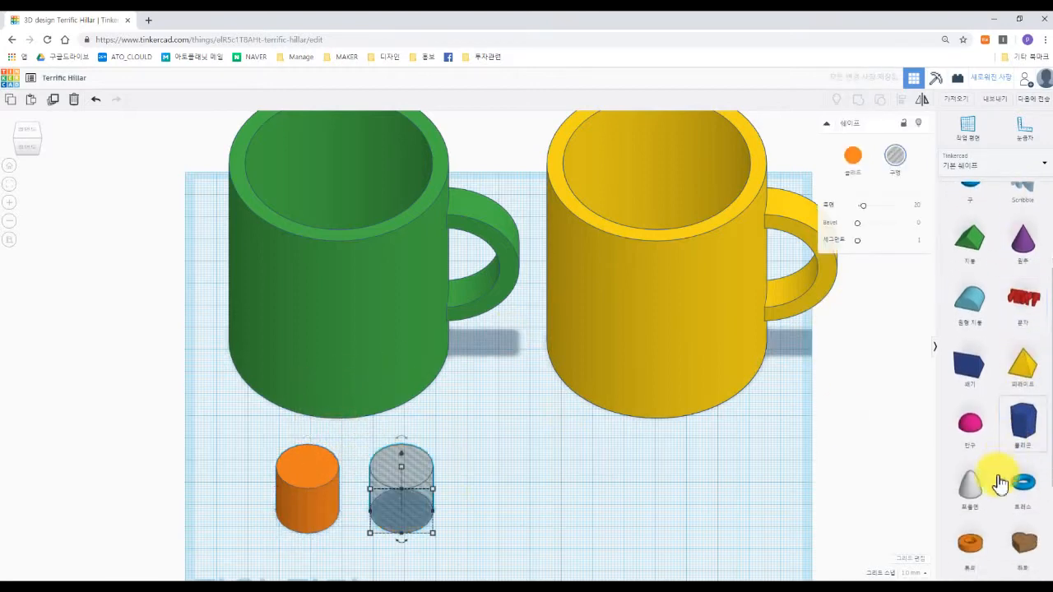
{"action": "left_click_drag", "start_coordinate": [971, 545], "coordinate": [511, 515]}
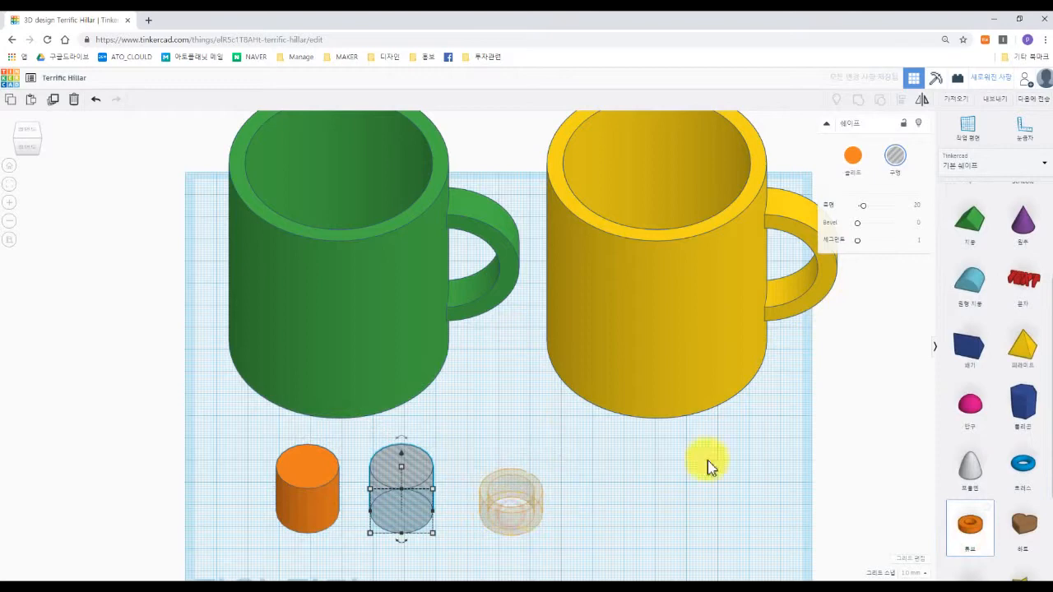
{"action": "scroll", "coordinate": [1004, 288], "scroll_direction": "up", "scroll_amount": 2}
{"action": "left_click_drag", "start_coordinate": [971, 215], "coordinate": [576, 533]}
Step: Delete the green and yellow mugs and move the four small shapes to the middle of the workplane
{"action": "left_click_drag", "start_coordinate": [682, 536], "coordinate": [239, 466]}
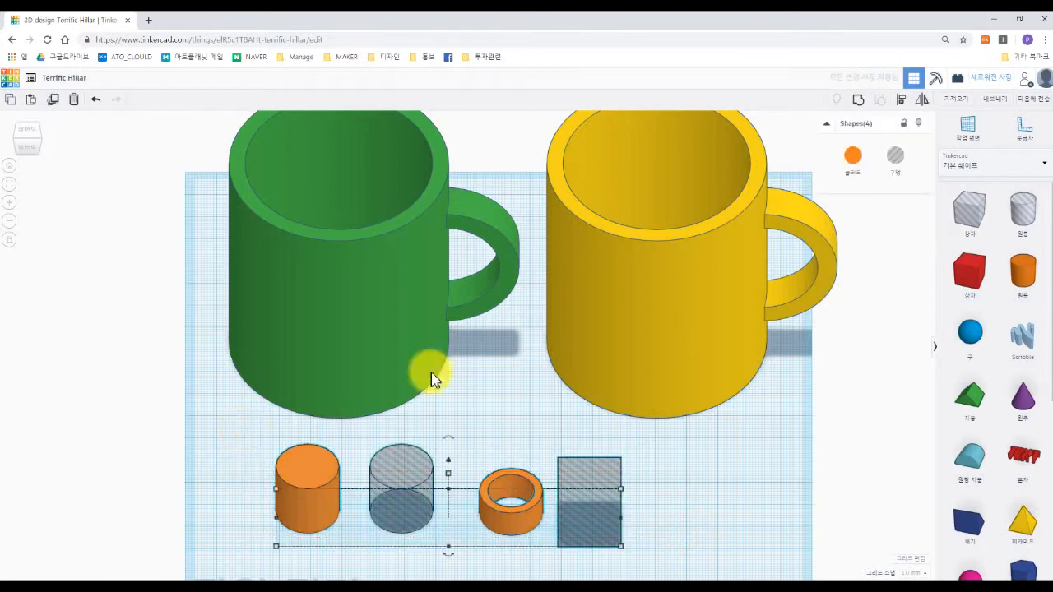
{"action": "left_click", "coordinate": [823, 423]}
{"action": "left_click_drag", "start_coordinate": [828, 385], "coordinate": [357, 308]}
{"action": "key", "text": "Delete"}
{"action": "left_click_drag", "start_coordinate": [675, 522], "coordinate": [404, 360]}
{"action": "left_click", "coordinate": [551, 447]}
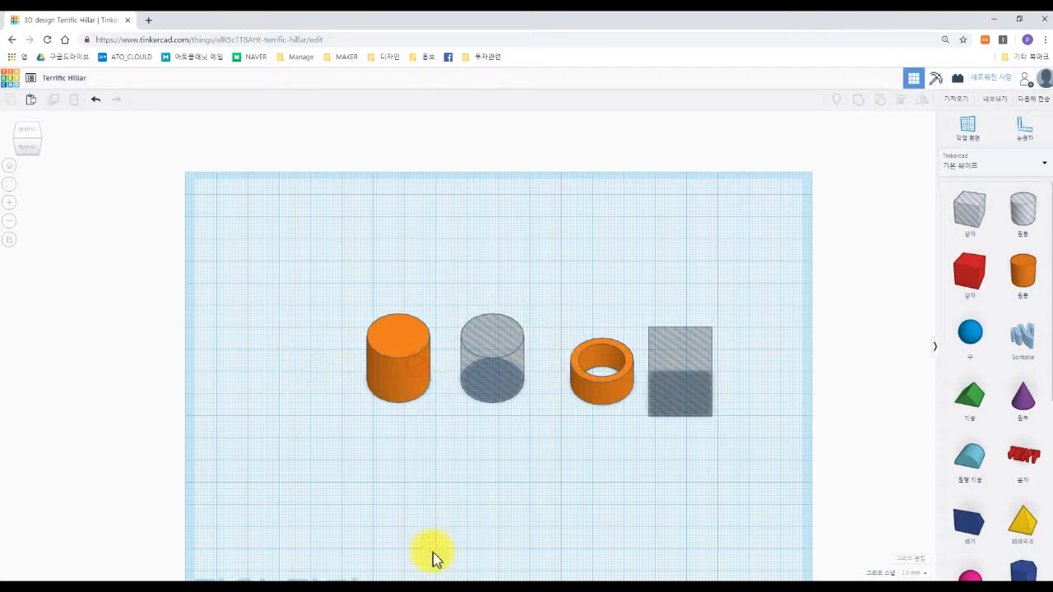
Step: Resize the solid cylinder to a taller body with a 70 × 70 mm base, moved aside from the other shapes
{"action": "left_click", "coordinate": [424, 392]}
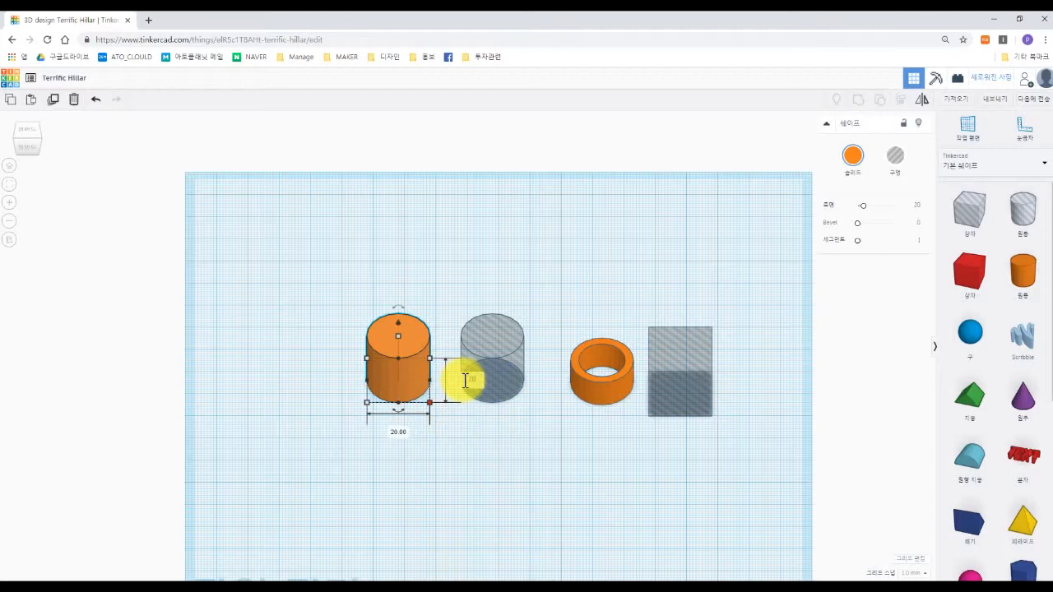
{"action": "key", "text": "Tab"}
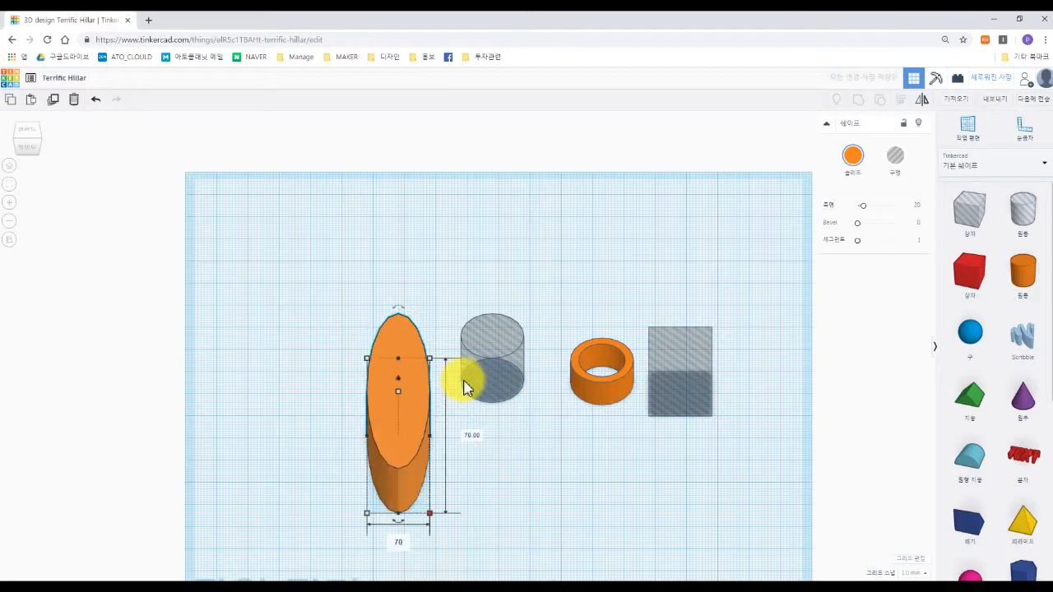
{"action": "key", "text": "Return"}
{"action": "left_click_drag", "start_coordinate": [479, 395], "coordinate": [393, 426]}
{"action": "left_click", "coordinate": [647, 496]}
Step: Smooth the large orange cylinder by raising its number of sides to 64
{"action": "scroll", "coordinate": [675, 468], "scroll_direction": "up", "scroll_amount": 3}
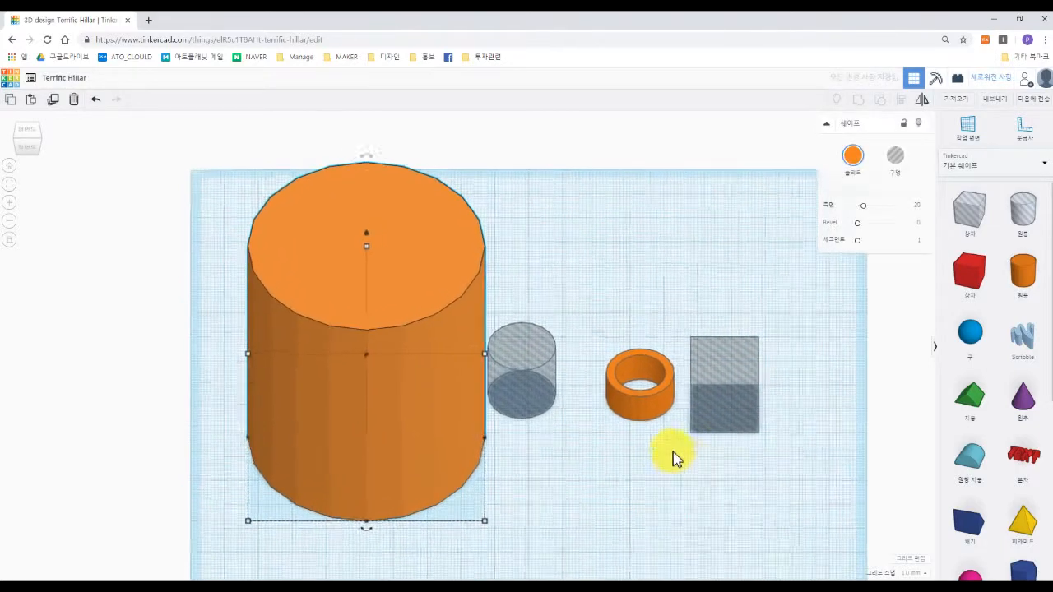
{"action": "scroll", "coordinate": [432, 257], "scroll_direction": "up", "scroll_amount": 2}
{"action": "middle_click_drag", "start_coordinate": [712, 324], "coordinate": [816, 458]}
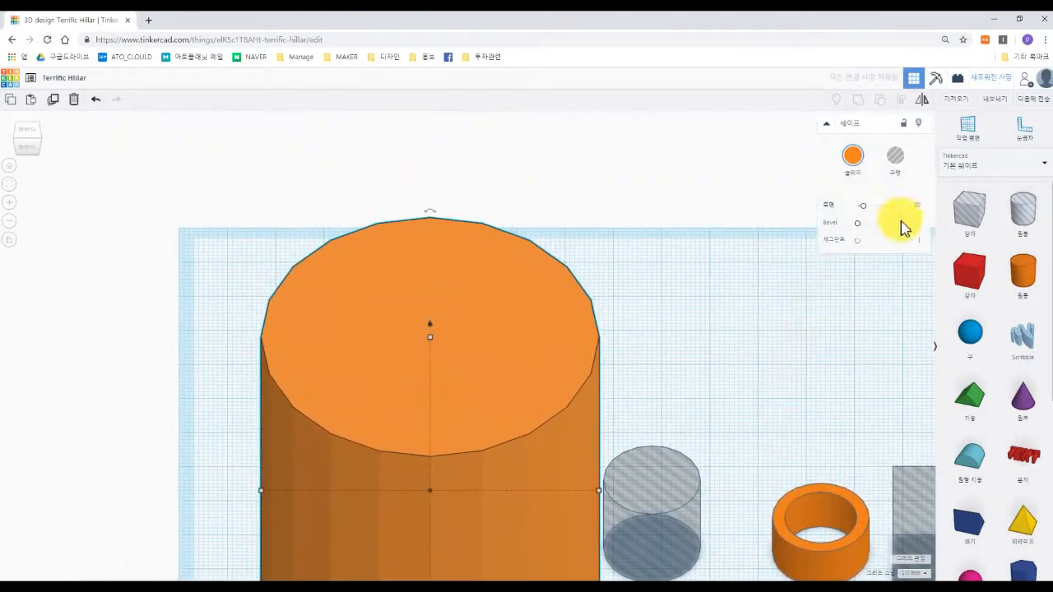
{"action": "left_click", "coordinate": [28, 134]}
{"action": "middle_click_drag", "start_coordinate": [618, 440], "coordinate": [654, 216]}
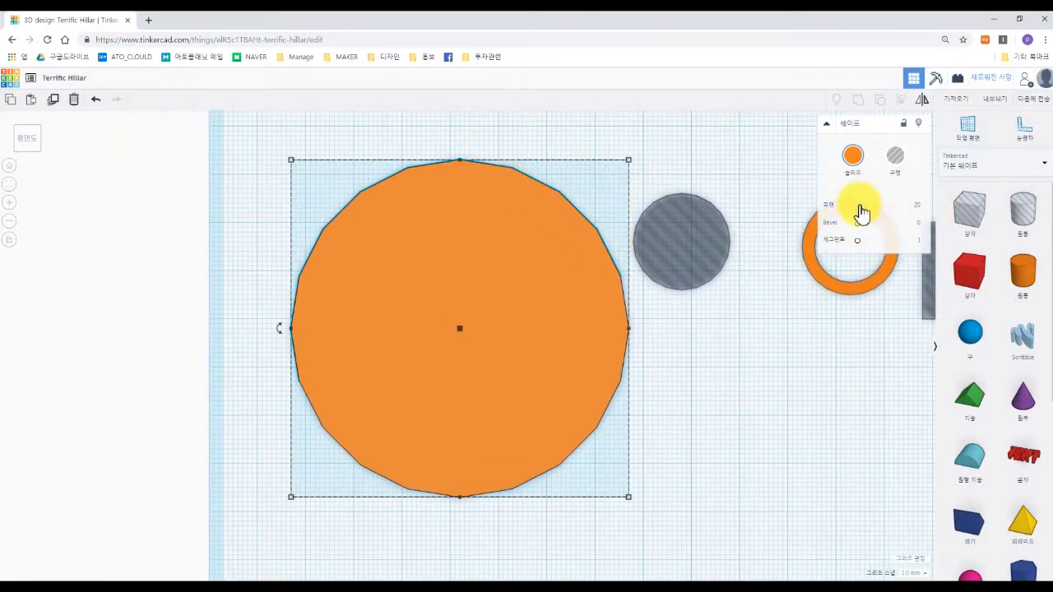
{"action": "left_click_drag", "start_coordinate": [881, 212], "coordinate": [903, 216]}
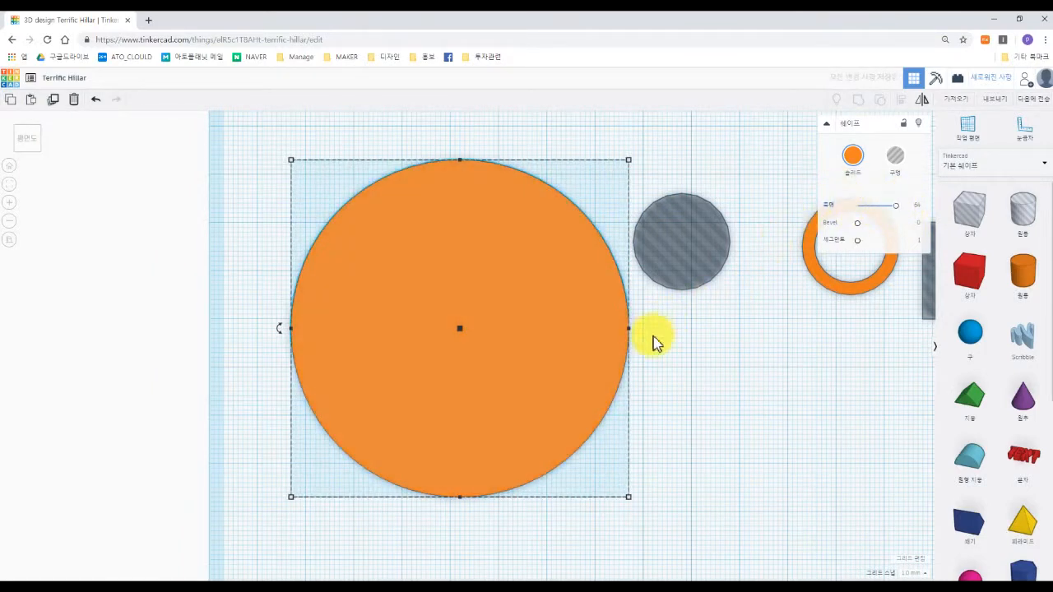
{"action": "scroll", "coordinate": [646, 367], "scroll_direction": "up", "scroll_amount": 5}
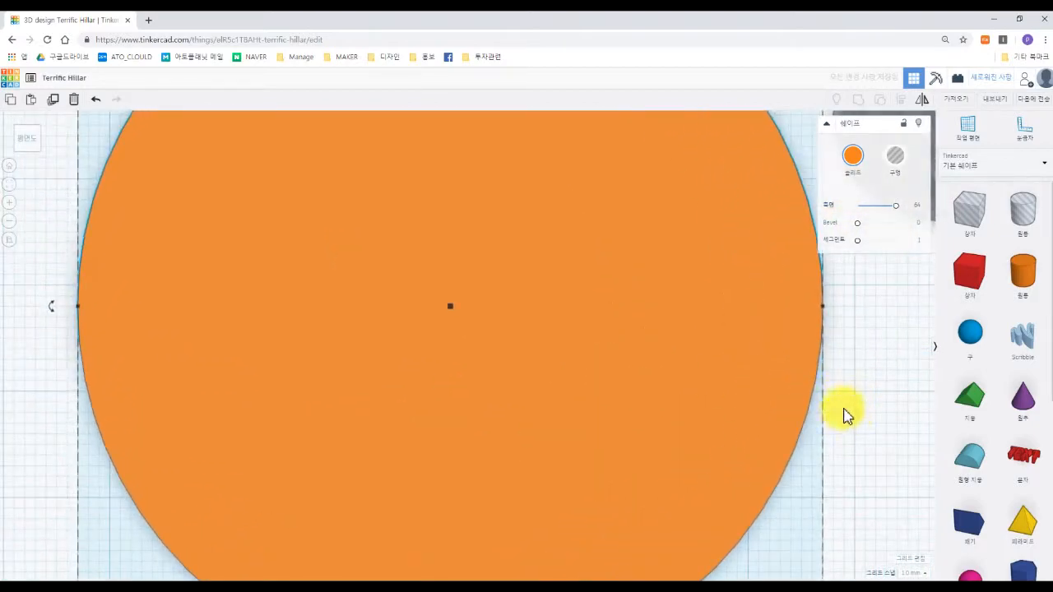
{"action": "left_click", "coordinate": [844, 418]}
{"action": "scroll", "coordinate": [532, 320], "scroll_direction": "down", "scroll_amount": 5}
{"action": "left_click", "coordinate": [473, 288]}
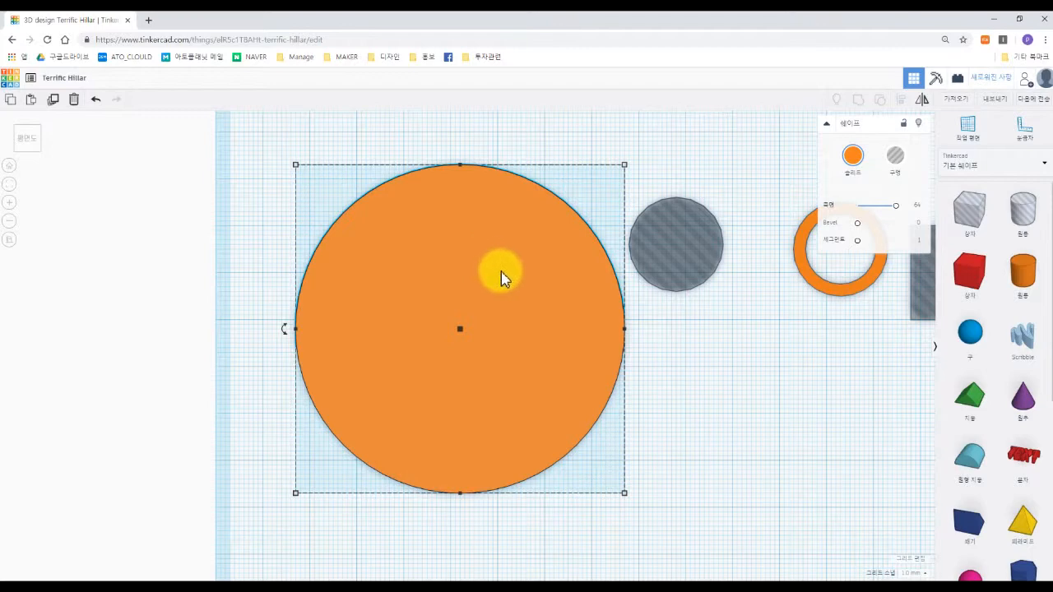
Step: Try a segments value of 2 on the large cylinder and restore it to 1
{"action": "left_click", "coordinate": [707, 421]}
{"action": "right_click_drag", "start_coordinate": [693, 414], "coordinate": [696, 436]}
{"action": "left_click", "coordinate": [533, 404]}
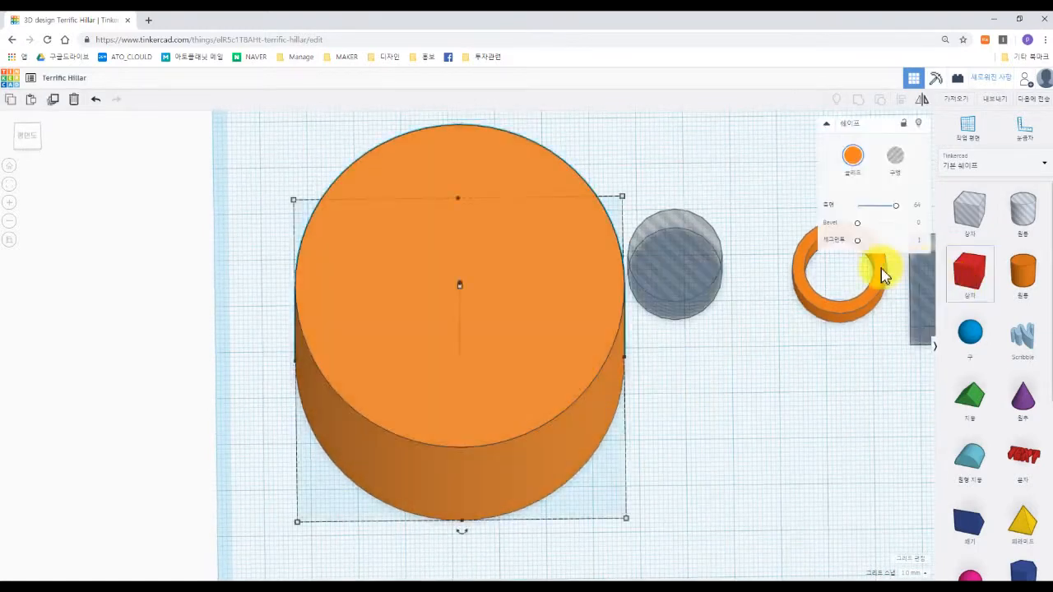
{"action": "left_click_drag", "start_coordinate": [858, 223], "coordinate": [882, 243]}
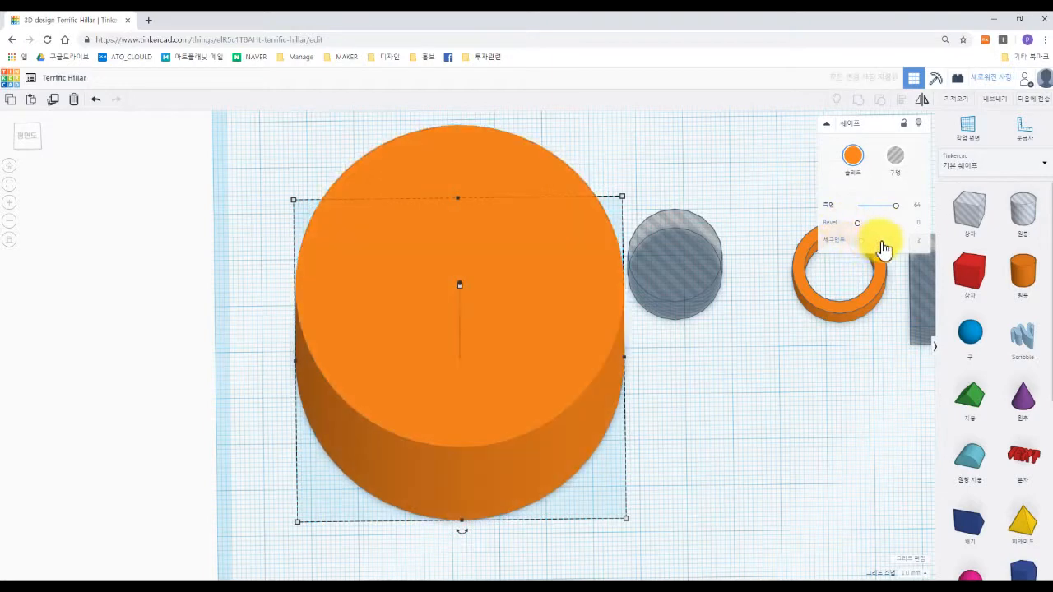
{"action": "right_click_drag", "start_coordinate": [752, 433], "coordinate": [860, 260]}
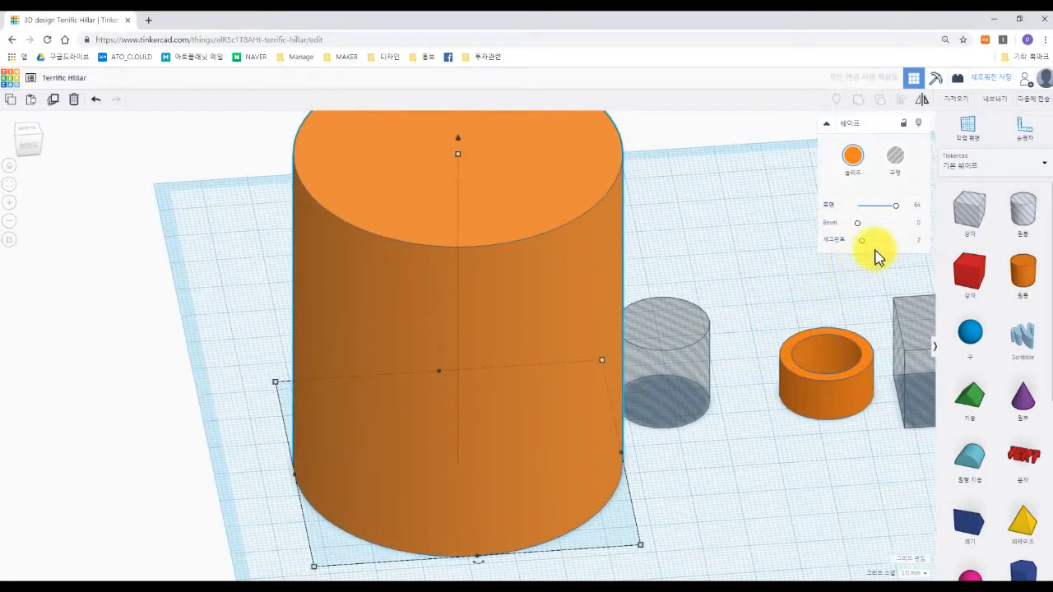
{"action": "left_click_drag", "start_coordinate": [898, 242], "coordinate": [818, 249]}
{"action": "left_click", "coordinate": [790, 435]}
Step: Remove the small hole cylinder next to the large orange cylinder
{"action": "right_click_drag", "start_coordinate": [759, 317], "coordinate": [716, 362]}
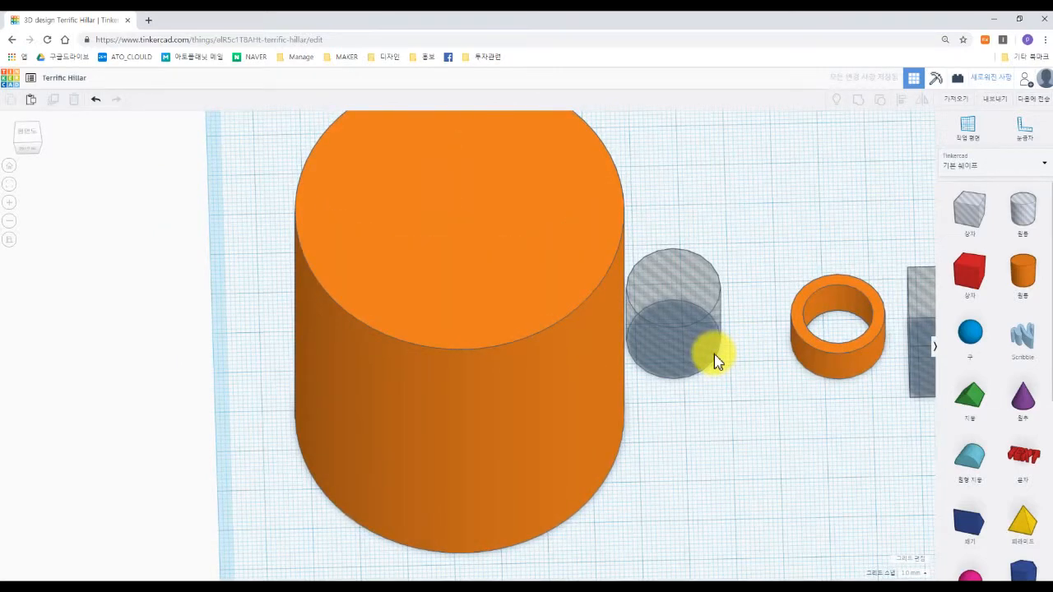
{"action": "scroll", "coordinate": [625, 439], "scroll_direction": "down", "scroll_amount": 3}
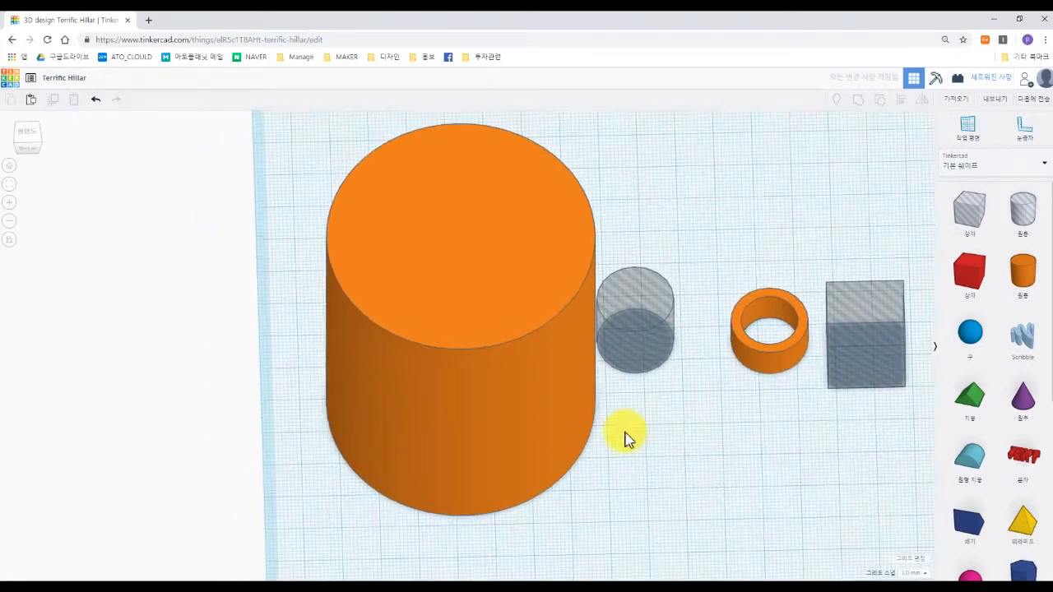
{"action": "middle_click_drag", "start_coordinate": [619, 453], "coordinate": [561, 455]}
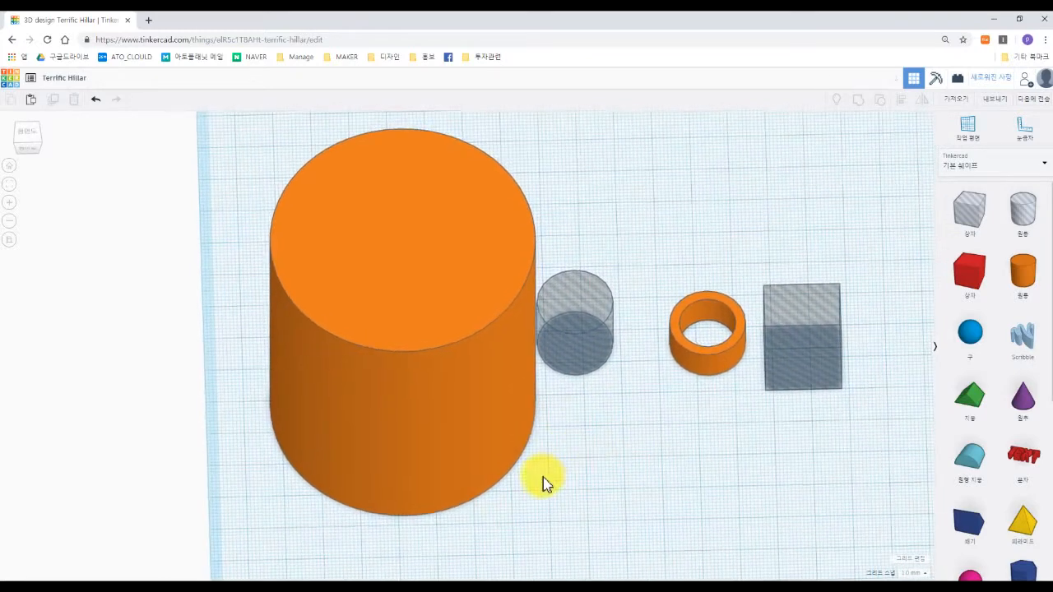
{"action": "left_click", "coordinate": [11, 168]}
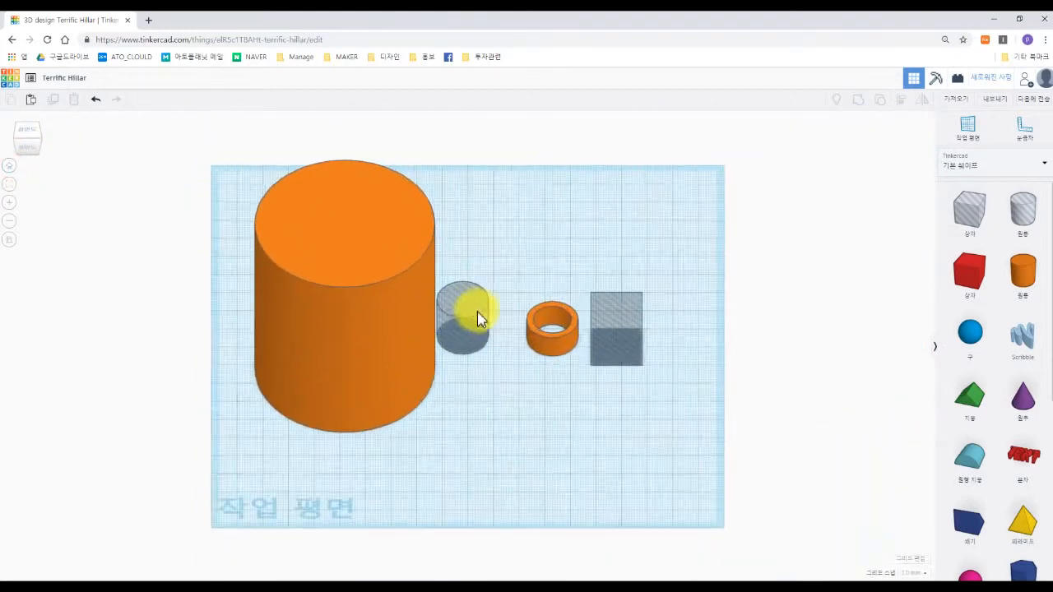
{"action": "left_click", "coordinate": [485, 311]}
{"action": "left_click_drag", "start_coordinate": [464, 294], "coordinate": [392, 354]}
{"action": "left_click_drag", "start_coordinate": [441, 313], "coordinate": [359, 289]}
Step: Duplicate the large orange cylinder, move the copy about 90 mm sideways and turn it into a hole
{"action": "left_click", "coordinate": [359, 290]}
{"action": "left_click", "coordinate": [52, 100]}
{"action": "left_click_drag", "start_coordinate": [409, 282], "coordinate": [631, 322]}
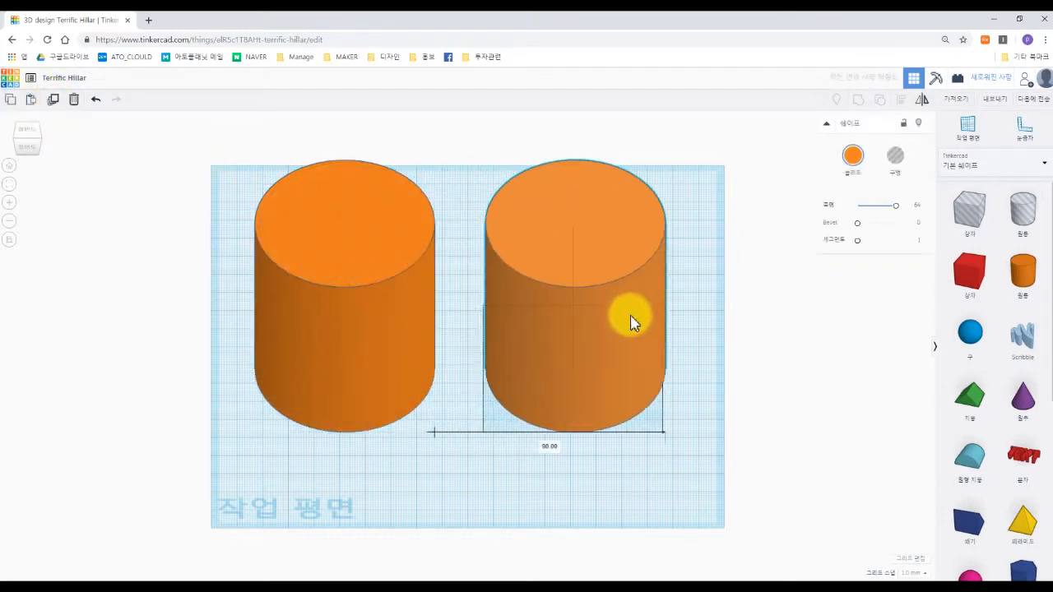
{"action": "left_click", "coordinate": [895, 156]}
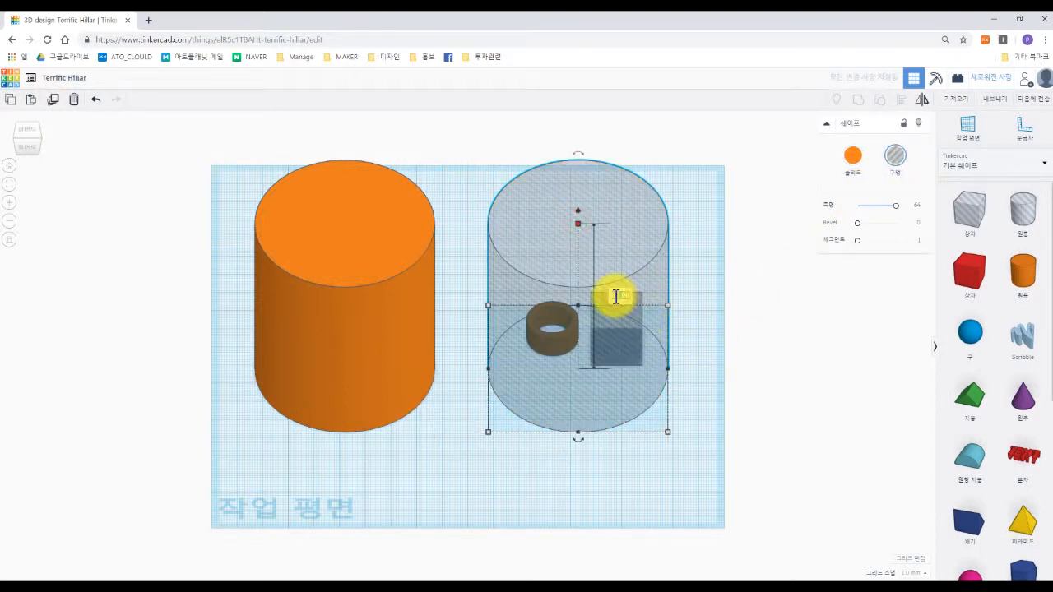
Step: Reduce the large hole cylinder's height and set its width and length to 65 mm
{"action": "key", "text": "Return"}
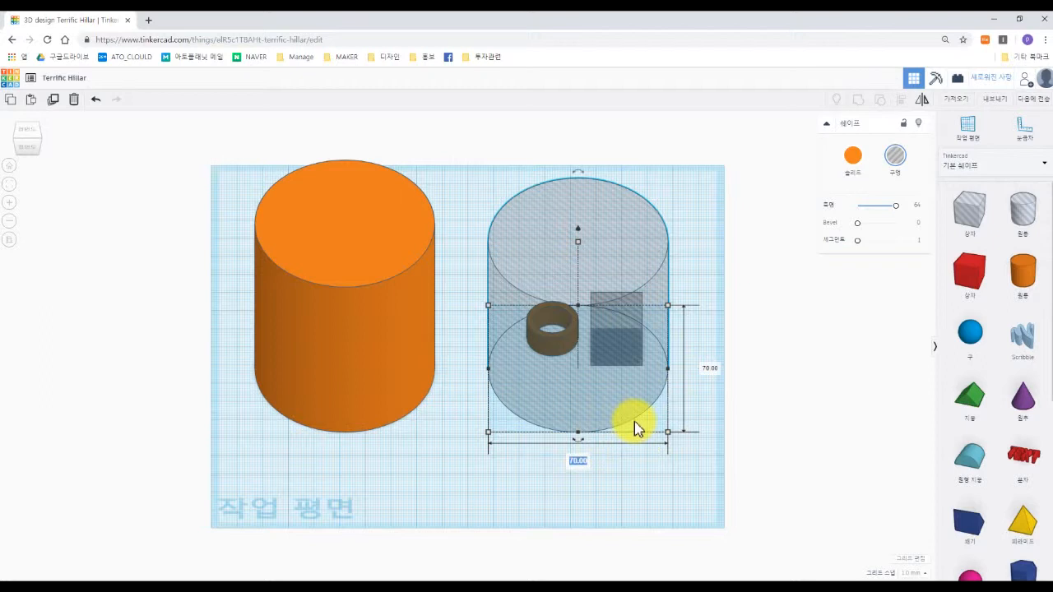
{"action": "left_click_drag", "start_coordinate": [713, 366], "coordinate": [708, 376]}
{"action": "left_click", "coordinate": [617, 274]}
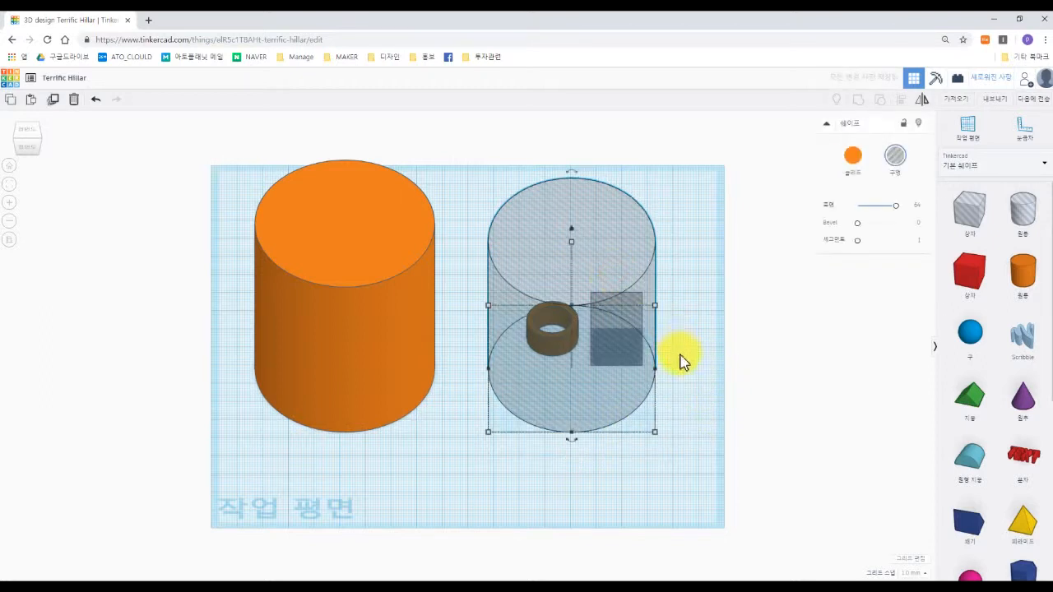
{"action": "left_click_drag", "start_coordinate": [657, 434], "coordinate": [699, 402]}
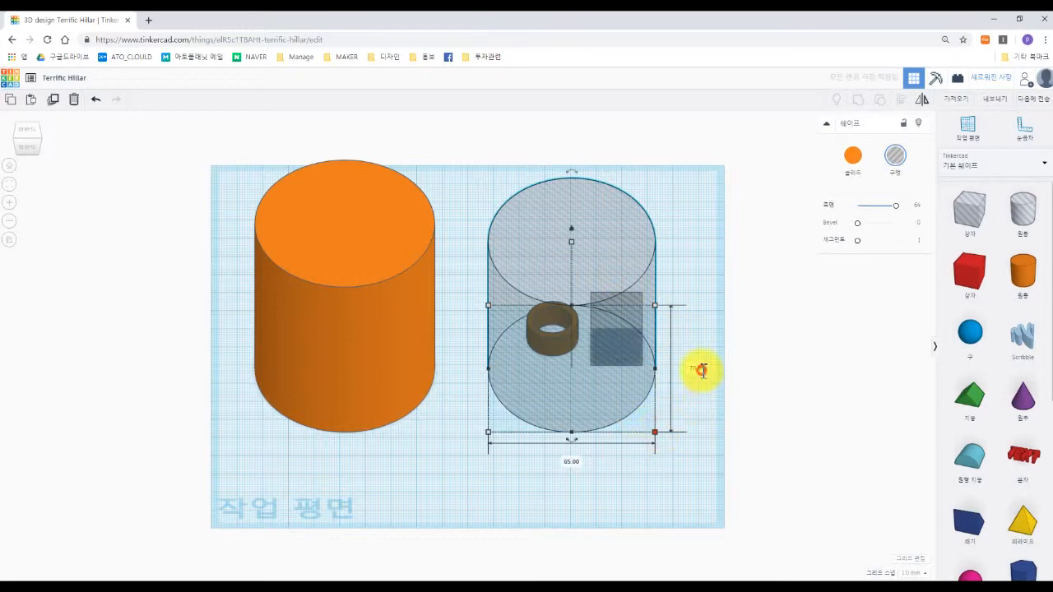
{"action": "key", "text": "Return"}
{"action": "left_click", "coordinate": [763, 343]}
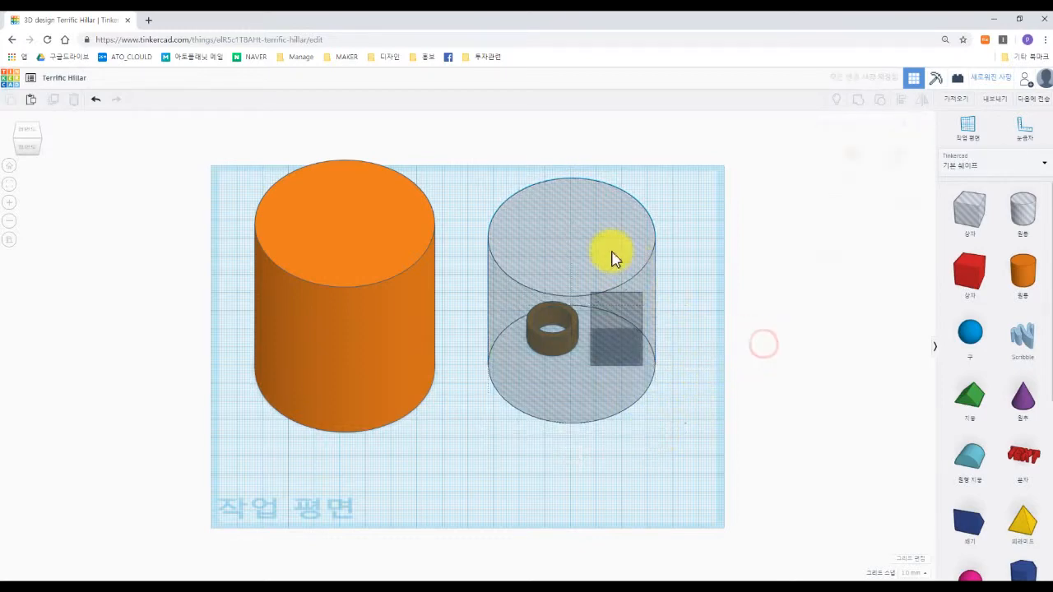
Step: Select both large cylinders together and move them about 74 mm back, clear of the tube and hole box
{"action": "middle_click_drag", "start_coordinate": [632, 268], "coordinate": [705, 336]}
{"action": "left_click", "coordinate": [761, 314]}
{"action": "left_click_drag", "start_coordinate": [764, 257], "coordinate": [294, 216]}
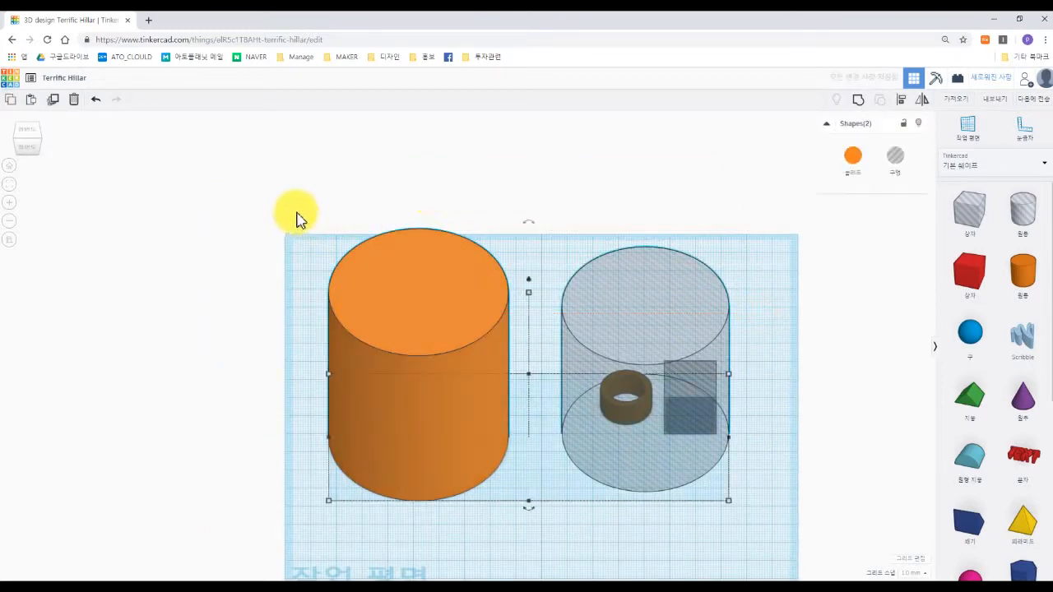
{"action": "left_click", "coordinate": [652, 313]}
{"action": "left_click_drag", "start_coordinate": [643, 280], "coordinate": [670, 178]}
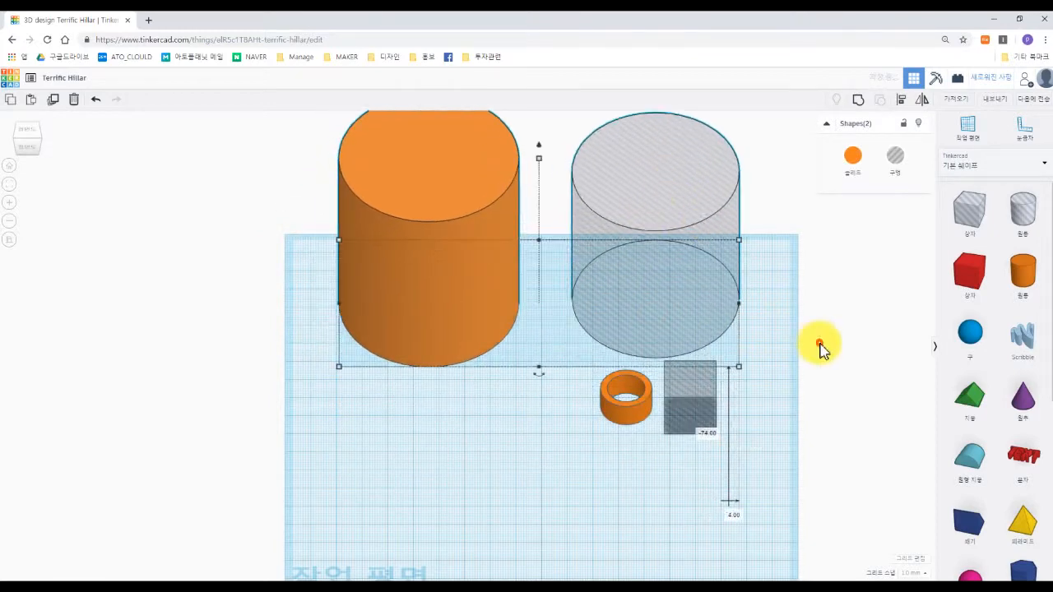
{"action": "left_click", "coordinate": [820, 344]}
Step: Align the orange cylinder and the hole cylinder on their centres across the width
{"action": "middle_click_drag", "start_coordinate": [739, 445], "coordinate": [749, 529]}
{"action": "left_click_drag", "start_coordinate": [815, 348], "coordinate": [356, 240]}
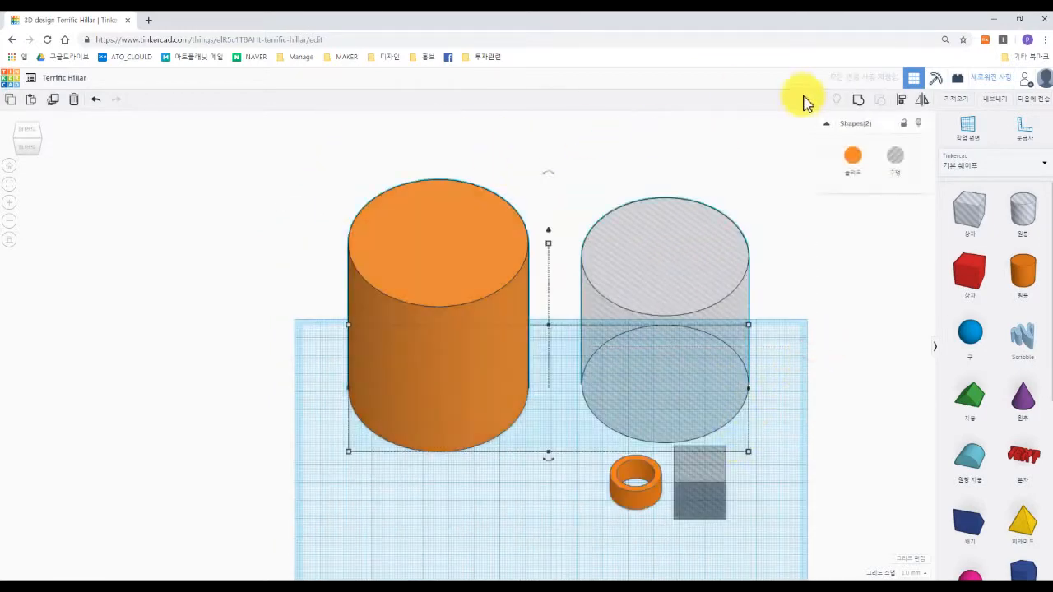
{"action": "left_click", "coordinate": [896, 101]}
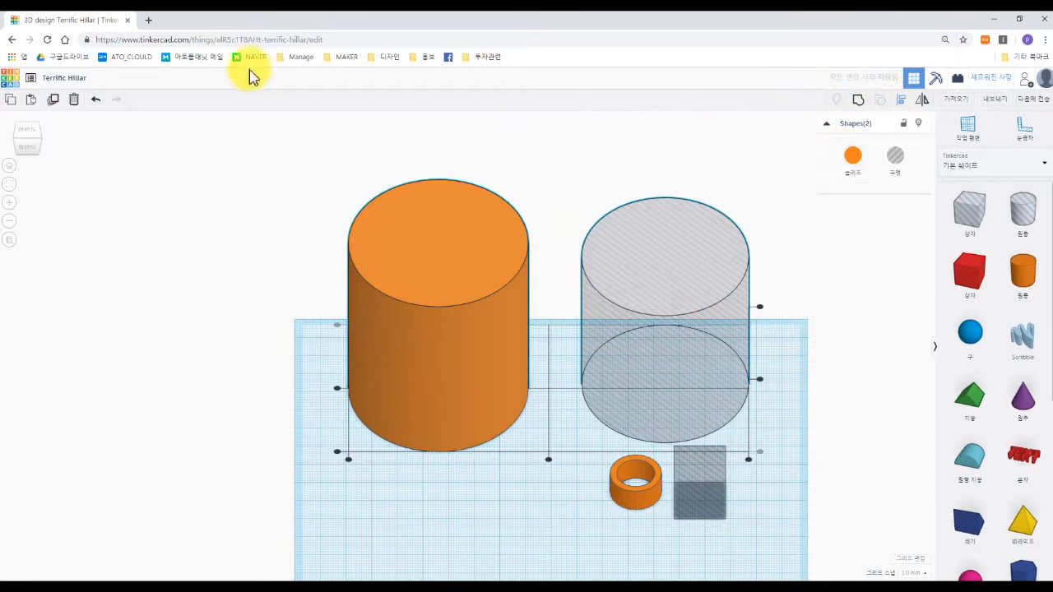
{"action": "left_click", "coordinate": [24, 134]}
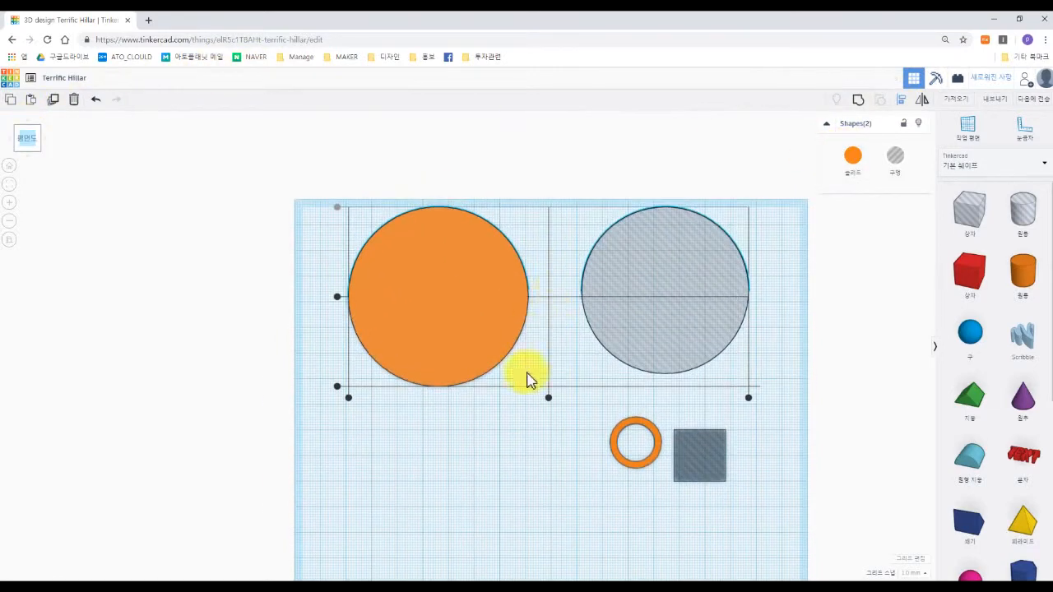
{"action": "left_click", "coordinate": [549, 395]}
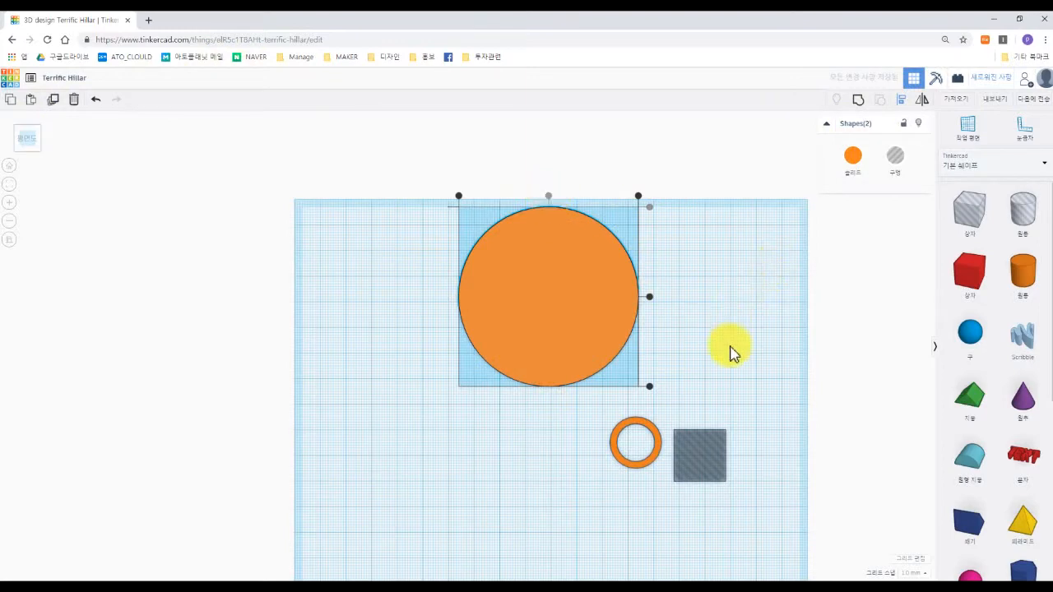
Step: Align the top faces of the orange cylinder and the hole cylinder at the same height
{"action": "right_click_drag", "start_coordinate": [731, 347], "coordinate": [725, 286]}
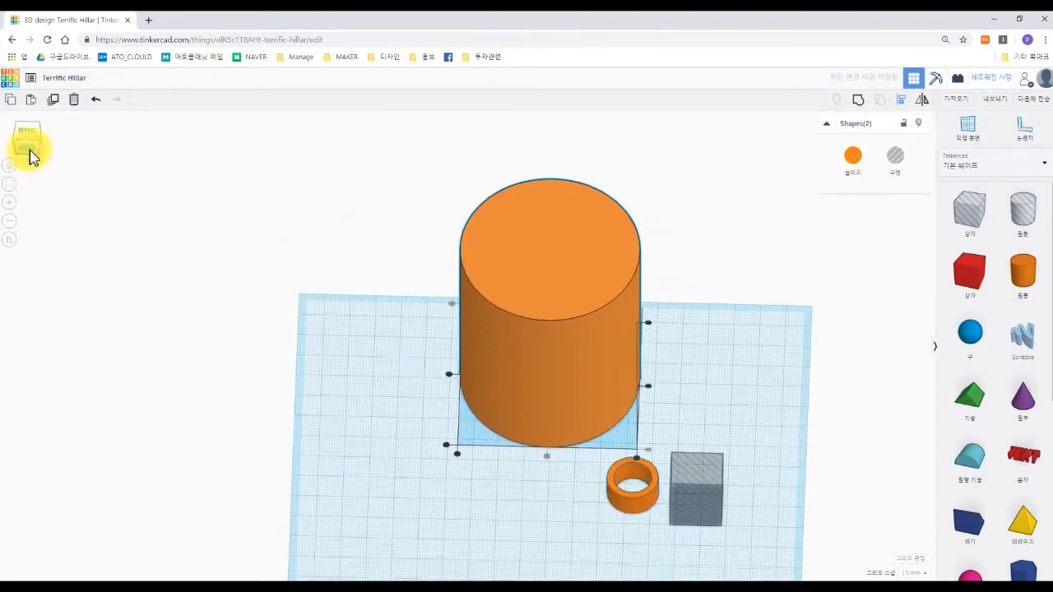
{"action": "left_click", "coordinate": [29, 152]}
{"action": "left_click", "coordinate": [649, 251]}
Step: Centre the hole cylinder front to back within the orange cylinder and select the hole cylinder on its own
{"action": "right_click_drag", "start_coordinate": [687, 232], "coordinate": [693, 302]}
{"action": "right_click_drag", "start_coordinate": [627, 249], "coordinate": [743, 329]}
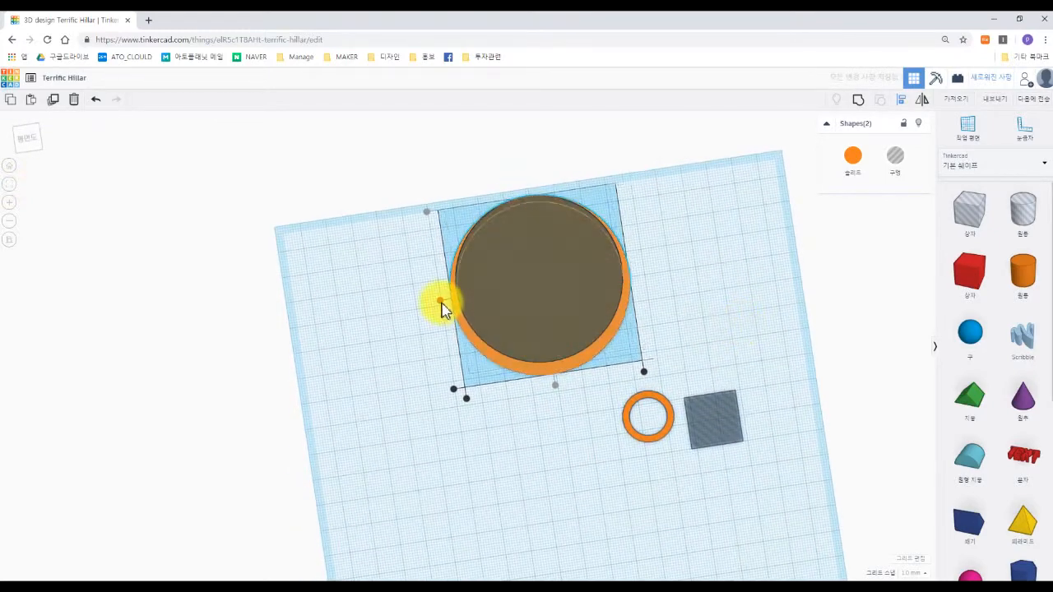
{"action": "left_click", "coordinate": [440, 306]}
{"action": "left_click", "coordinate": [776, 310]}
{"action": "right_click_drag", "start_coordinate": [776, 310], "coordinate": [562, 260]}
{"action": "left_click", "coordinate": [562, 259]}
{"action": "middle_click_drag", "start_coordinate": [527, 353], "coordinate": [650, 477]}
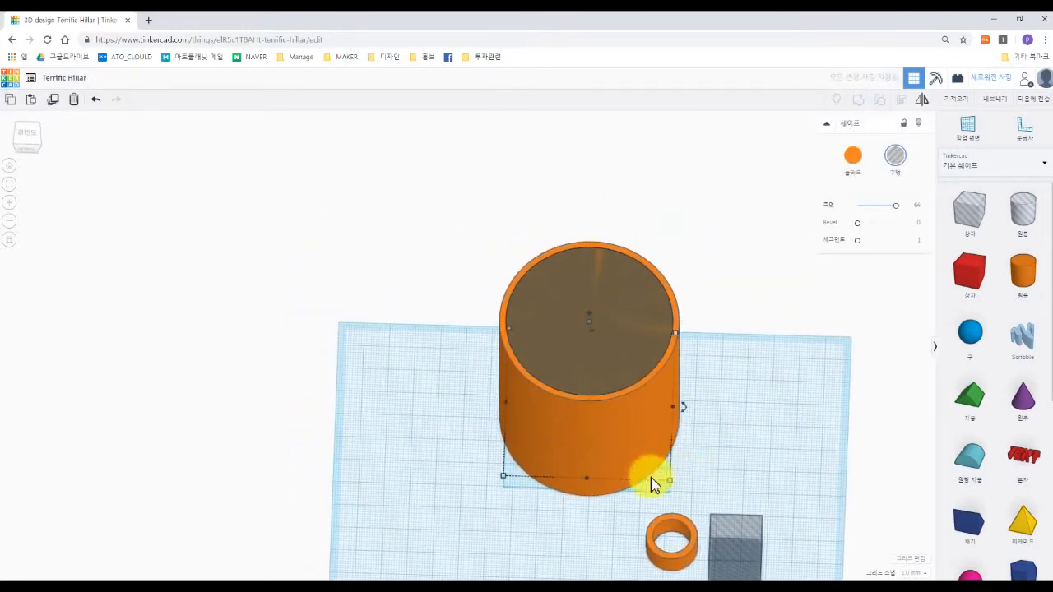
Step: Set the hole cylinder's width and depth to 60 mm each
{"action": "scroll", "coordinate": [670, 370], "scroll_direction": "up", "scroll_amount": 3}
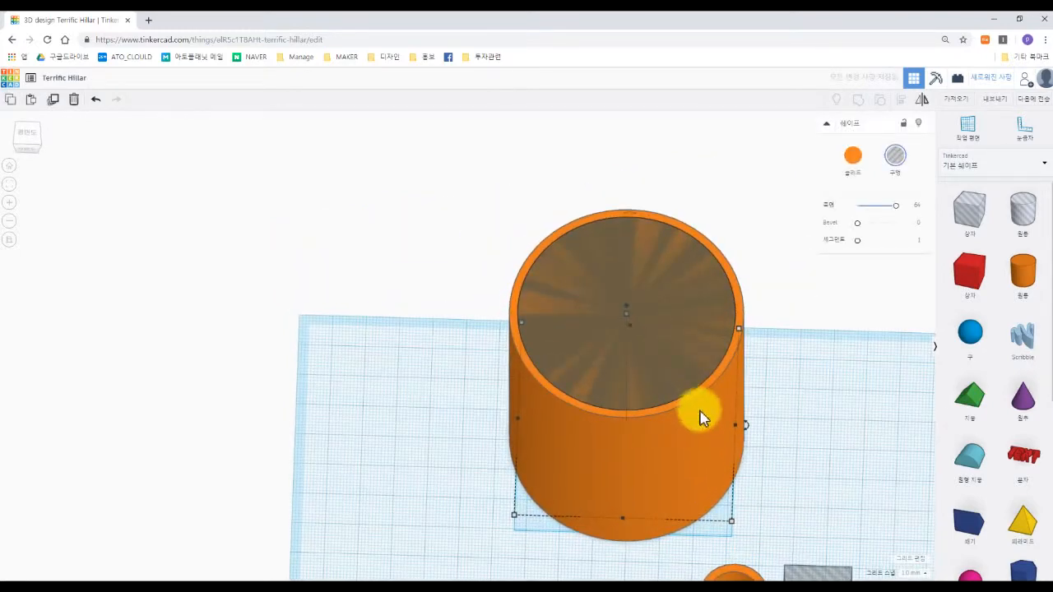
{"action": "mouse_move", "coordinate": [732, 520]}
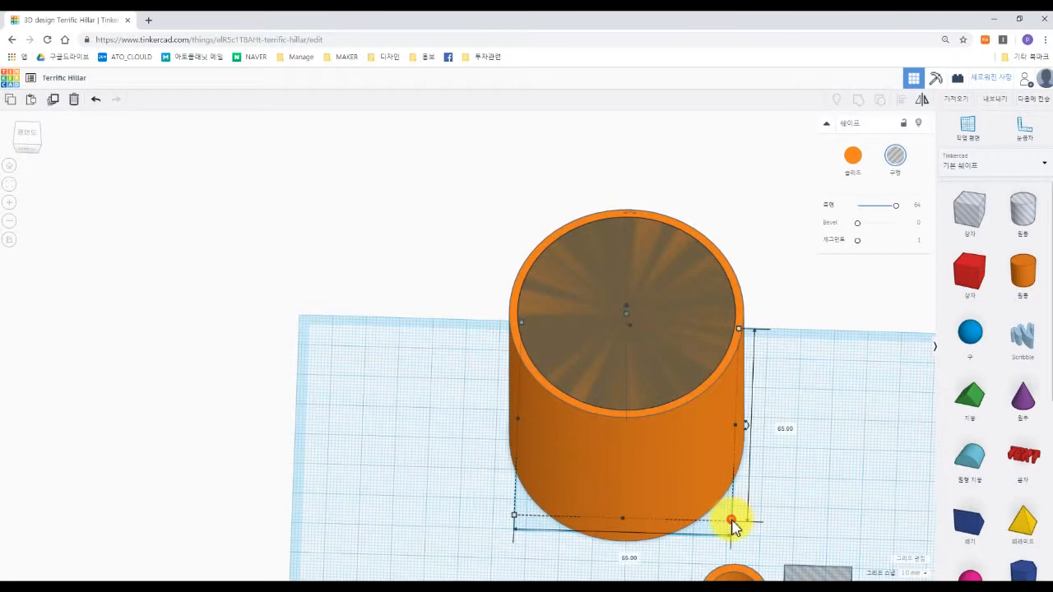
{"action": "left_click", "coordinate": [778, 428]}
{"action": "type", "text": "6"}
{"action": "key", "text": "Return"}
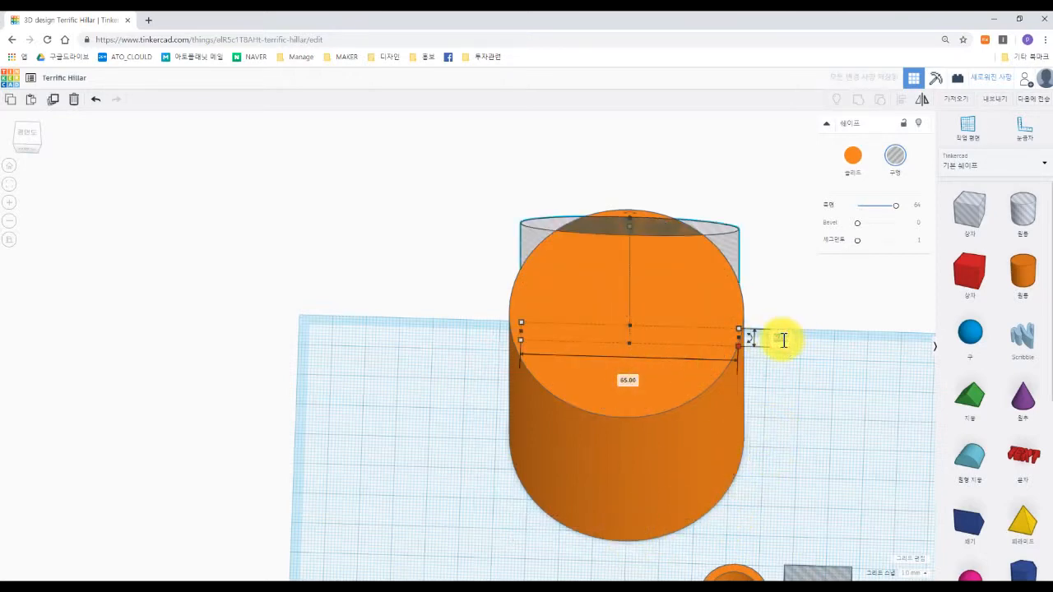
{"action": "left_click", "coordinate": [598, 402]}
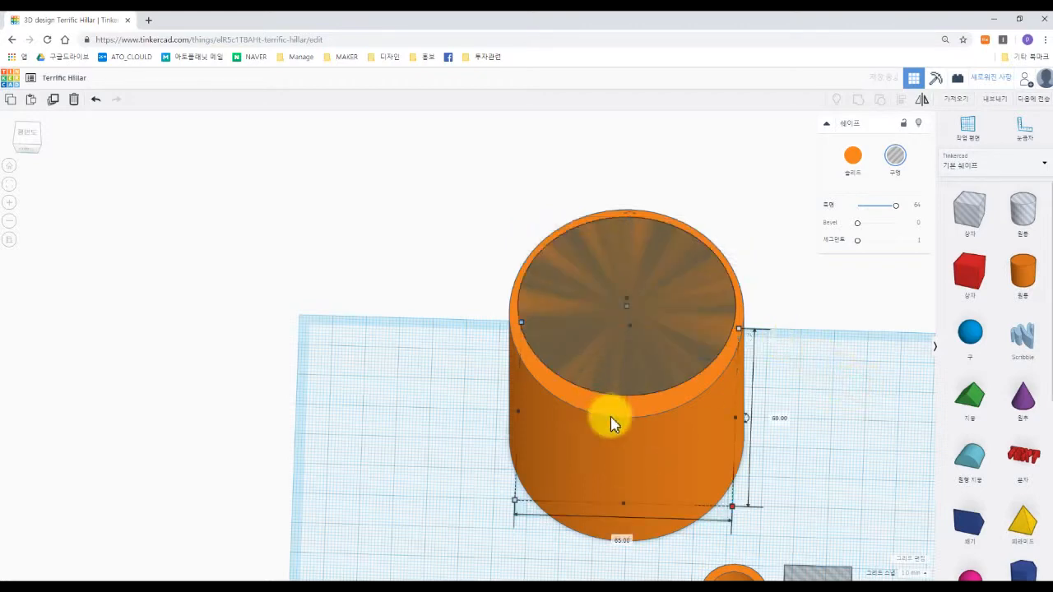
{"action": "type", "text": "60"}
{"action": "left_click", "coordinate": [795, 522]}
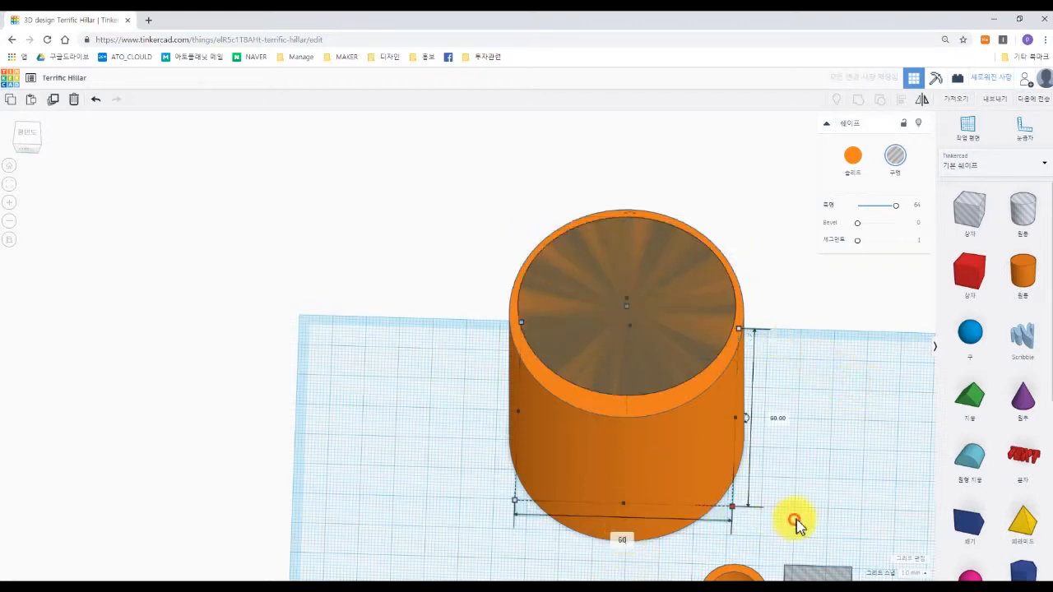
Step: Align the hole cylinder and the orange cylinder on their centres, both across the width and front to back
{"action": "left_click_drag", "start_coordinate": [826, 469], "coordinate": [464, 294]}
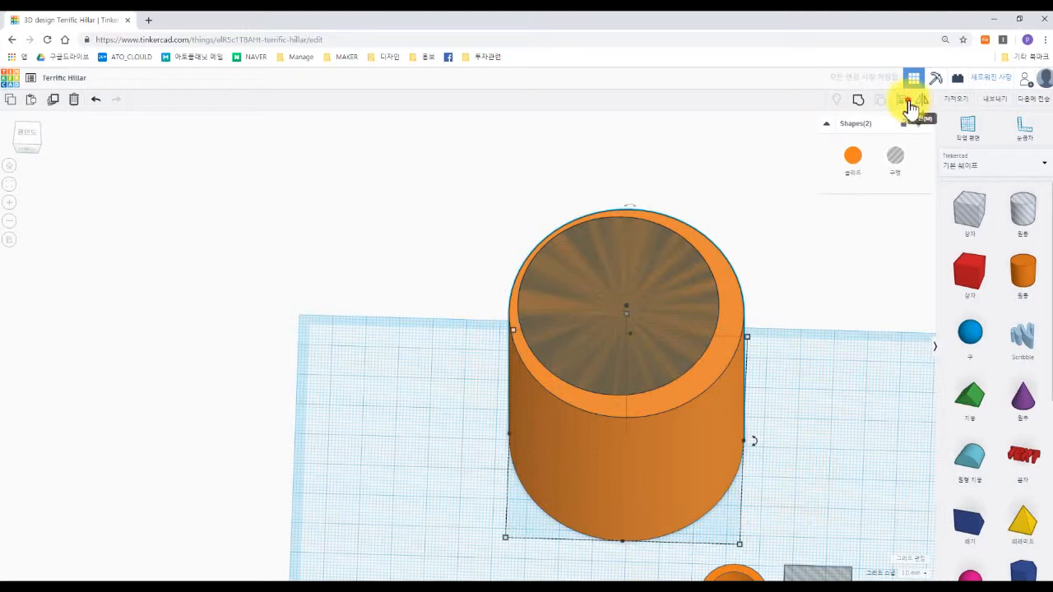
{"action": "left_click", "coordinate": [902, 99]}
{"action": "left_click", "coordinate": [624, 551]}
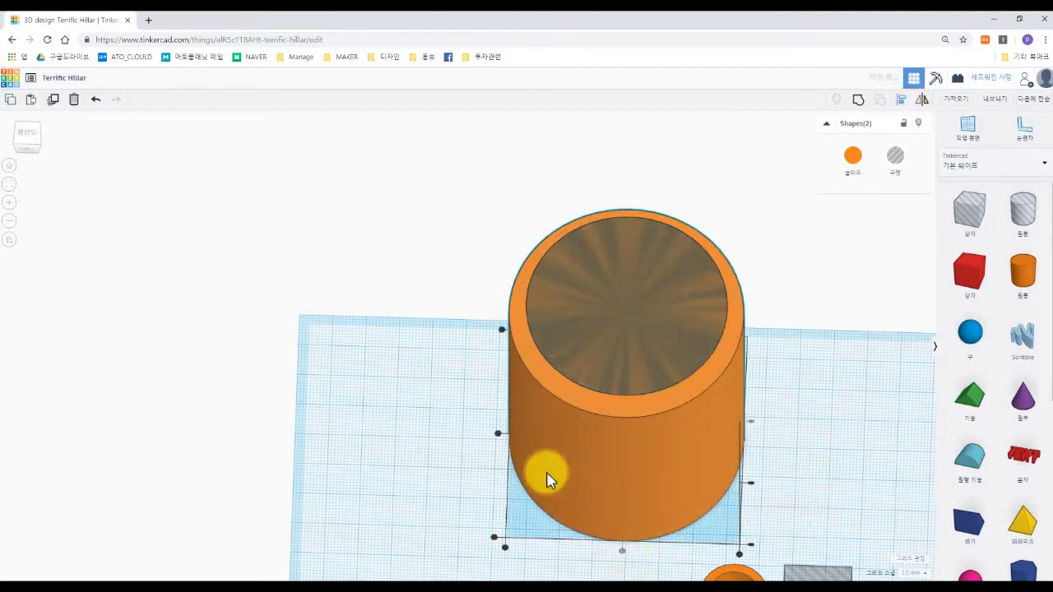
{"action": "left_click", "coordinate": [498, 435]}
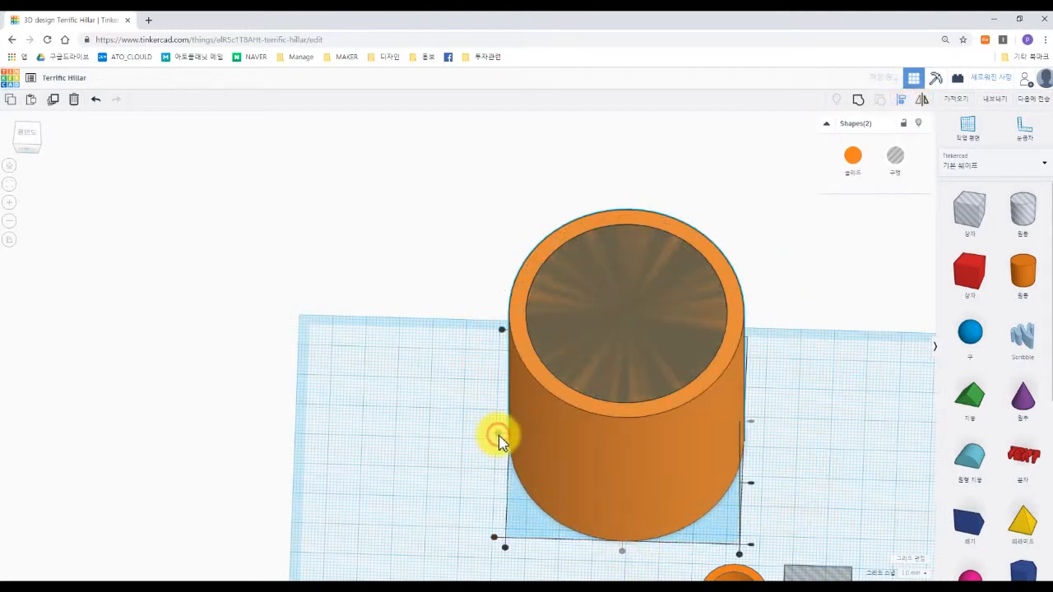
{"action": "left_click", "coordinate": [805, 407]}
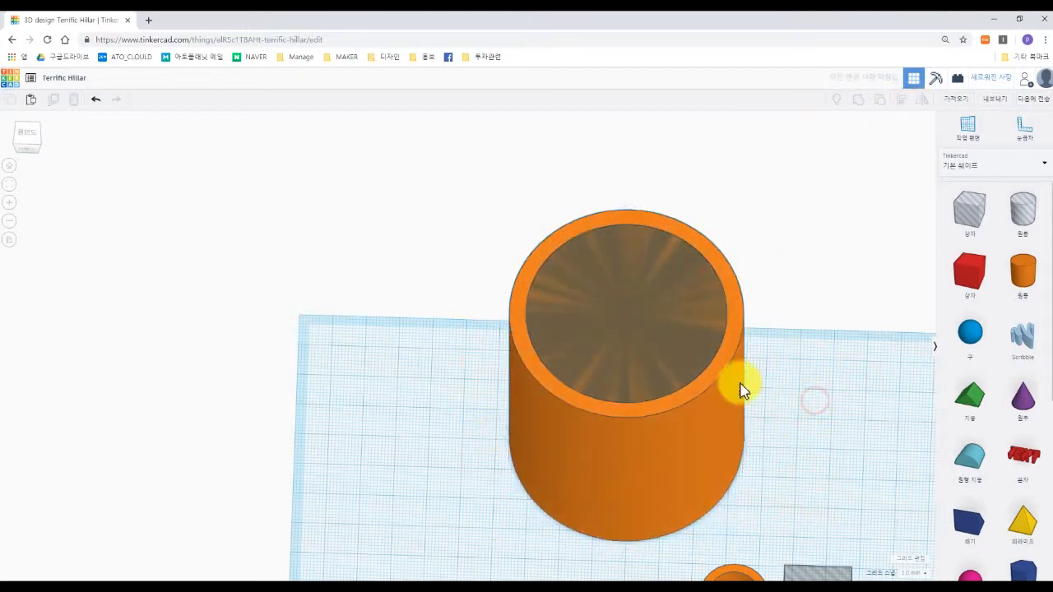
Step: Group the orange cylinder with the hole cylinder to hollow out the cup
{"action": "left_click", "coordinate": [27, 134]}
{"action": "left_click_drag", "start_coordinate": [802, 377], "coordinate": [362, 229]}
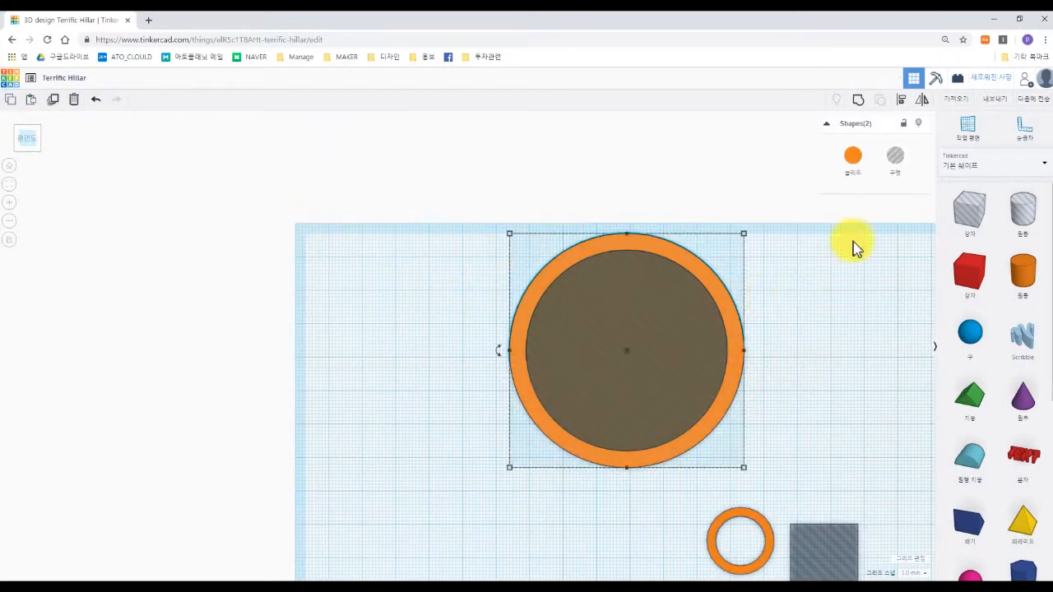
{"action": "left_click", "coordinate": [852, 156]}
{"action": "left_click", "coordinate": [861, 102]}
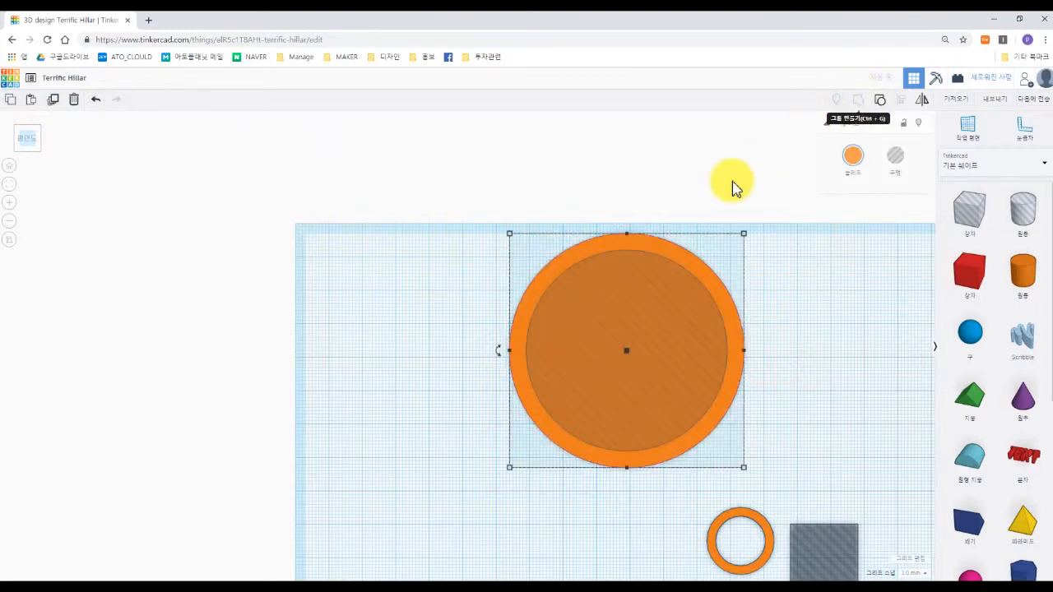
{"action": "right_click_drag", "start_coordinate": [808, 358], "coordinate": [856, 317]}
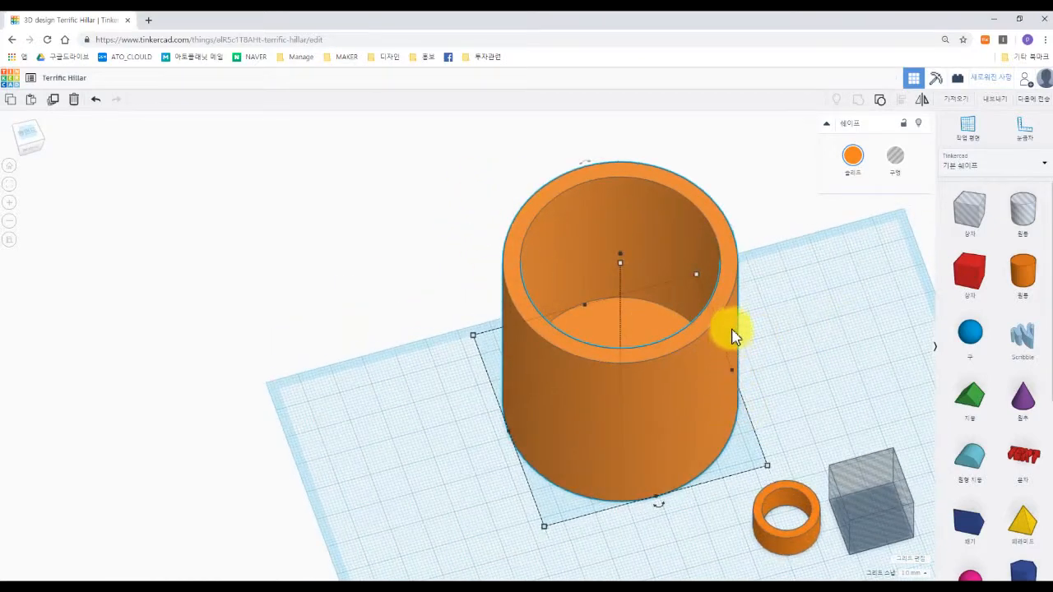
Step: Move the hollow cup about 62 mm left and 32 mm back, to the workplane's rear left corner
{"action": "left_click", "coordinate": [9, 167]}
{"action": "left_click_drag", "start_coordinate": [480, 264], "coordinate": [383, 299]}
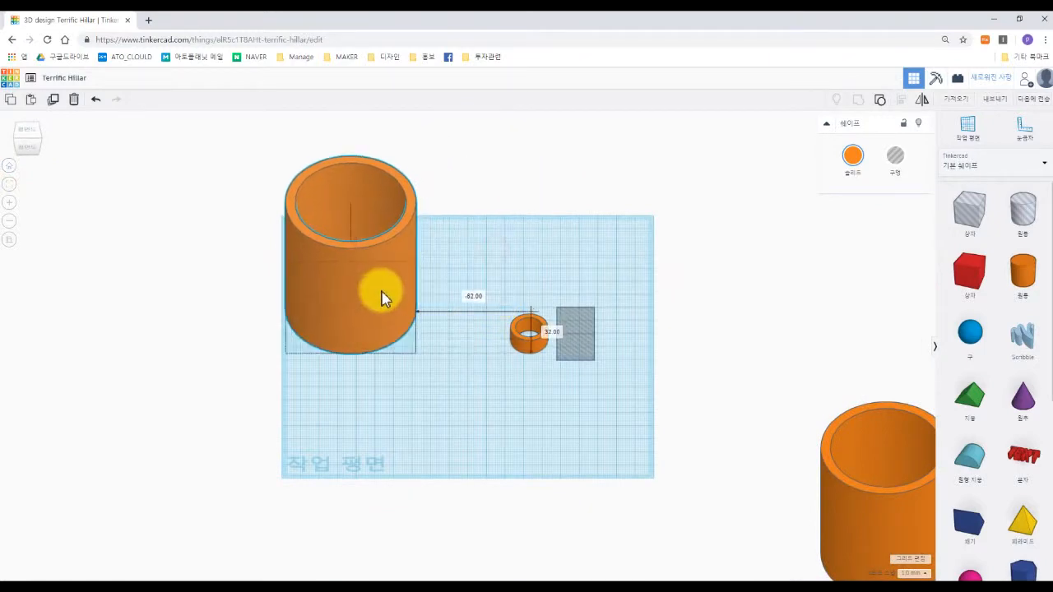
{"action": "left_click", "coordinate": [831, 457]}
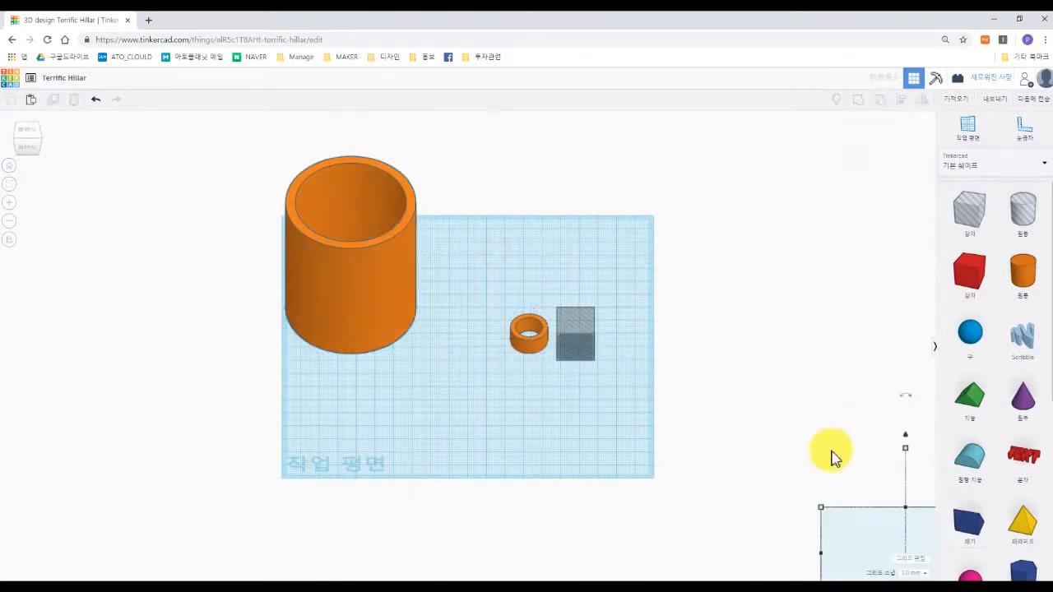
Step: Smooth the small orange tube by setting its number of sides to 64
{"action": "left_click", "coordinate": [518, 352]}
{"action": "key", "text": "f"}
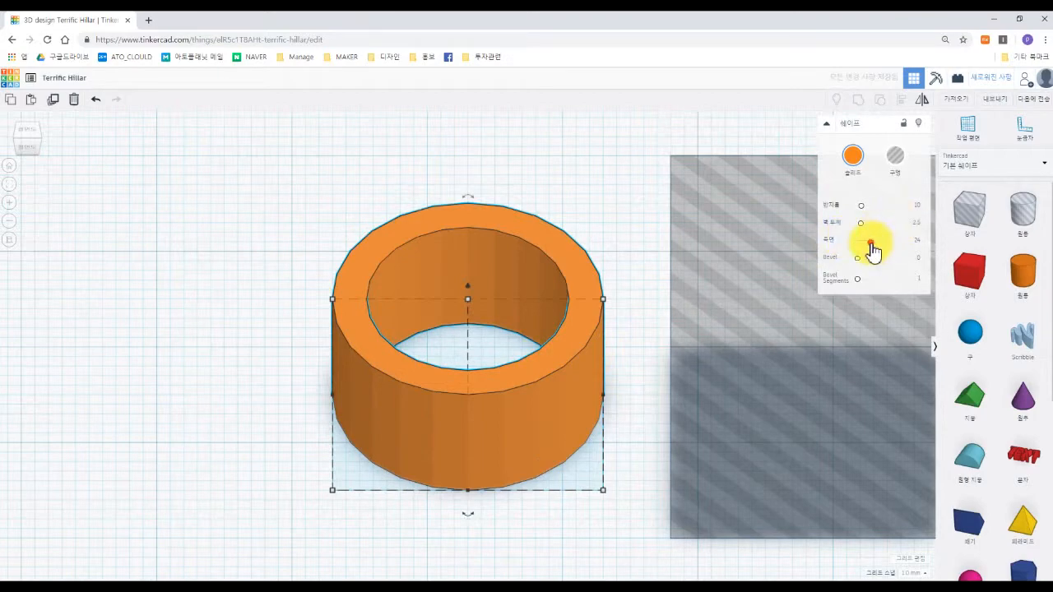
{"action": "left_click_drag", "start_coordinate": [873, 248], "coordinate": [908, 251]}
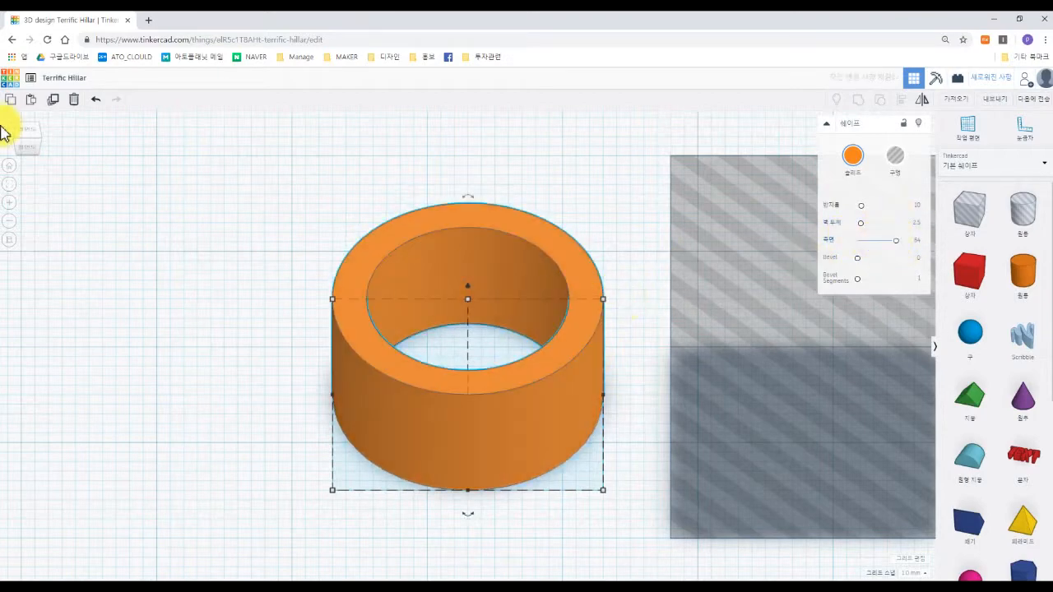
Step: Set the tube's width and depth to 38 mm each
{"action": "left_click", "coordinate": [26, 134]}
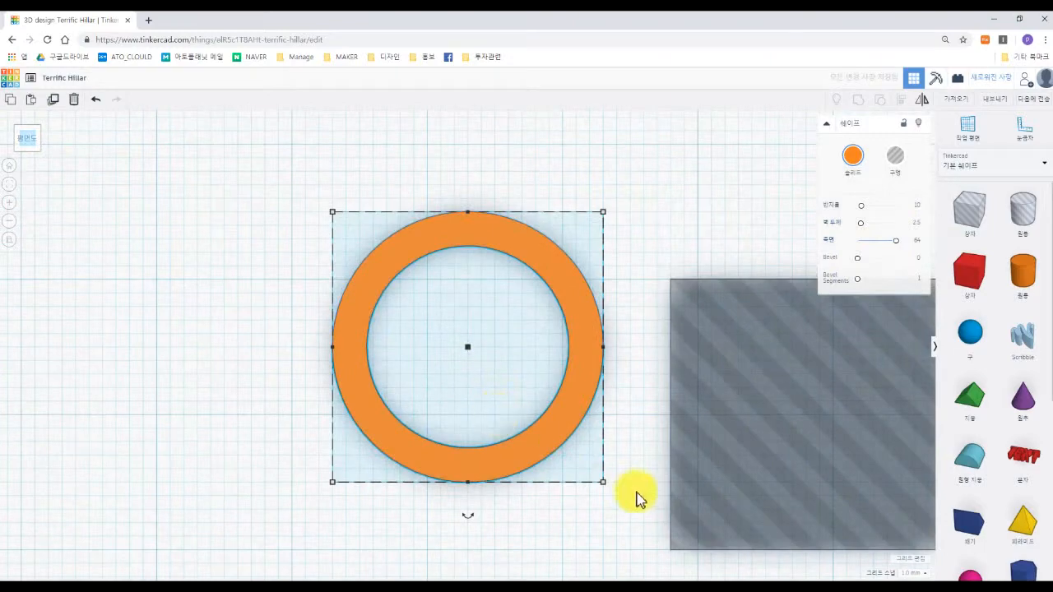
{"action": "middle_click_drag", "start_coordinate": [506, 427], "coordinate": [437, 293]}
{"action": "middle_click_drag", "start_coordinate": [461, 400], "coordinate": [438, 444]}
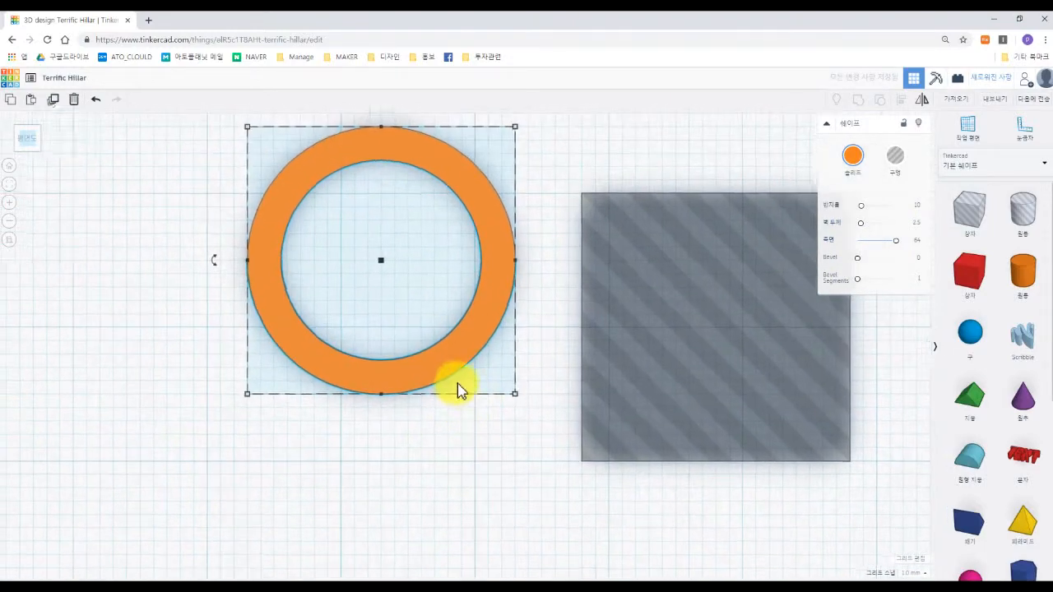
{"action": "scroll", "coordinate": [458, 385], "scroll_direction": "down", "scroll_amount": 2}
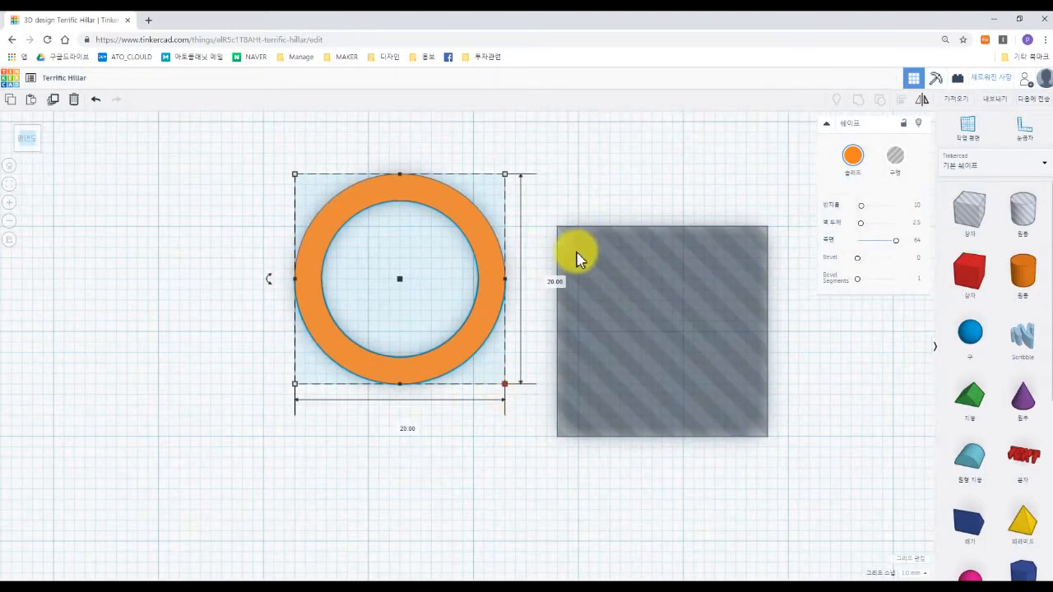
{"action": "left_click", "coordinate": [509, 385]}
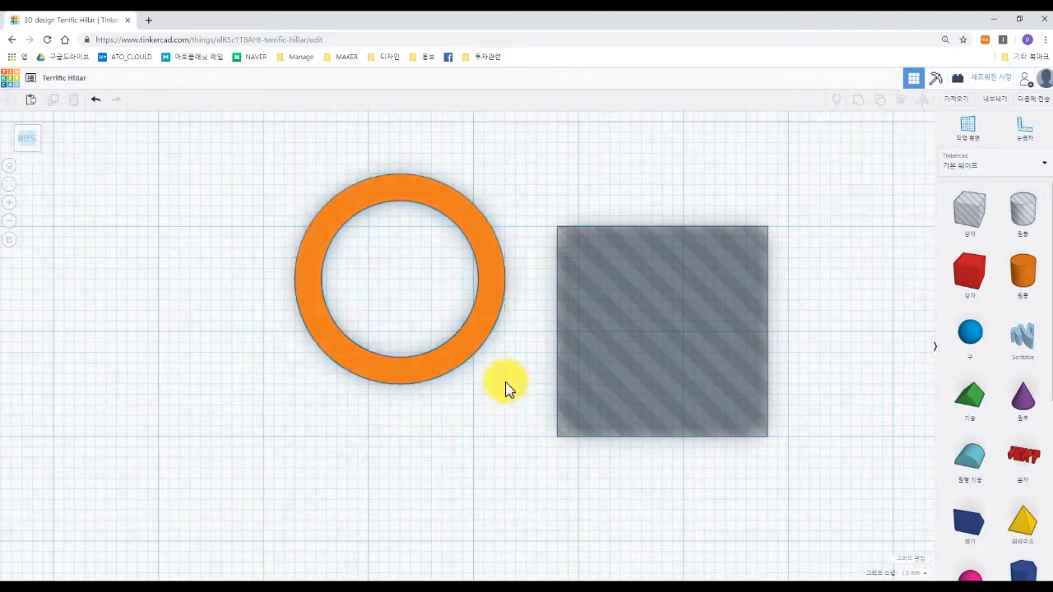
{"action": "left_click", "coordinate": [488, 334]}
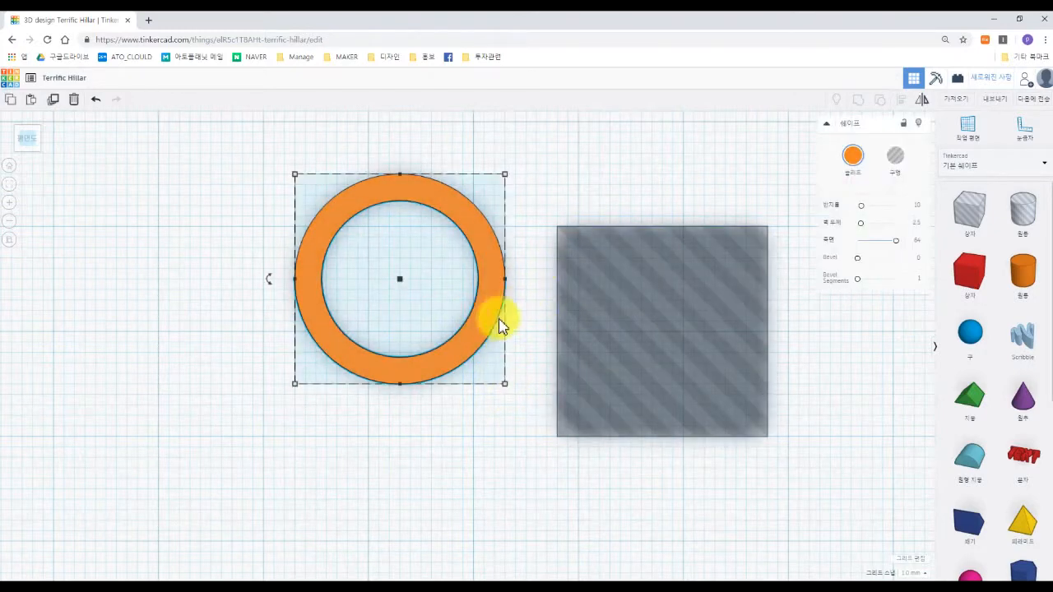
{"action": "mouse_move", "coordinate": [505, 385]}
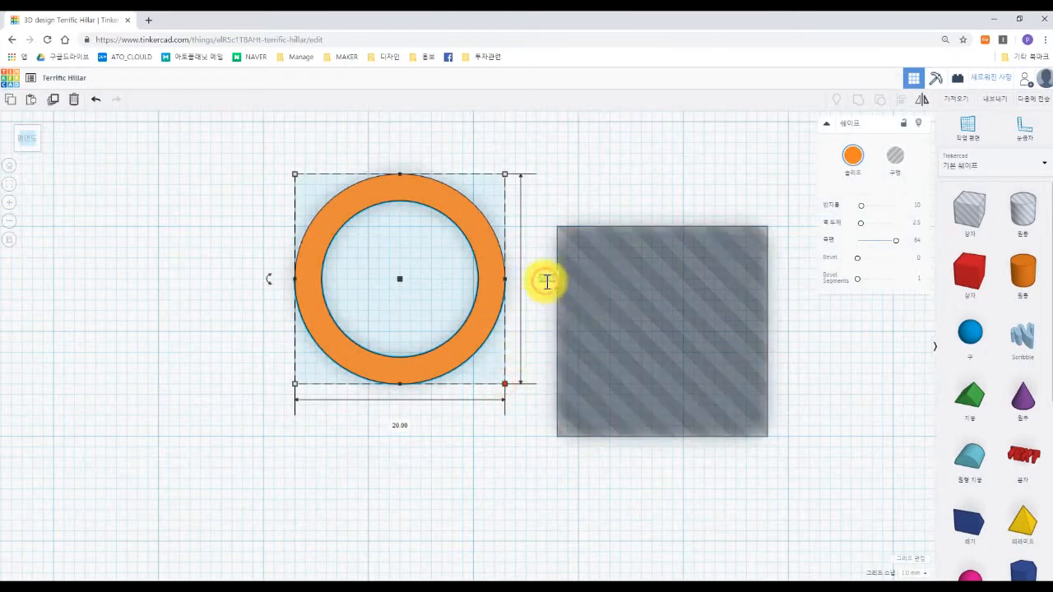
{"action": "key", "text": "Tab"}
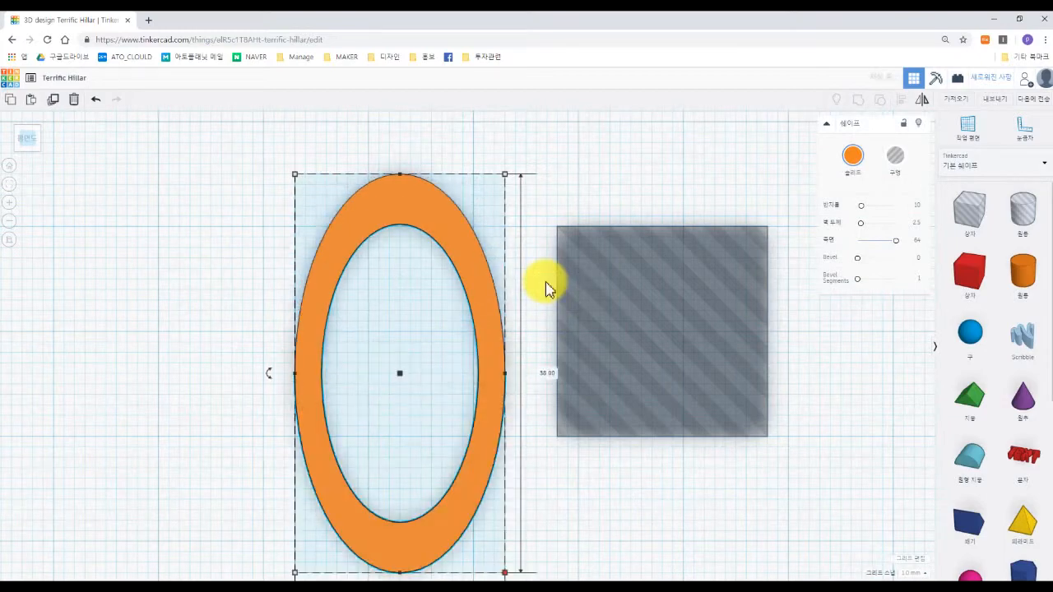
{"action": "type", "text": "38"}
{"action": "key", "text": "Return"}
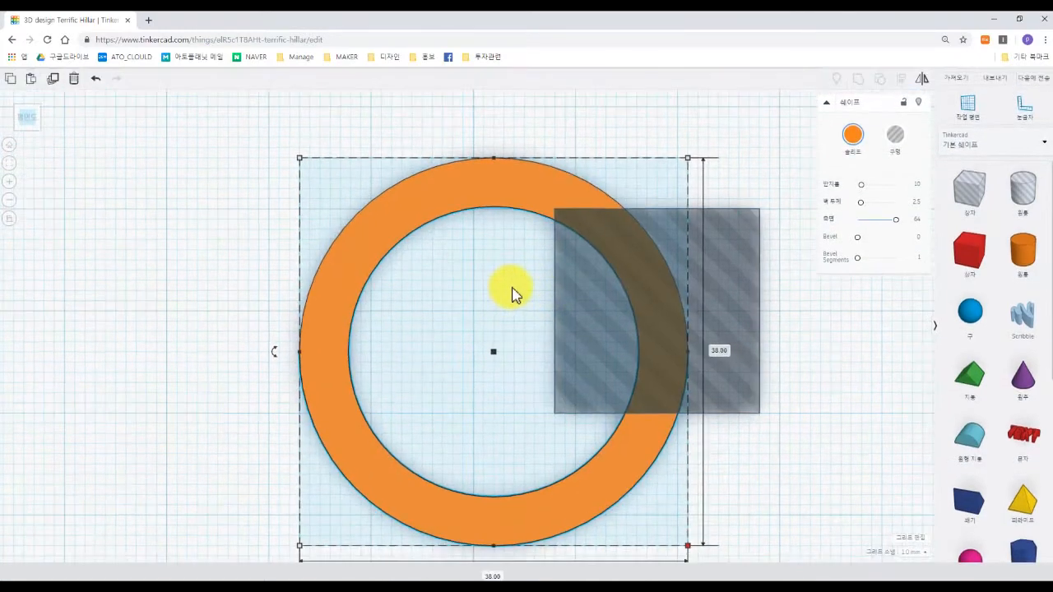
Step: Stretch the hole box longer than the tube and place it over the tube's right half, edge on the centre line
{"action": "scroll", "coordinate": [567, 321], "scroll_direction": "down", "scroll_amount": 3}
{"action": "left_click_drag", "start_coordinate": [586, 317], "coordinate": [556, 256]}
{"action": "left_click_drag", "start_coordinate": [585, 328], "coordinate": [605, 466]}
{"action": "left_click", "coordinate": [700, 448]}
{"action": "scroll", "coordinate": [538, 395], "scroll_direction": "up", "scroll_amount": 4}
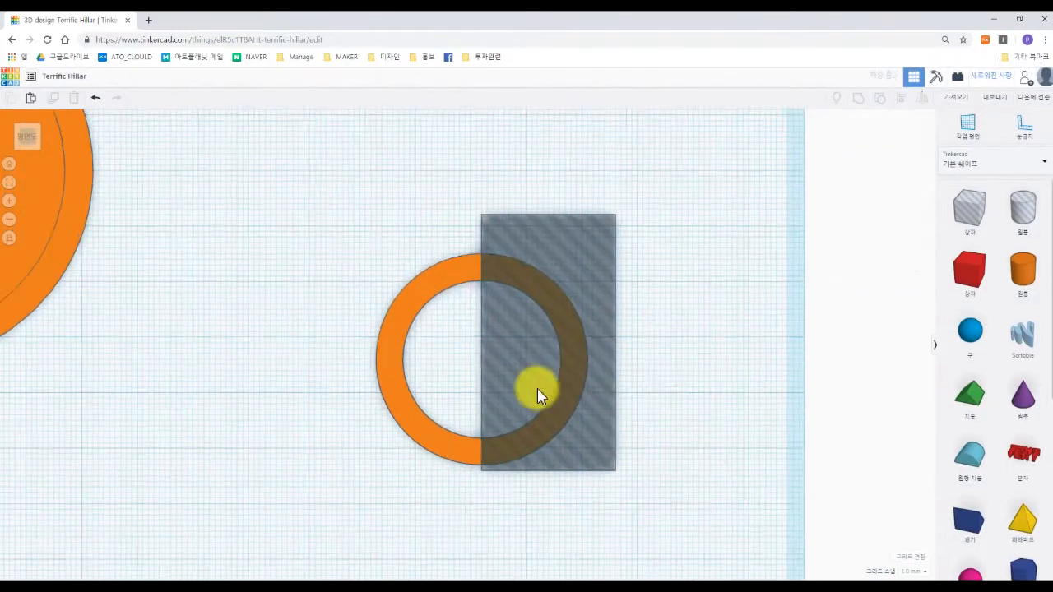
Step: Nudge the hole box sideways and back to check its edge against the tube's centre line
{"action": "left_click", "coordinate": [558, 393]}
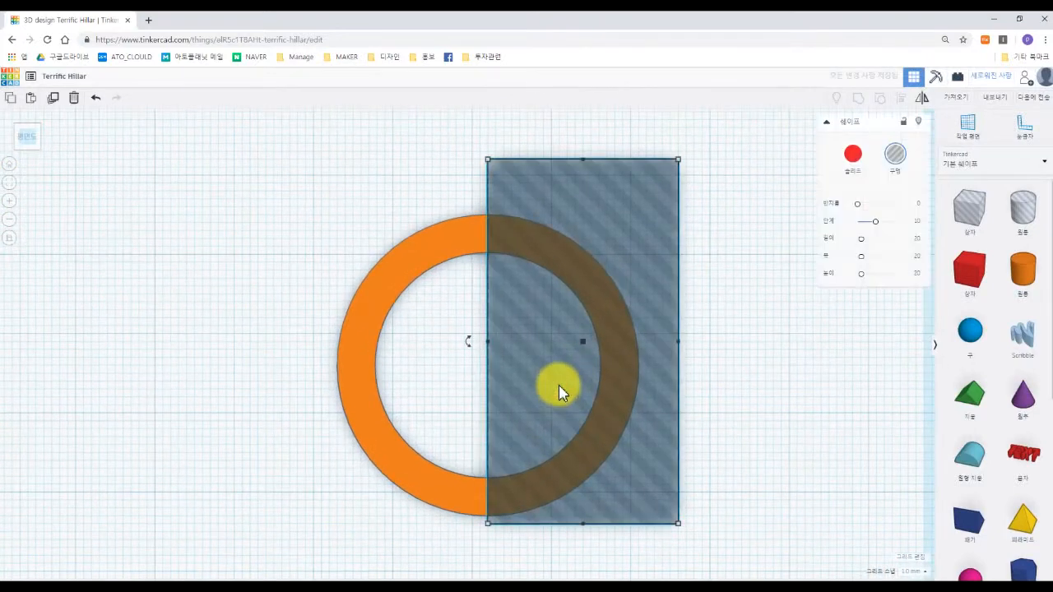
{"action": "key", "text": "Right"}
{"action": "key", "text": "Right"}
{"action": "key", "text": "Left"}
{"action": "key", "text": "Left"}
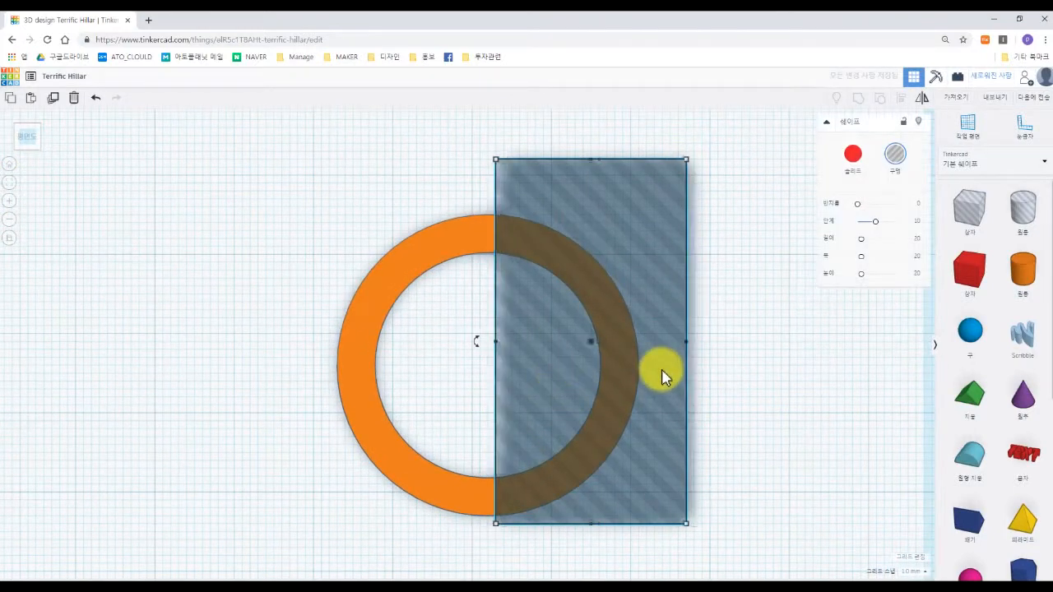
Step: Try grouping the tube with the hole box to cut away the tube's right half, and undo the grouping
{"action": "left_click", "coordinate": [815, 457]}
{"action": "left_click_drag", "start_coordinate": [786, 493], "coordinate": [336, 244]}
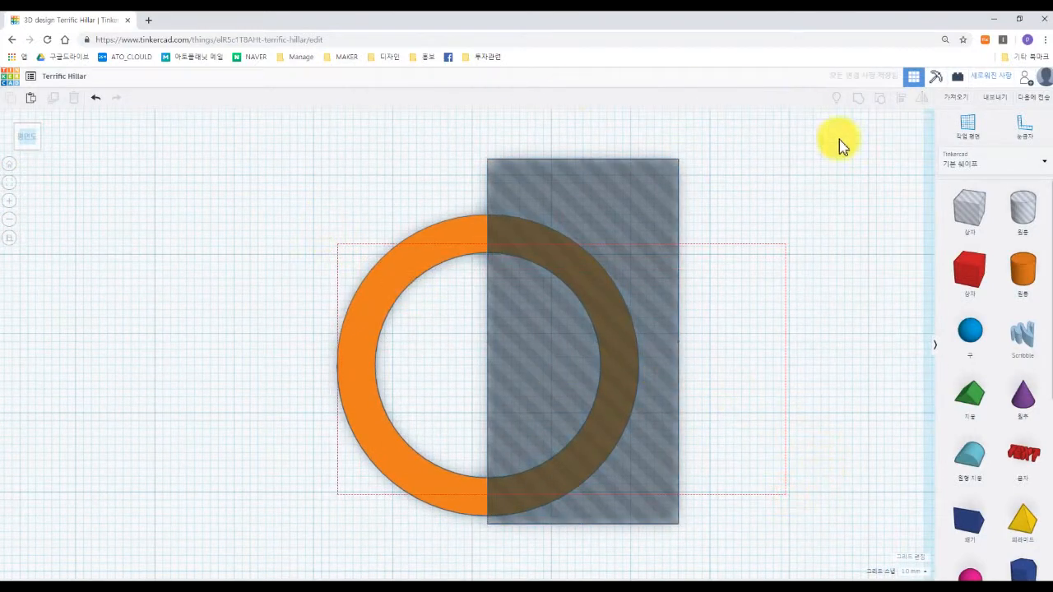
{"action": "left_click", "coordinate": [856, 107]}
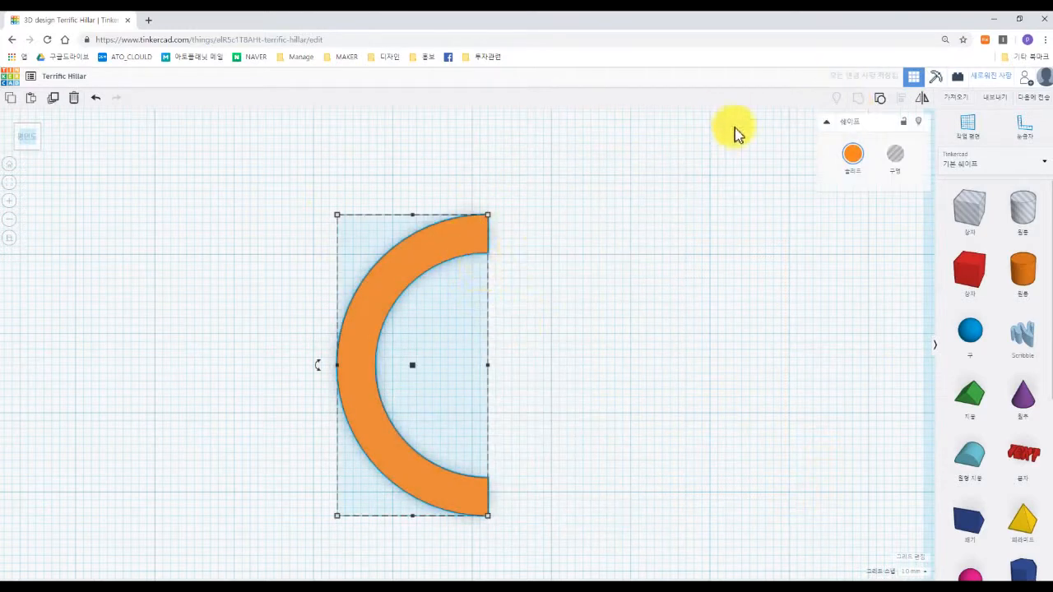
{"action": "left_click", "coordinate": [96, 98]}
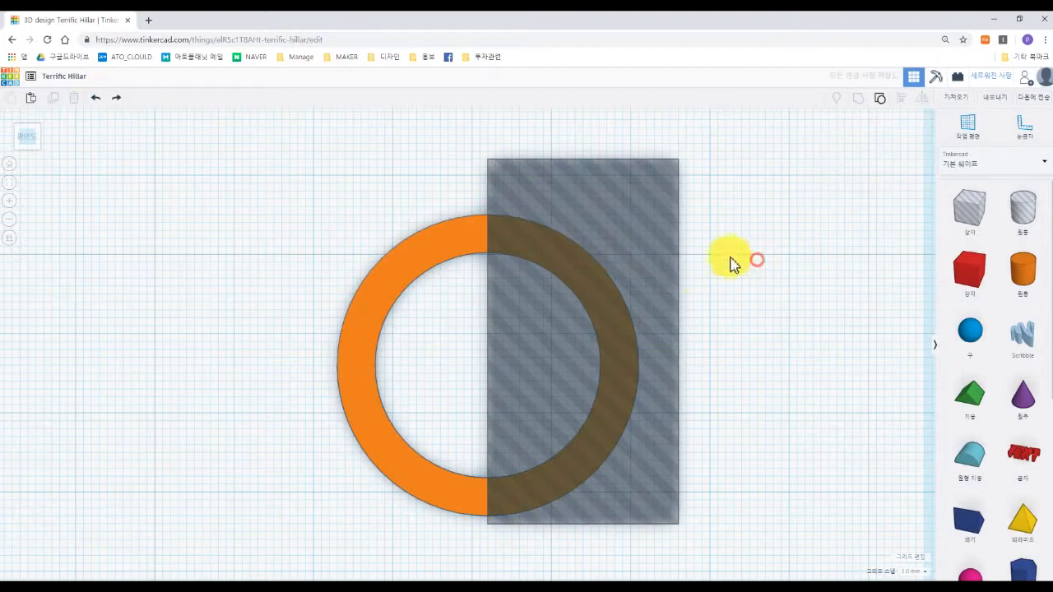
Step: Move the hole box over the tube's left half and group both to leave a right-hand half ring as the handle
{"action": "left_click_drag", "start_coordinate": [573, 214], "coordinate": [430, 210]}
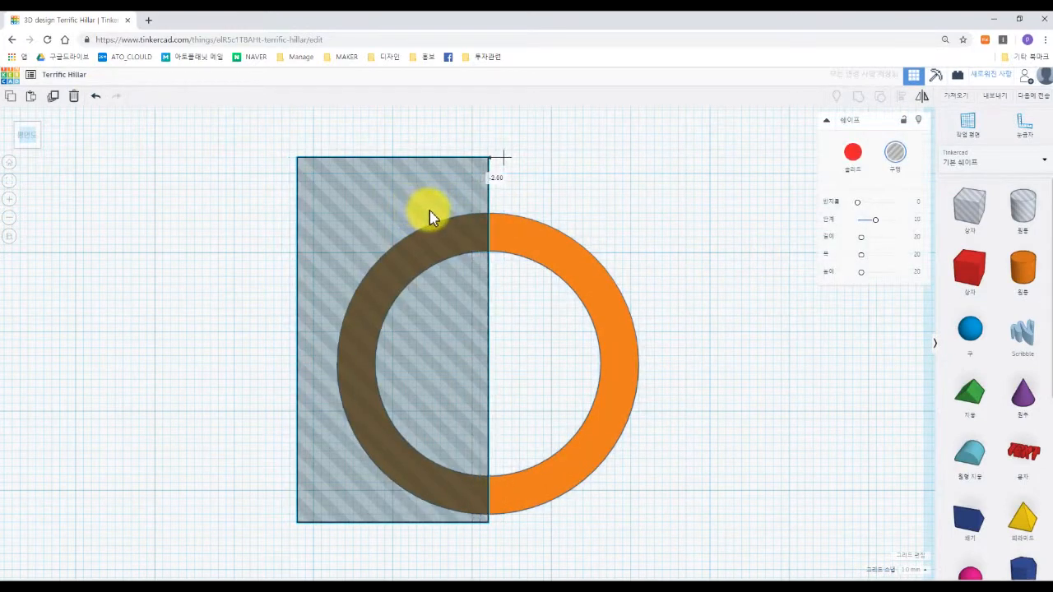
{"action": "left_click_drag", "start_coordinate": [741, 353], "coordinate": [390, 205]}
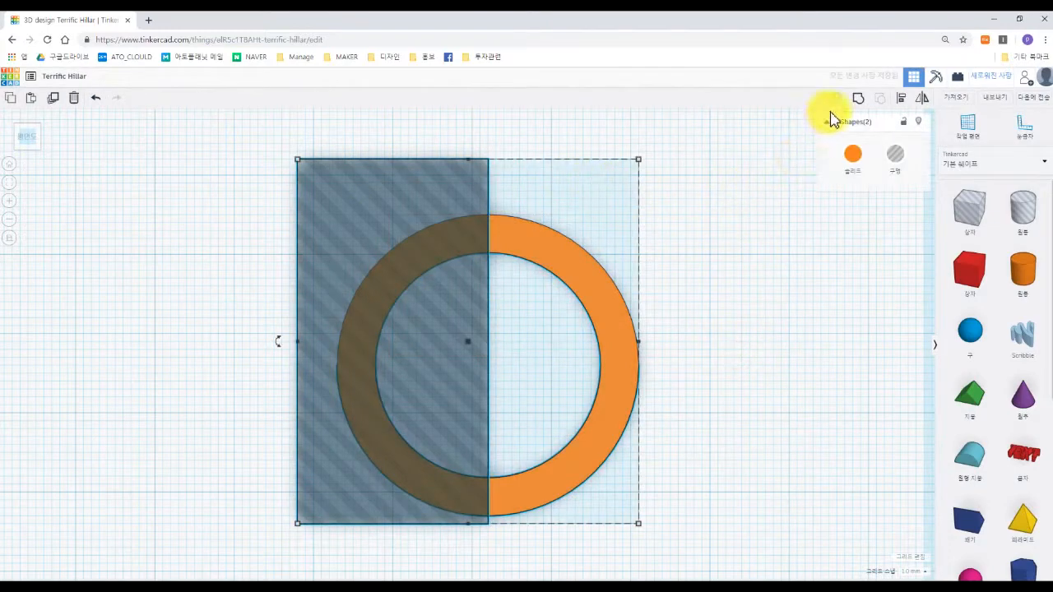
{"action": "left_click", "coordinate": [858, 106]}
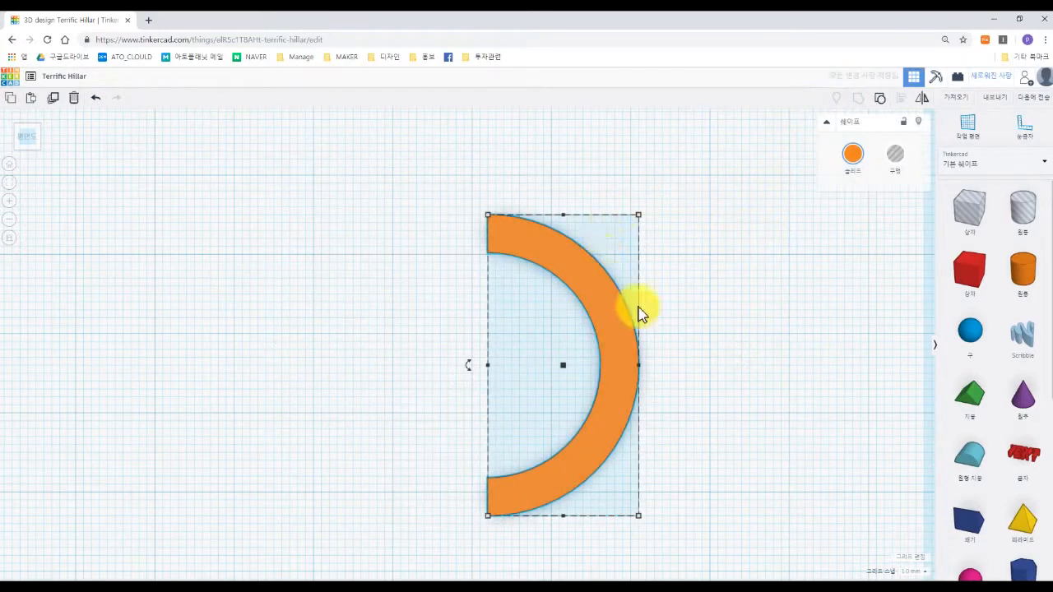
Step: Rotate the half-ring handle so that it stands upright with its opening facing the mug body
{"action": "scroll", "coordinate": [665, 348], "scroll_direction": "down", "scroll_amount": 5}
{"action": "right_click_drag", "start_coordinate": [674, 318], "coordinate": [656, 302]}
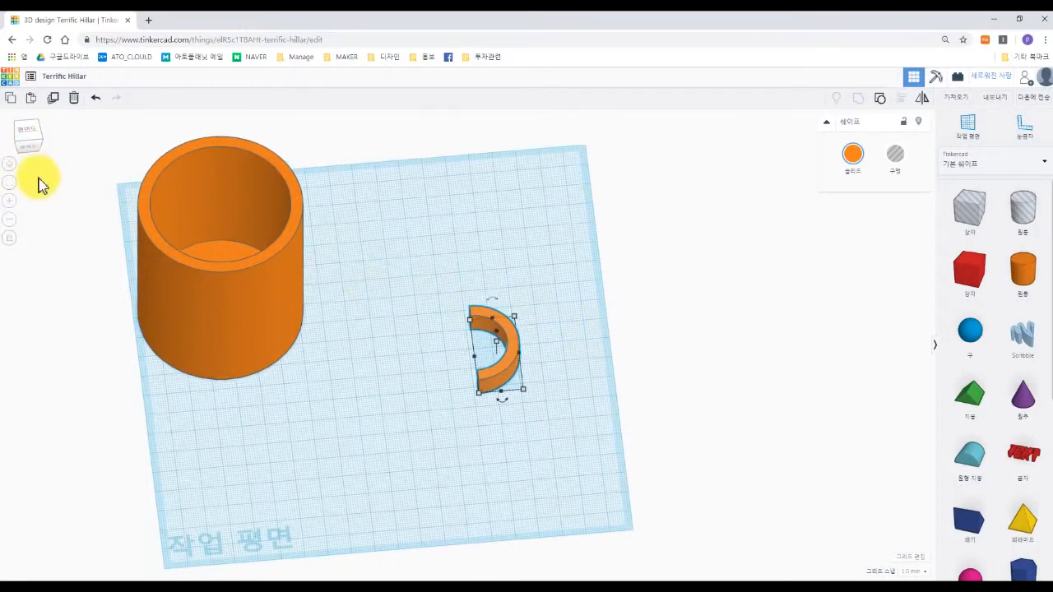
{"action": "left_click", "coordinate": [33, 153]}
{"action": "right_click_drag", "start_coordinate": [484, 404], "coordinate": [694, 390]}
{"action": "left_click", "coordinate": [23, 138]}
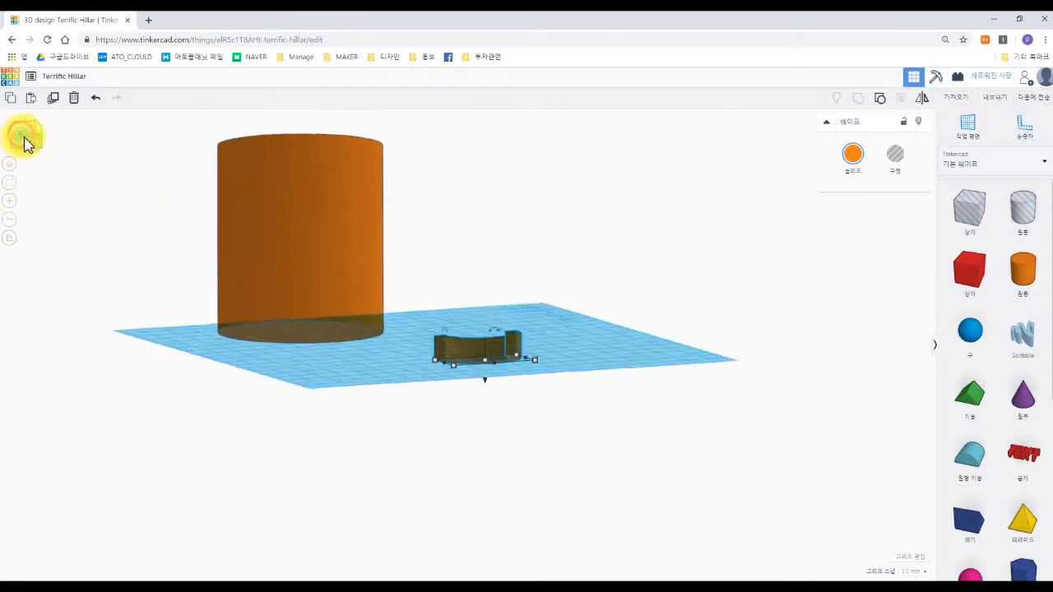
{"action": "left_click", "coordinate": [312, 264]}
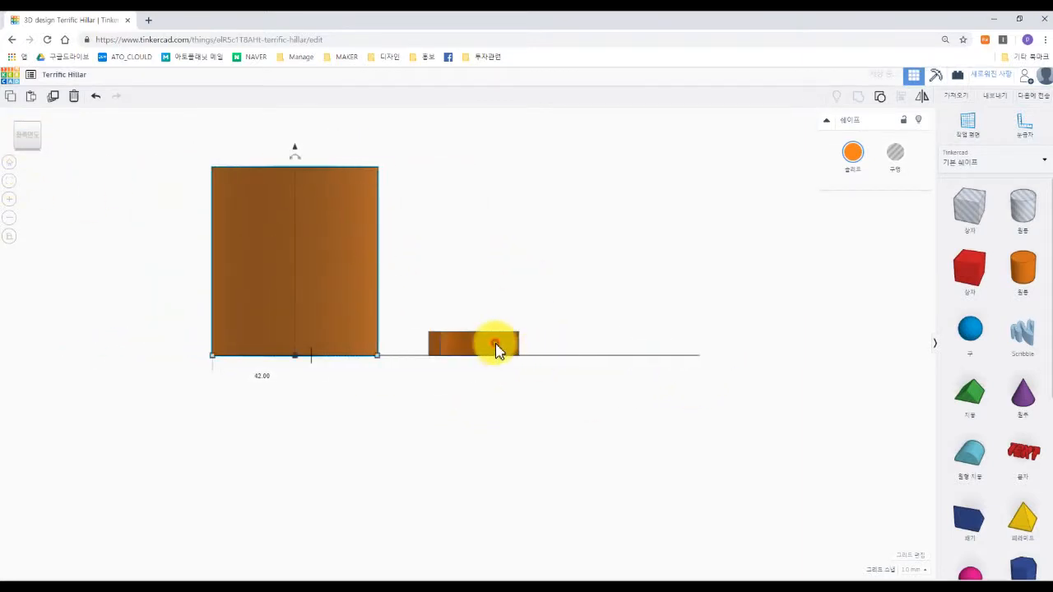
{"action": "left_click", "coordinate": [497, 348]}
{"action": "left_click_drag", "start_coordinate": [493, 332], "coordinate": [527, 347]}
{"action": "right_click_drag", "start_coordinate": [581, 329], "coordinate": [630, 331]}
Step: Select the mug body and handle together and align their centres in height and front to back
{"action": "left_click_drag", "start_coordinate": [665, 348], "coordinate": [82, 180]}
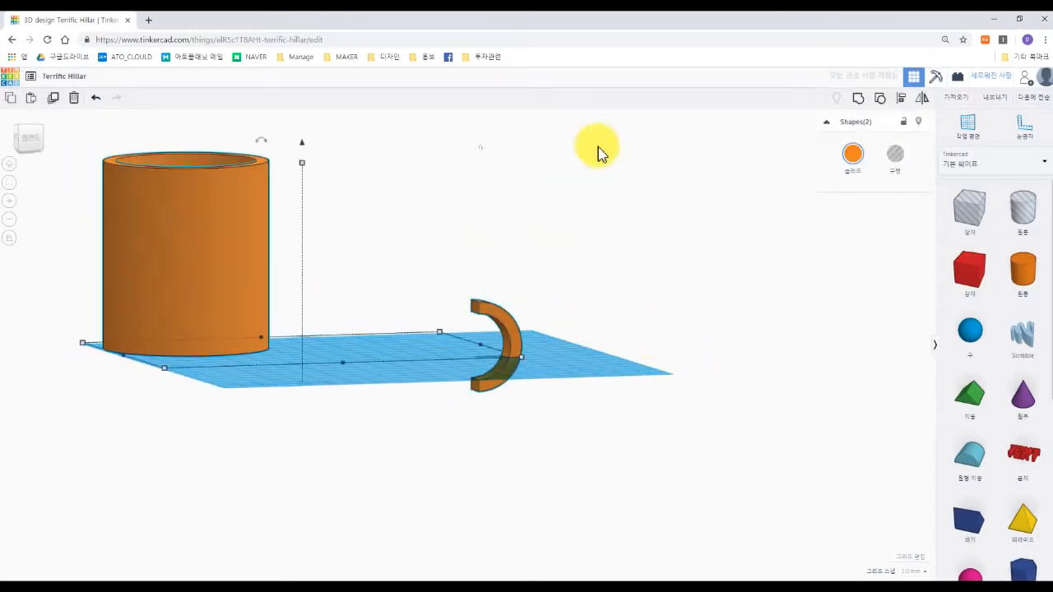
{"action": "right_click_drag", "start_coordinate": [600, 153], "coordinate": [132, 156]}
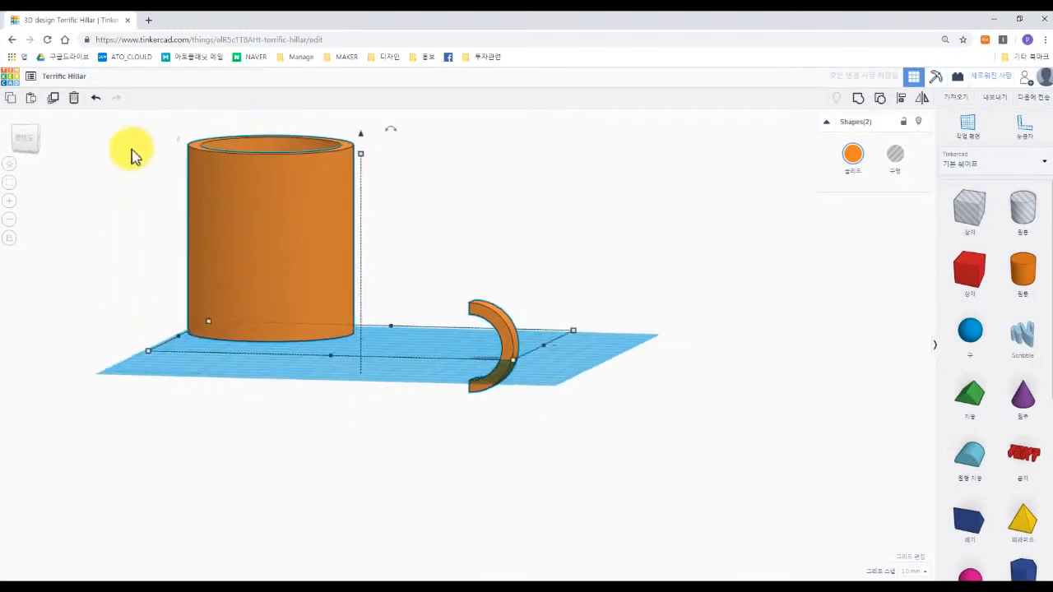
{"action": "left_click", "coordinate": [12, 169]}
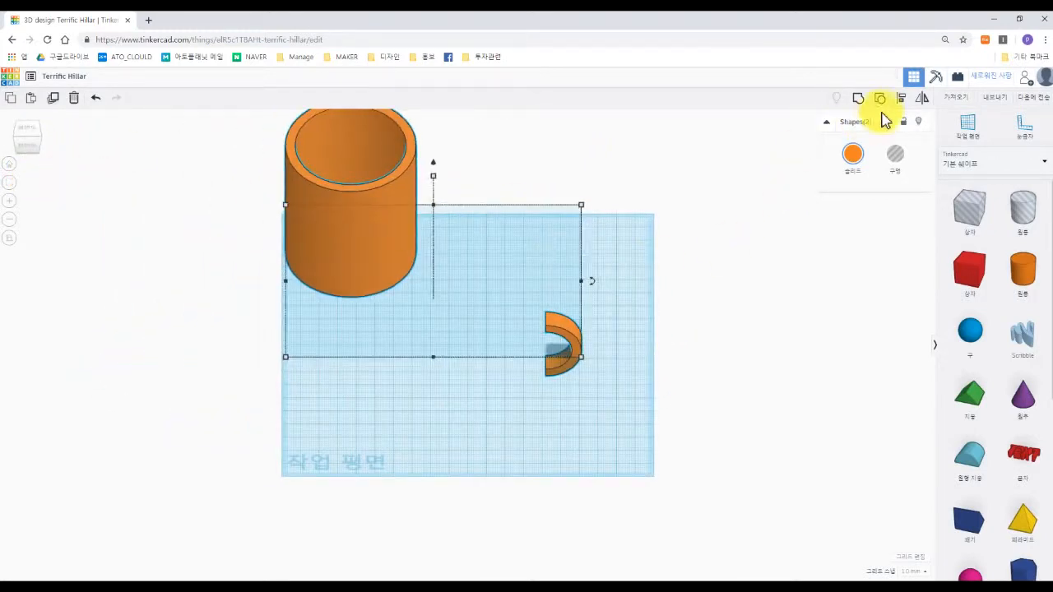
{"action": "left_click", "coordinate": [900, 98]}
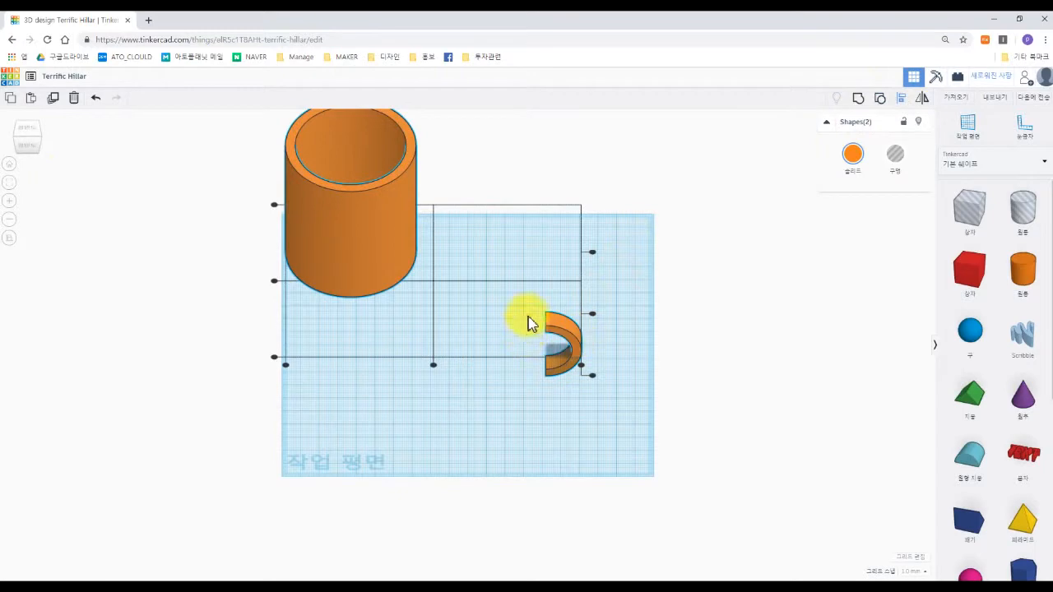
{"action": "right_click_drag", "start_coordinate": [527, 331], "coordinate": [545, 277]}
{"action": "left_click", "coordinate": [593, 287]}
{"action": "right_click_drag", "start_coordinate": [484, 336], "coordinate": [346, 306]}
{"action": "left_click", "coordinate": [315, 281]}
{"action": "right_click_drag", "start_coordinate": [614, 360], "coordinate": [649, 376]}
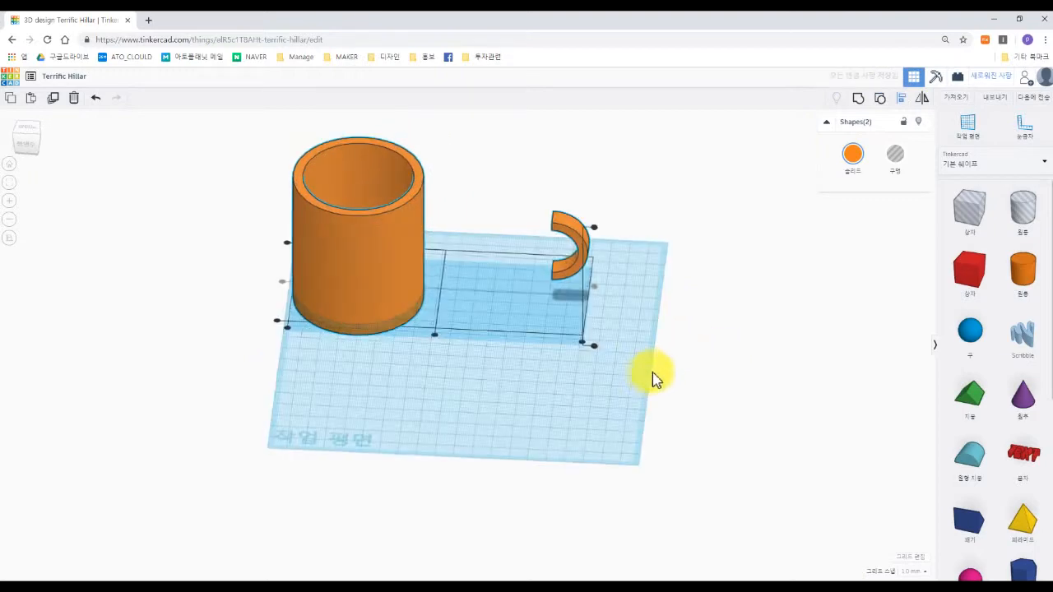
Step: Move the handle alone sideways by -73 mm until its ends sink into the mug's outer wall
{"action": "mouse_move", "coordinate": [436, 339]}
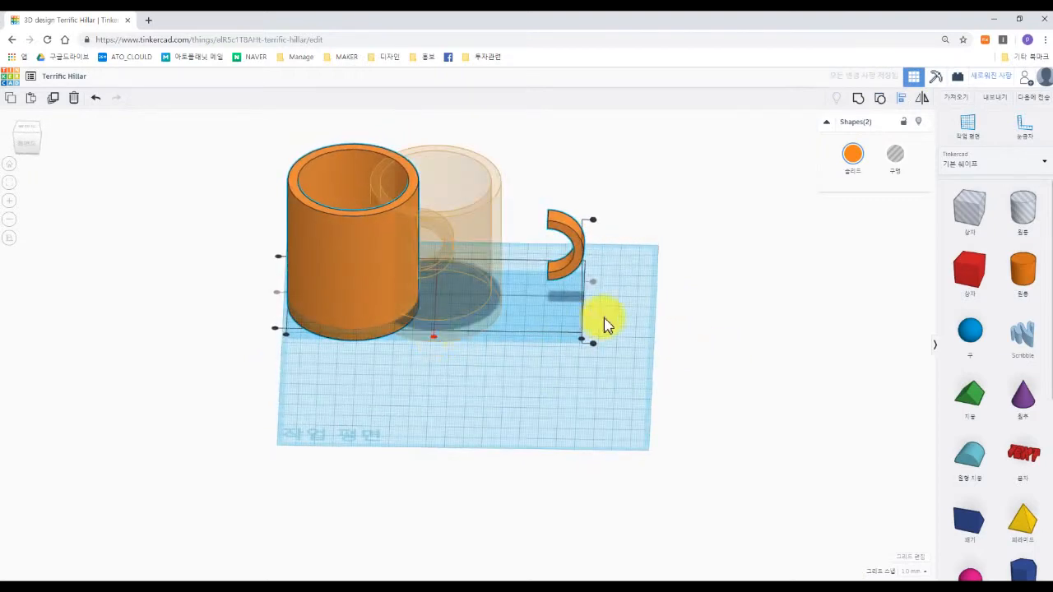
{"action": "left_click", "coordinate": [574, 247]}
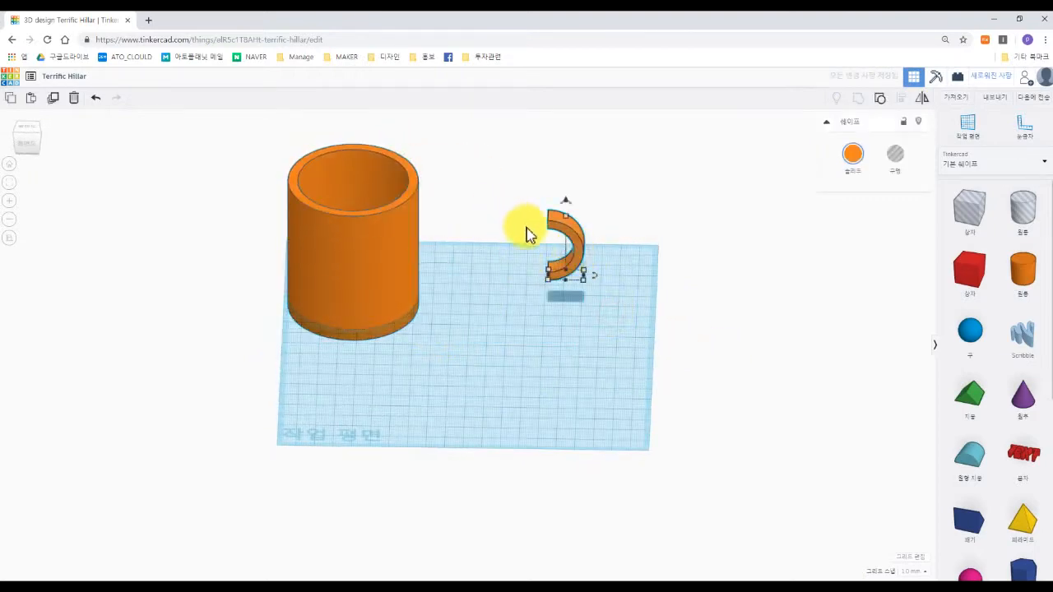
{"action": "left_click_drag", "start_coordinate": [570, 220], "coordinate": [448, 238]}
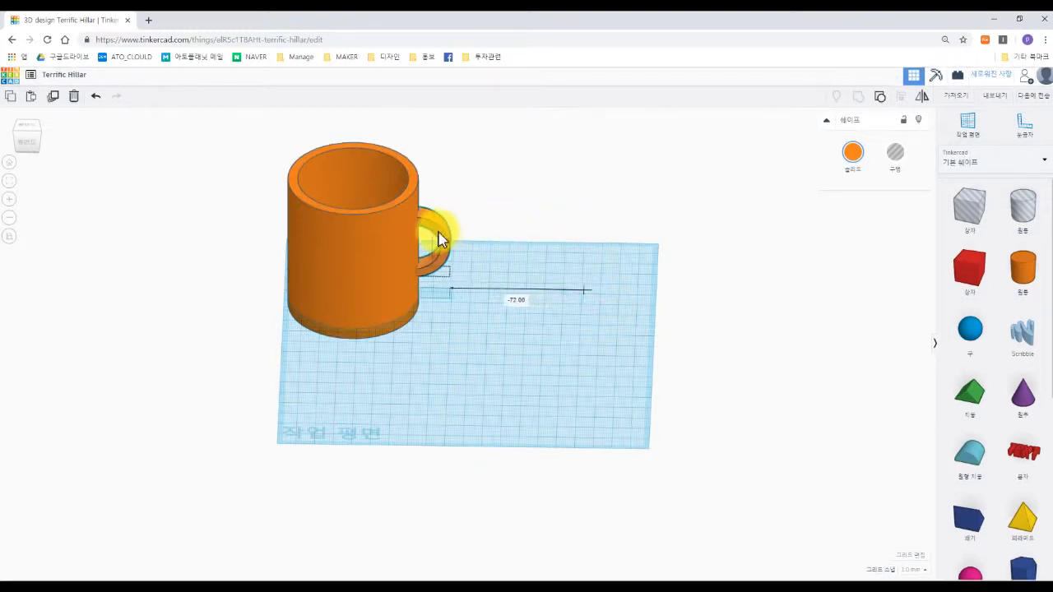
{"action": "left_click", "coordinate": [26, 145]}
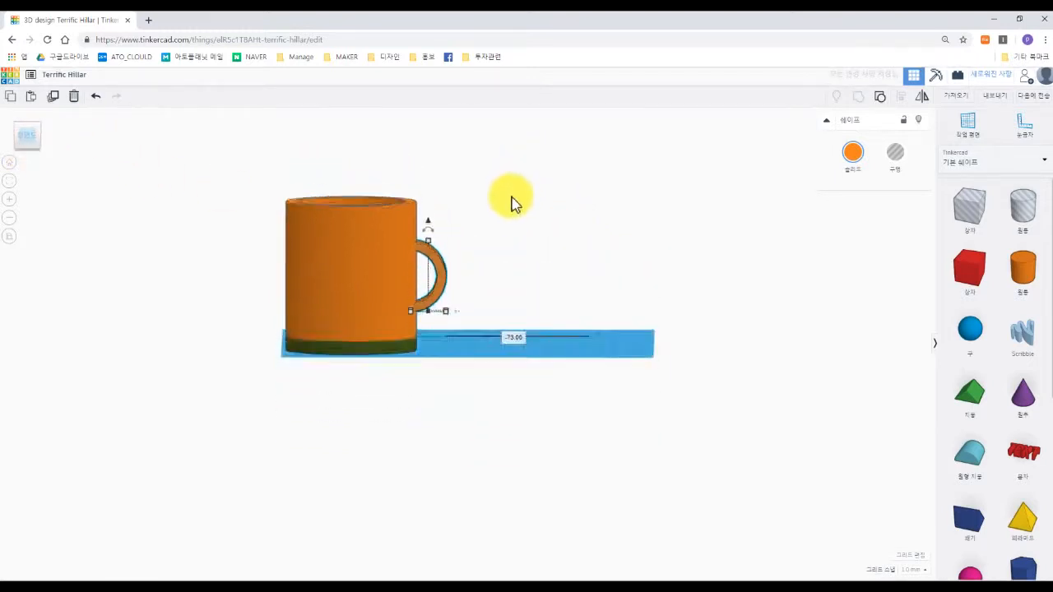
{"action": "scroll", "coordinate": [436, 300], "scroll_direction": "up", "scroll_amount": 5}
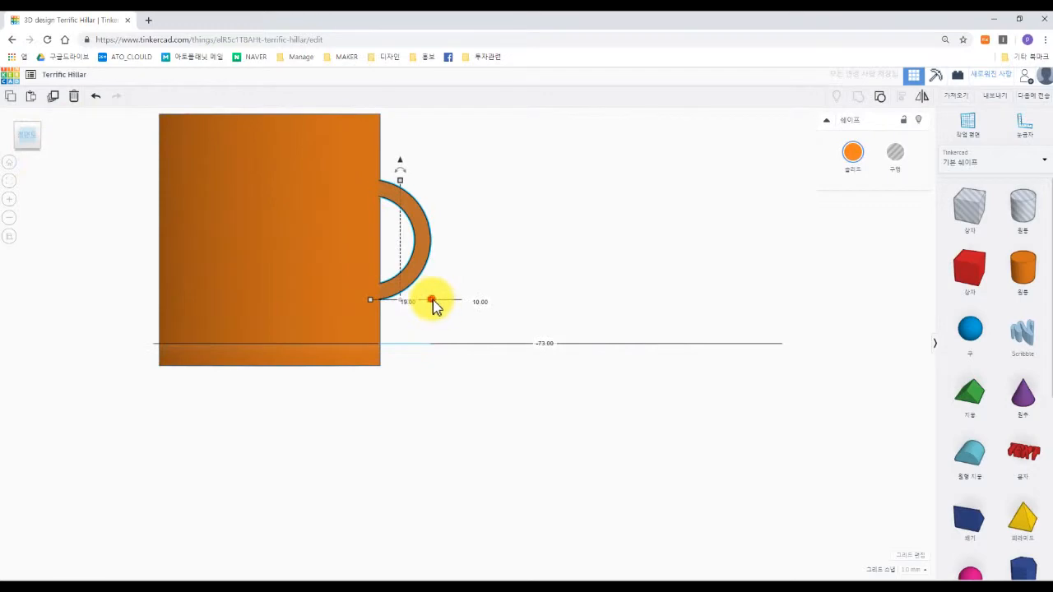
{"action": "right_click_drag", "start_coordinate": [510, 287], "coordinate": [417, 209]}
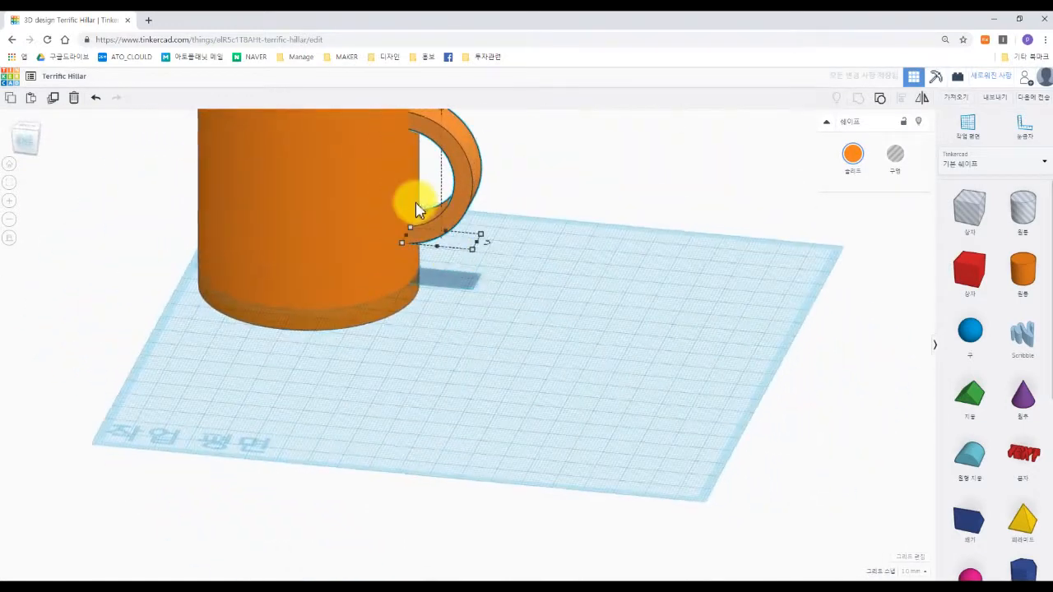
{"action": "middle_click_drag", "start_coordinate": [417, 209], "coordinate": [458, 246]}
Step: Centre the handle on the mug body's height once more and group both into one shape
{"action": "left_click_drag", "start_coordinate": [630, 343], "coordinate": [374, 181]}
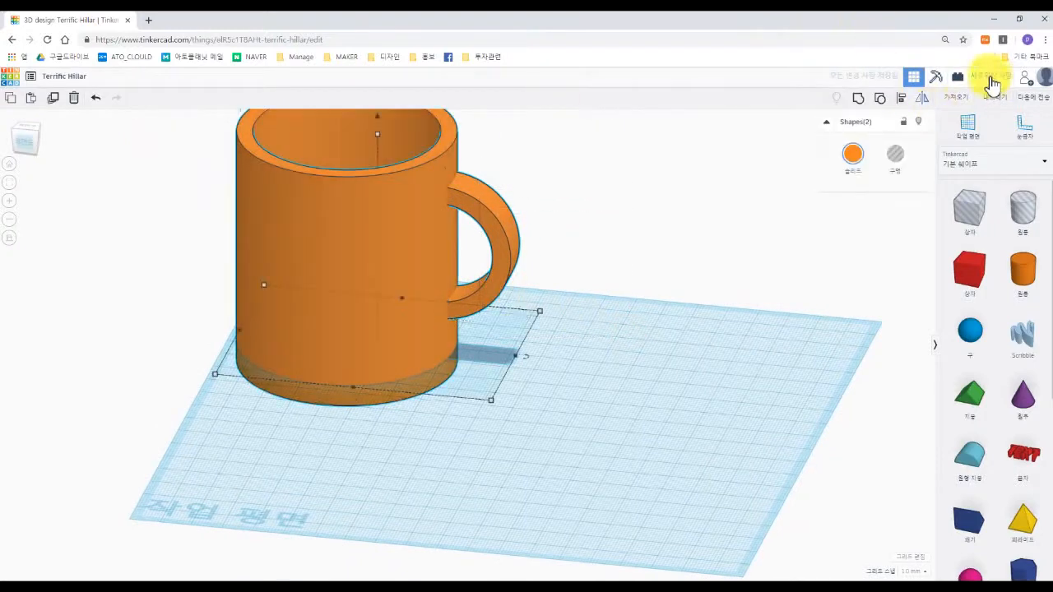
{"action": "left_click", "coordinate": [901, 100]}
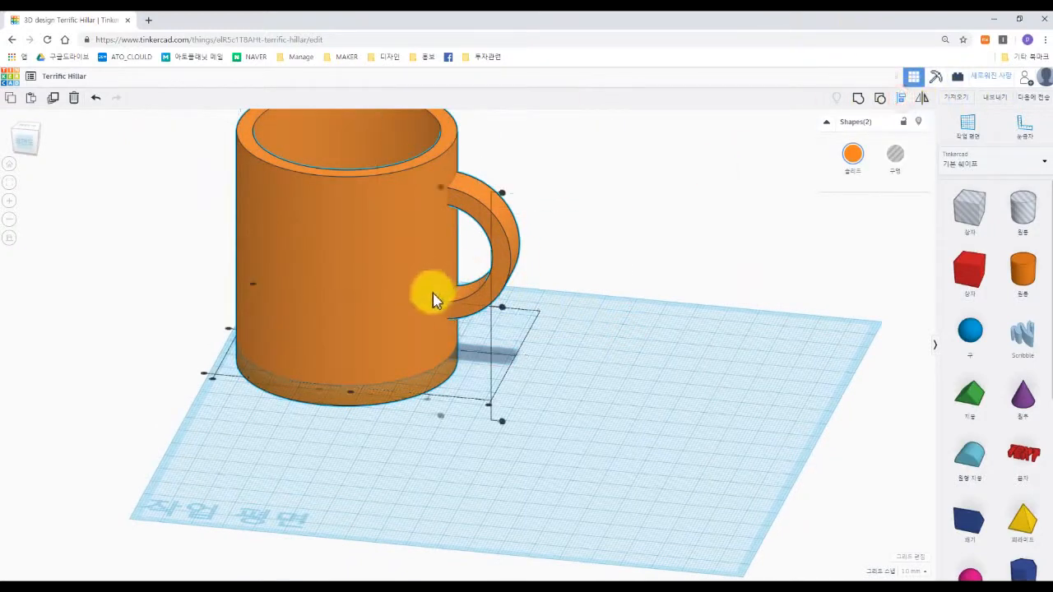
{"action": "left_click", "coordinate": [502, 307]}
{"action": "left_click", "coordinate": [28, 145]}
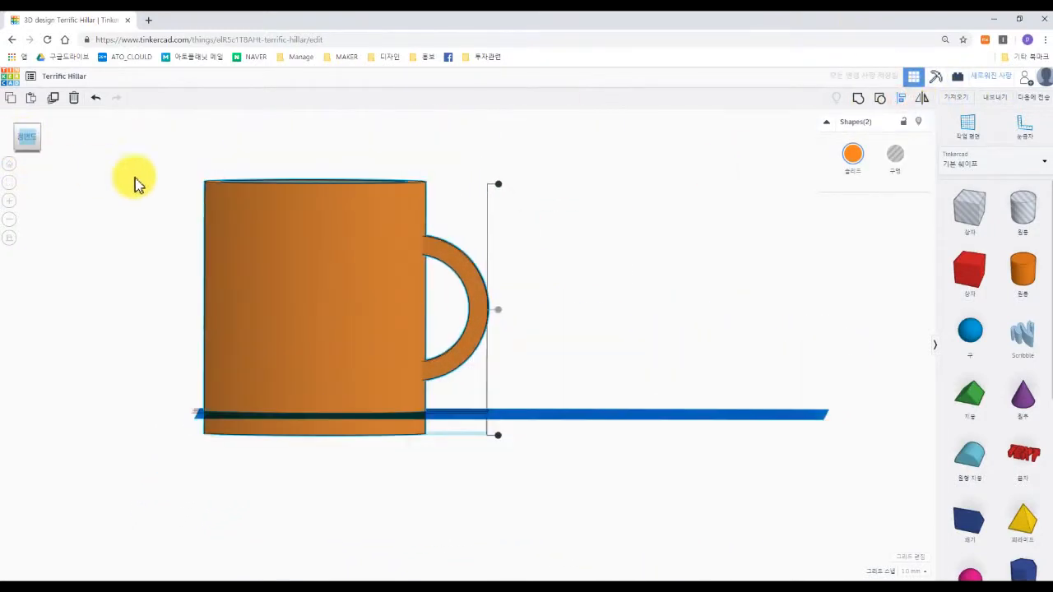
{"action": "left_click", "coordinate": [857, 102]}
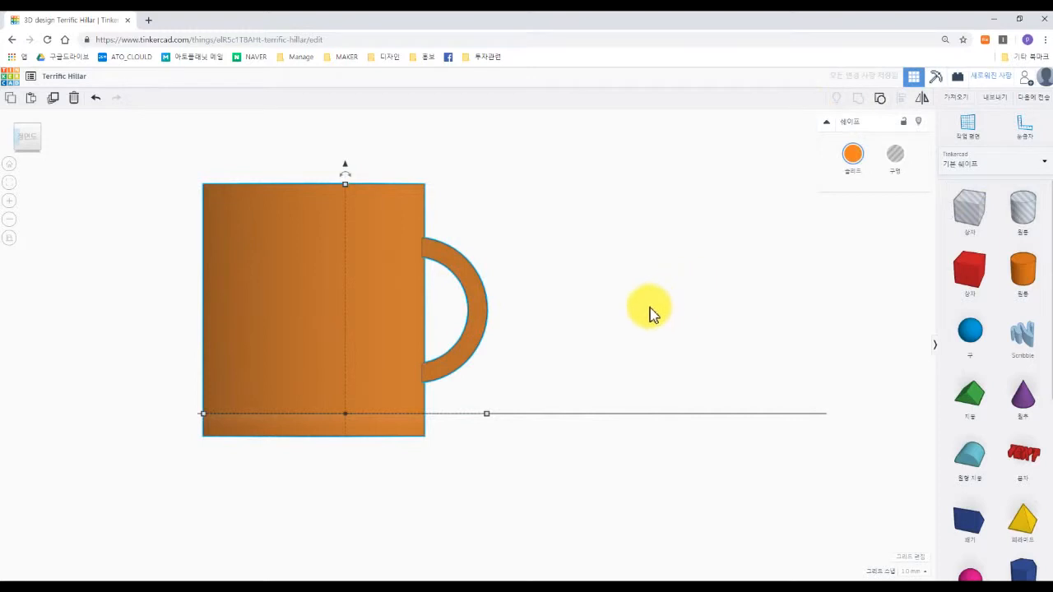
Step: Move the grouped mug further onto the workplane and raise it until its base rests on the plane
{"action": "right_click_drag", "start_coordinate": [650, 307], "coordinate": [626, 331]}
{"action": "left_click_drag", "start_coordinate": [362, 297], "coordinate": [463, 333]}
{"action": "right_click_drag", "start_coordinate": [660, 349], "coordinate": [663, 308]}
{"action": "left_click", "coordinate": [30, 140]}
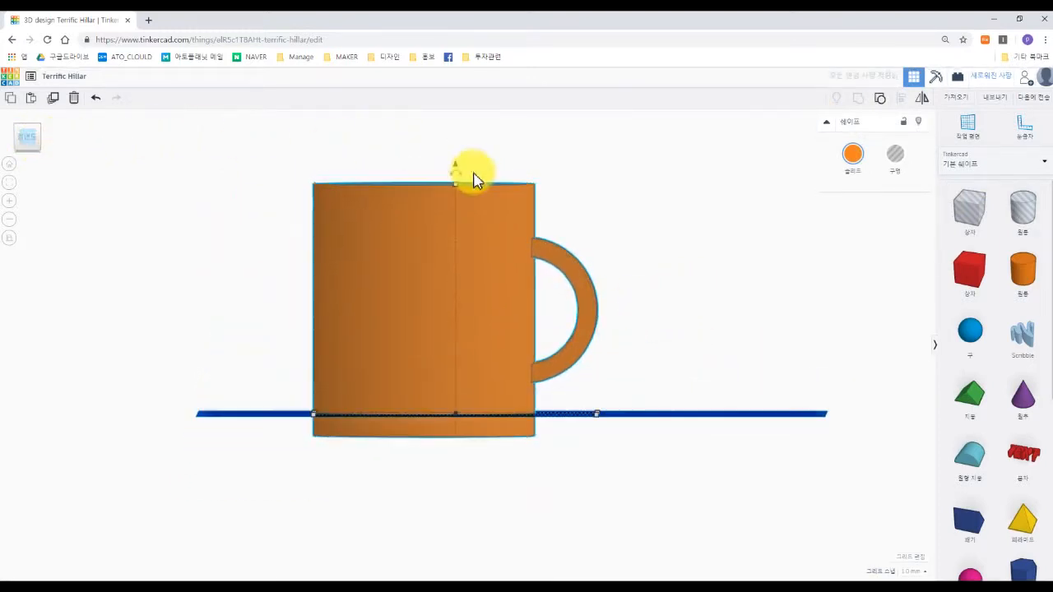
{"action": "scroll", "coordinate": [455, 167], "scroll_direction": "up", "scroll_amount": 3}
{"action": "middle_click_drag", "start_coordinate": [461, 152], "coordinate": [454, 224]}
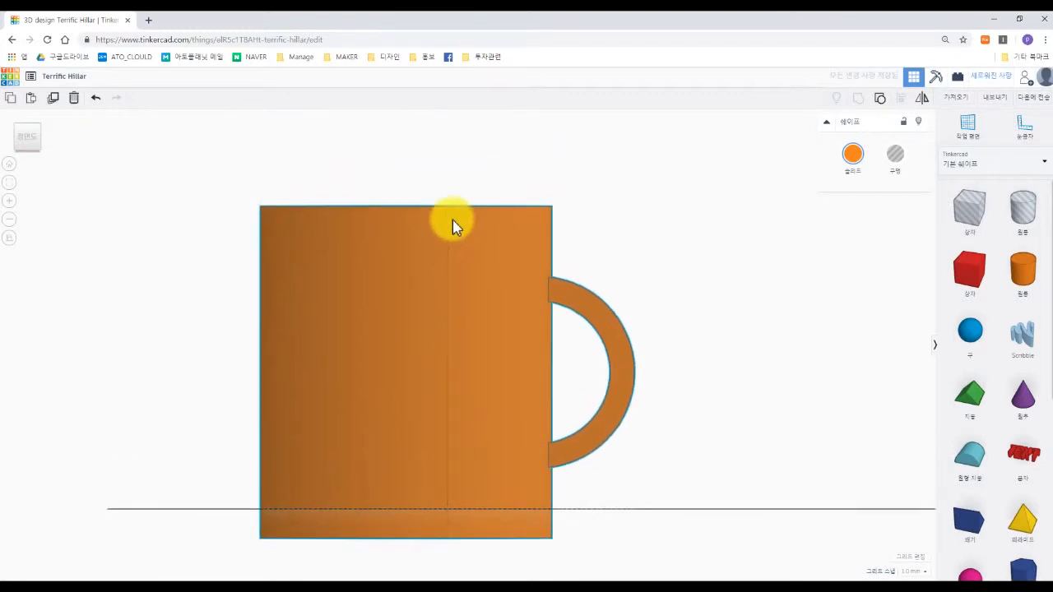
{"action": "left_click_drag", "start_coordinate": [450, 189], "coordinate": [444, 163]}
{"action": "right_click_drag", "start_coordinate": [684, 387], "coordinate": [689, 402]}
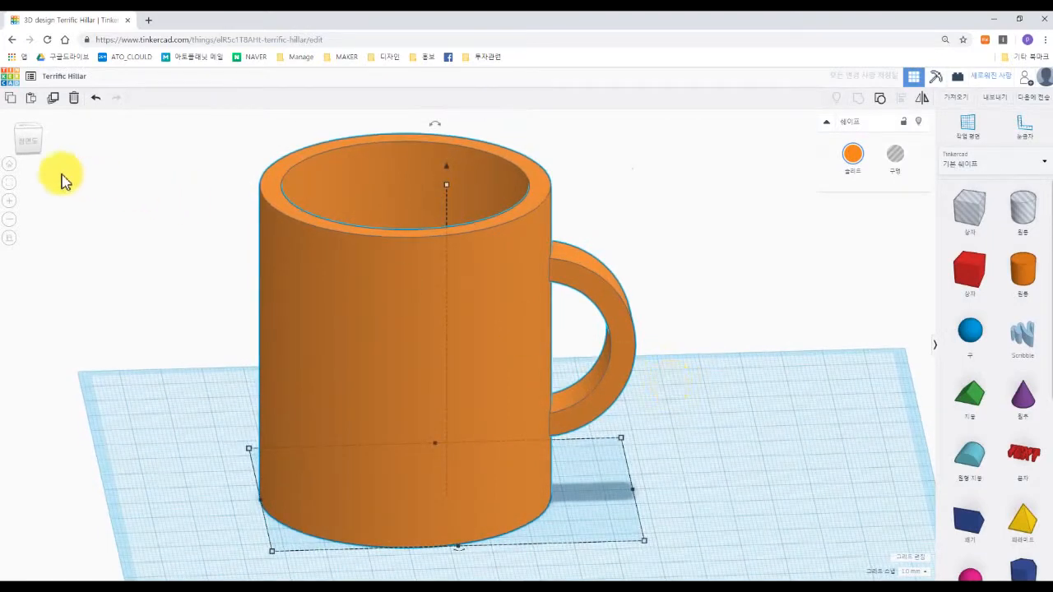
Step: Undo the raising of the mug and redo it while viewing from the front
{"action": "right_click_drag", "start_coordinate": [765, 334], "coordinate": [708, 294]}
{"action": "key", "text": "ctrl+z"}
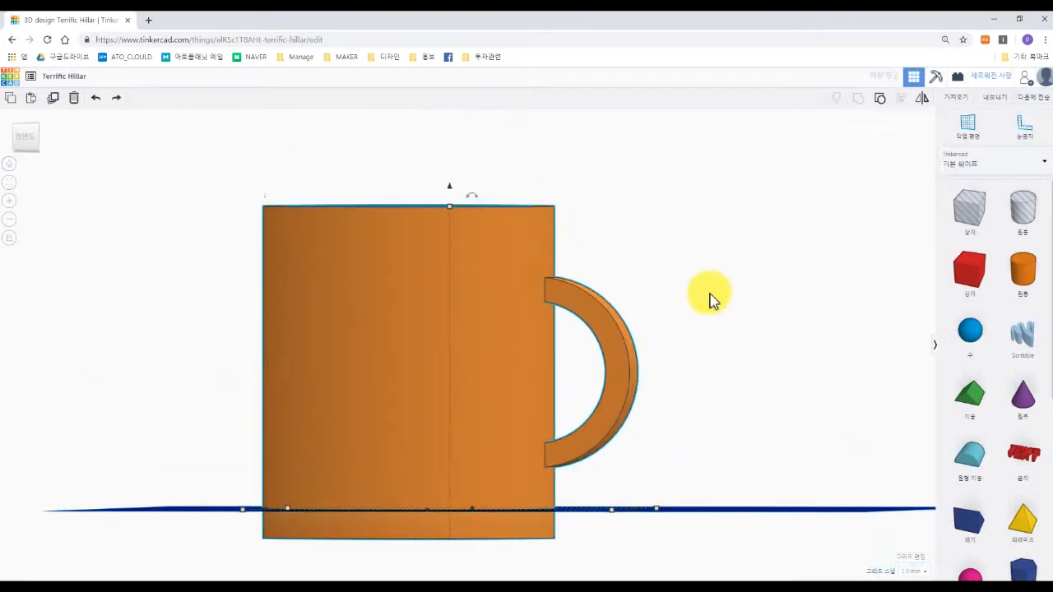
{"action": "left_click", "coordinate": [31, 145]}
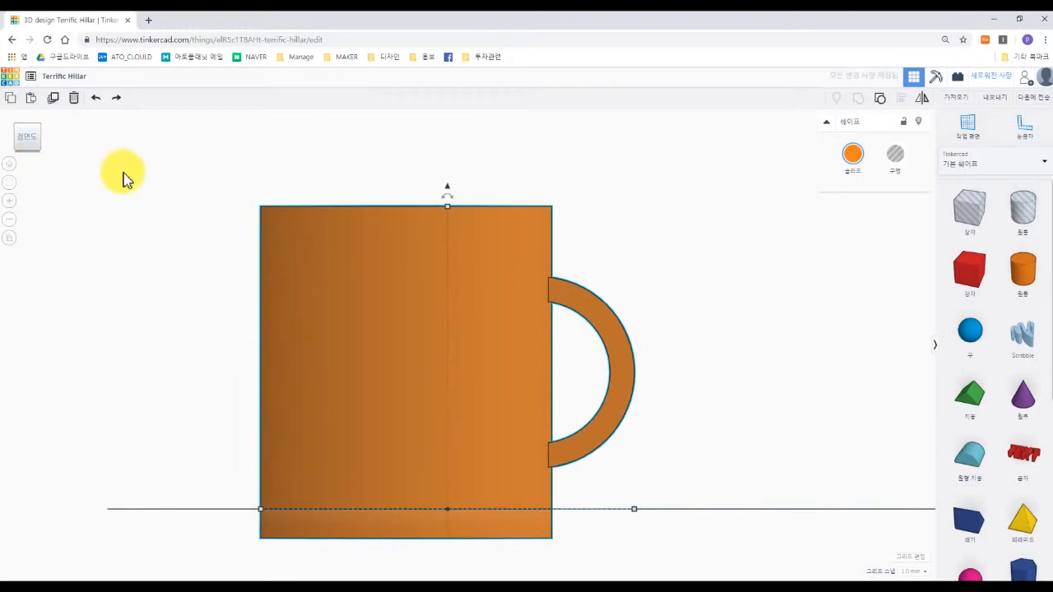
{"action": "key", "text": "ctrl+y"}
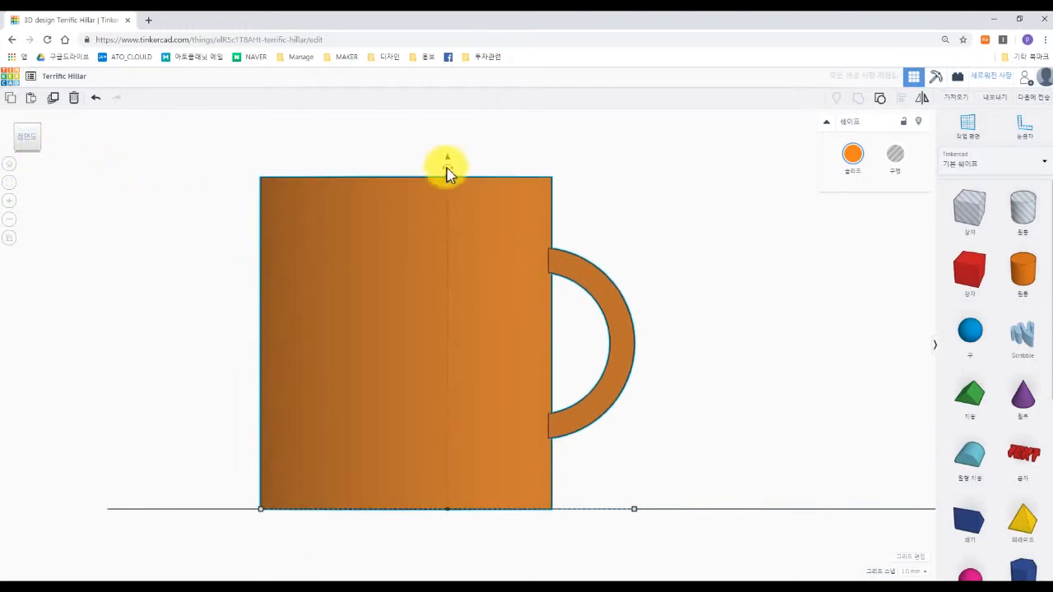
Step: Try raising the mug 12 mm above the workplane and lowering it below the plane, undoing each move
{"action": "left_click_drag", "start_coordinate": [447, 159], "coordinate": [477, 109]}
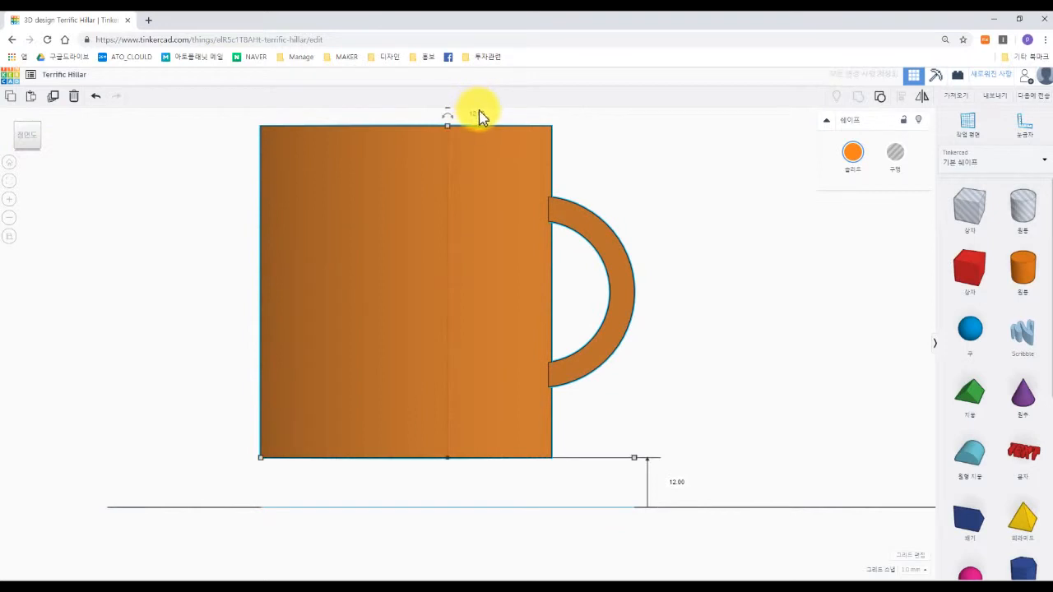
{"action": "key", "text": "ctrl+z"}
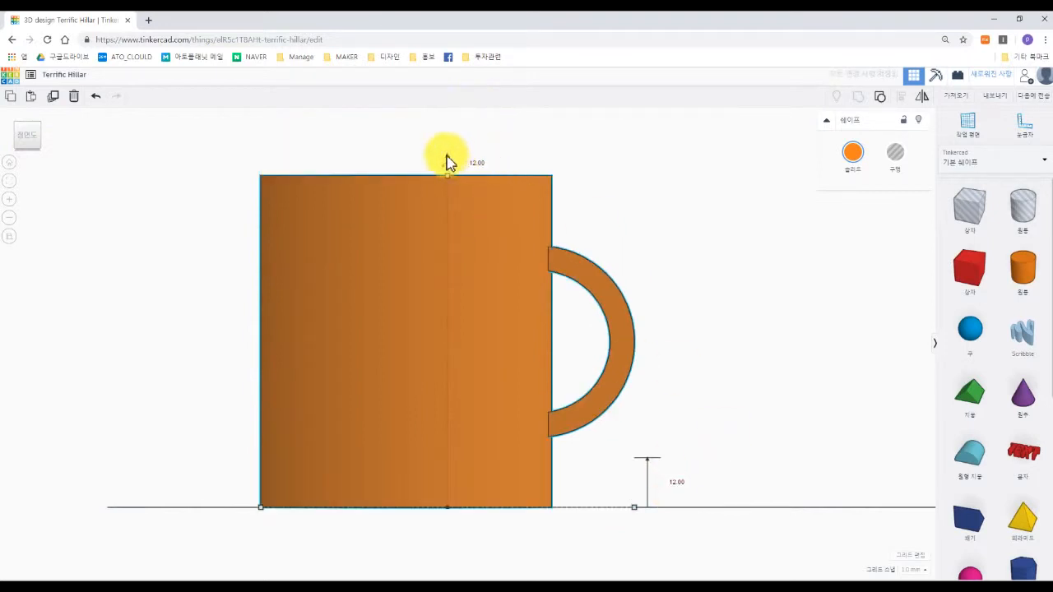
{"action": "left_click_drag", "start_coordinate": [447, 159], "coordinate": [437, 214]}
{"action": "key", "text": "ctrl+z"}
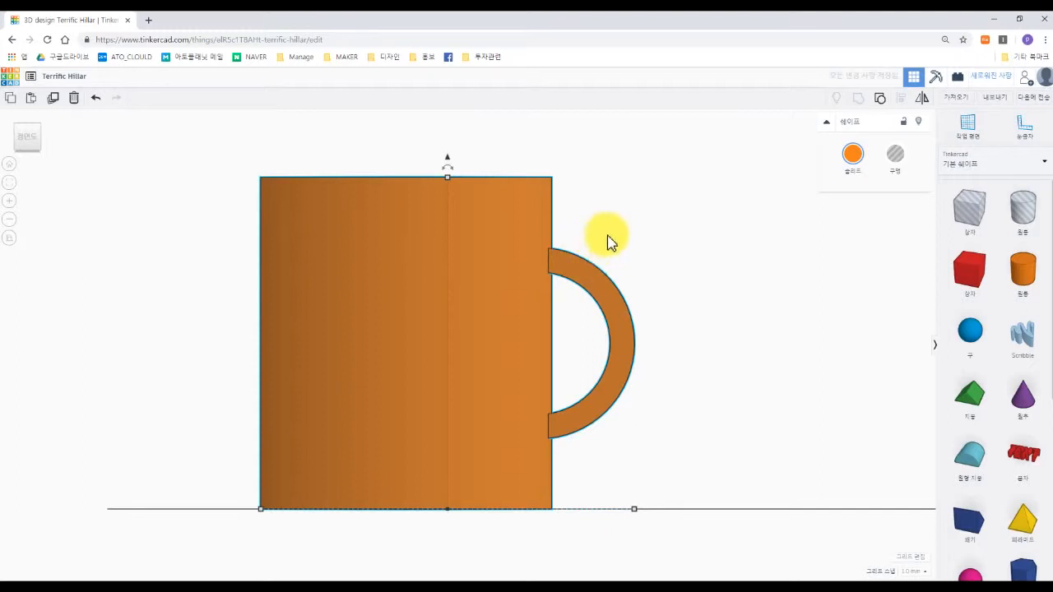
Step: Move the mug closer to the middle of the workplane and deselect it
{"action": "left_click", "coordinate": [13, 167]}
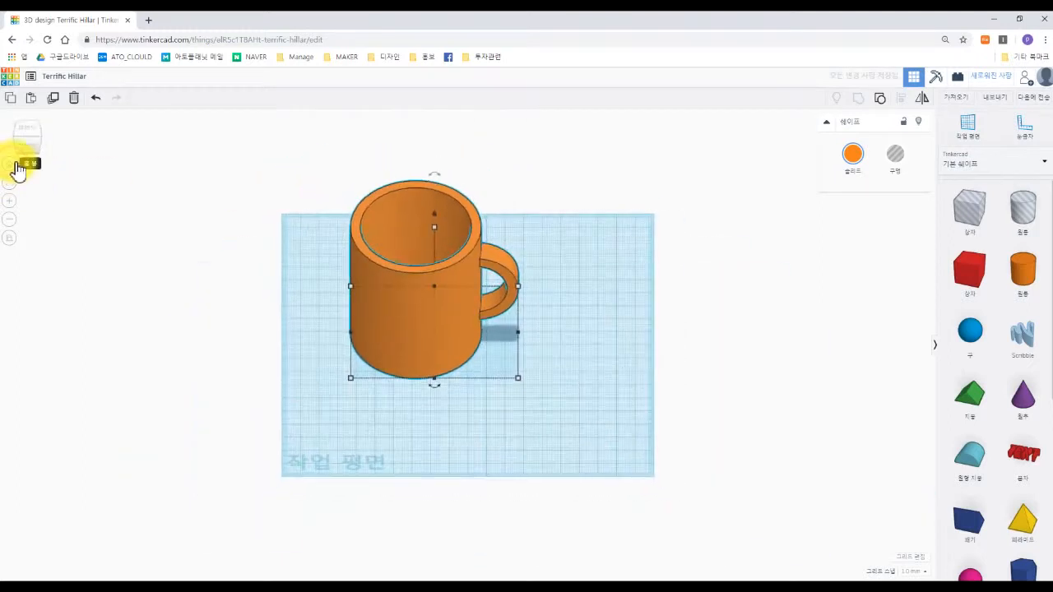
{"action": "left_click_drag", "start_coordinate": [400, 305], "coordinate": [430, 335]}
{"action": "left_click", "coordinate": [584, 333]}
Step: Place a yellow five-pointed star from the basic shapes on the workplane beside the mug's handle
{"action": "scroll", "coordinate": [521, 301], "scroll_direction": "up", "scroll_amount": 3}
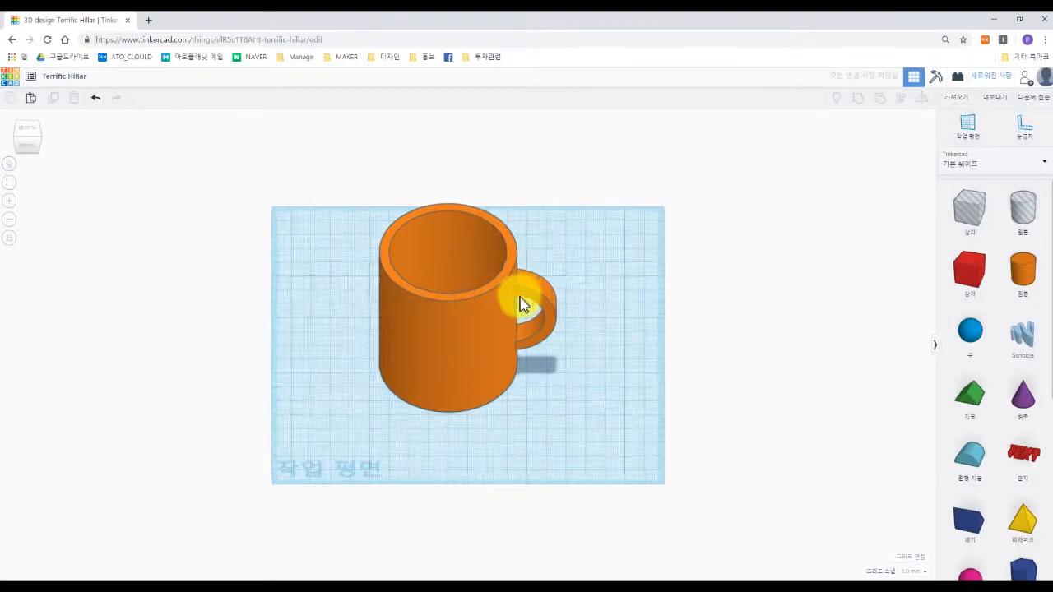
{"action": "right_click_drag", "start_coordinate": [527, 247], "coordinate": [530, 256]}
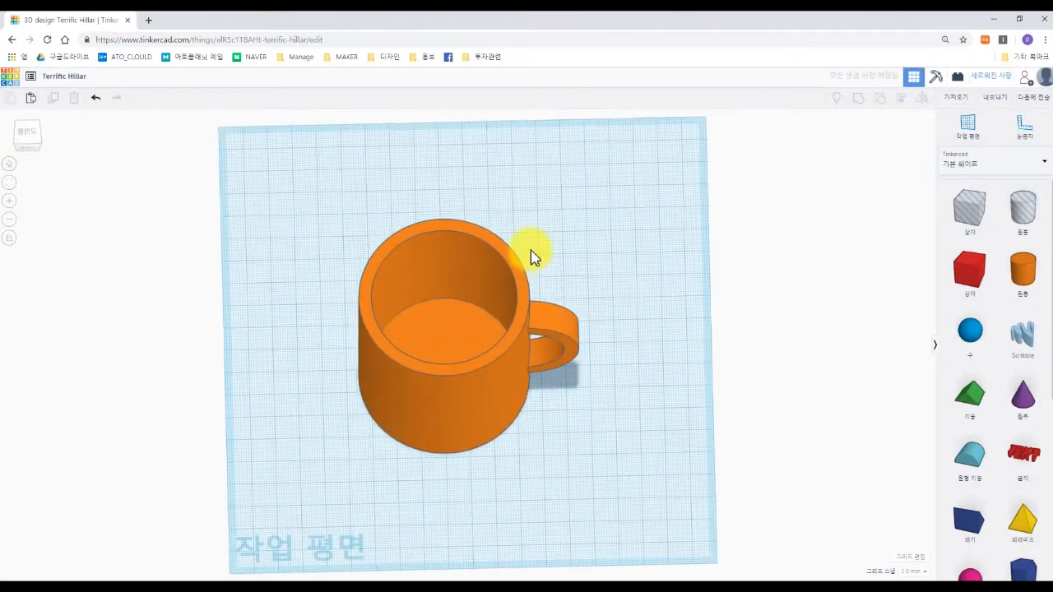
{"action": "scroll", "coordinate": [457, 349], "scroll_direction": "up", "scroll_amount": 3}
{"action": "right_click_drag", "start_coordinate": [536, 258], "coordinate": [440, 336]}
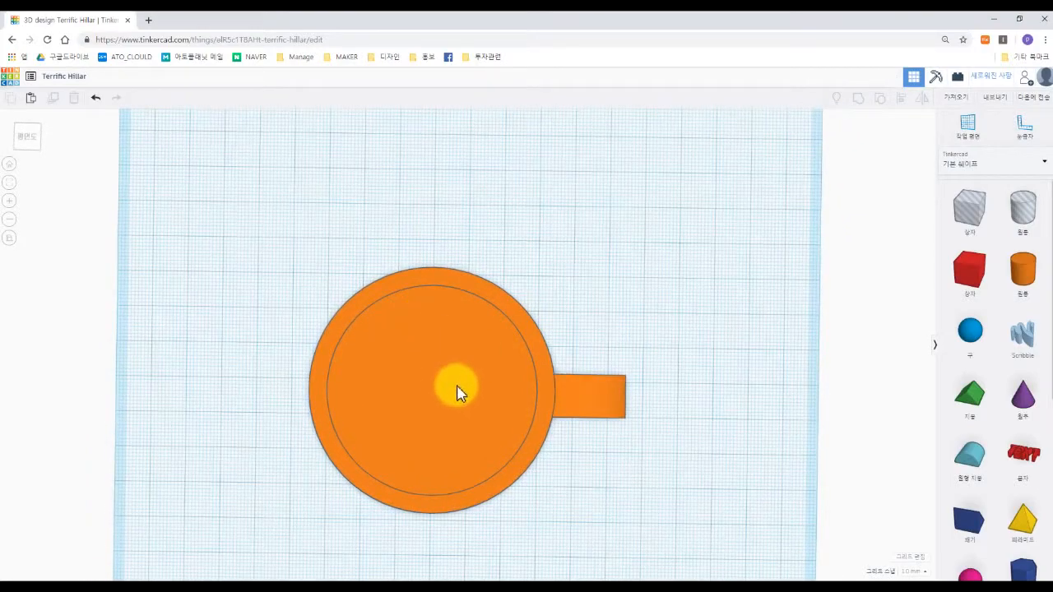
{"action": "right_click_drag", "start_coordinate": [683, 384], "coordinate": [710, 354]}
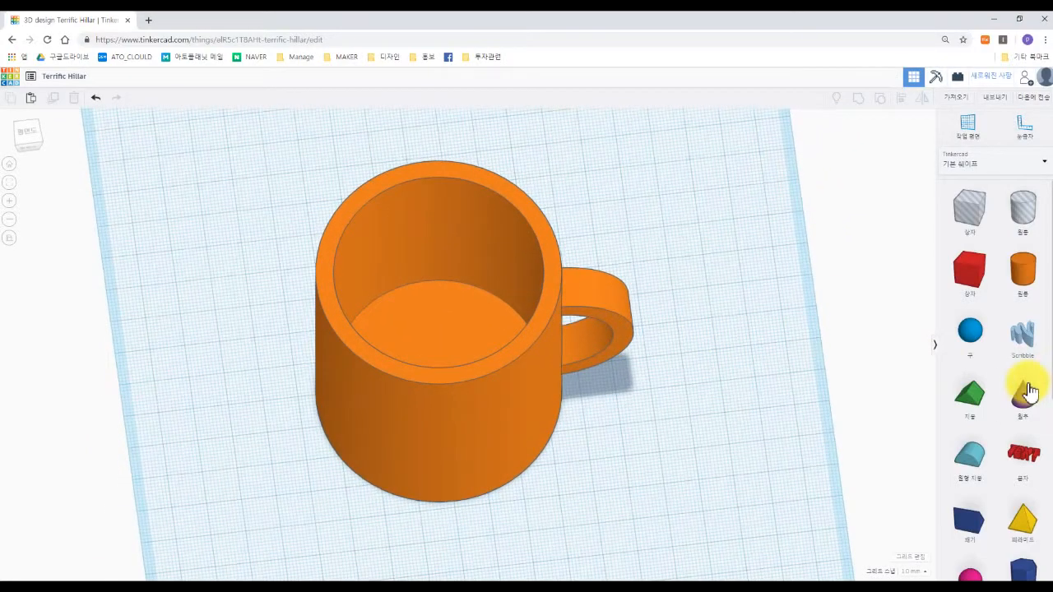
{"action": "scroll", "coordinate": [1019, 380], "scroll_direction": "down", "scroll_amount": 1}
{"action": "scroll", "coordinate": [1018, 380], "scroll_direction": "down", "scroll_amount": 3}
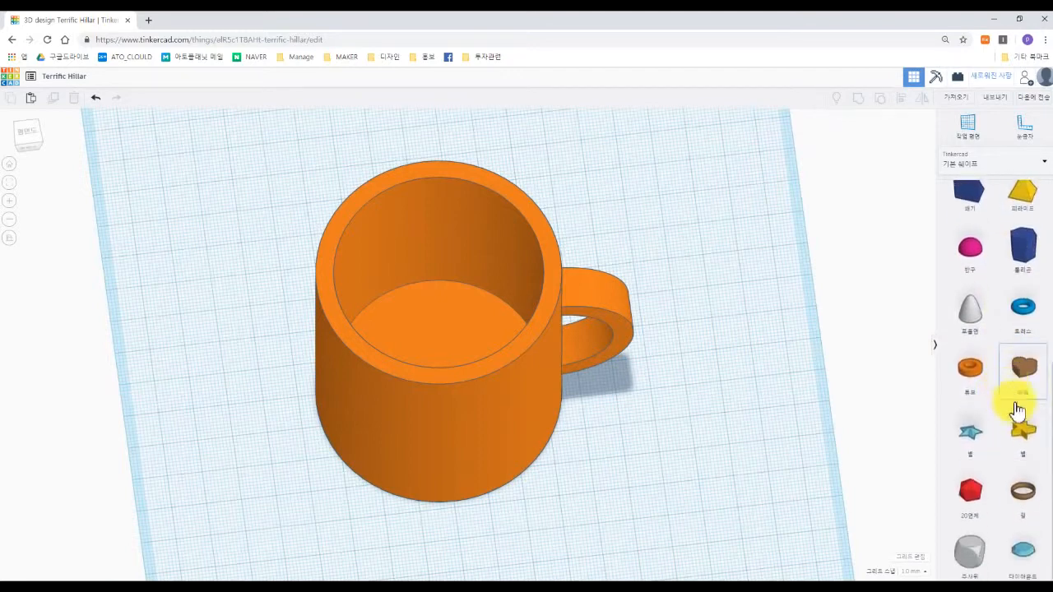
{"action": "left_click_drag", "start_coordinate": [1027, 438], "coordinate": [687, 421]}
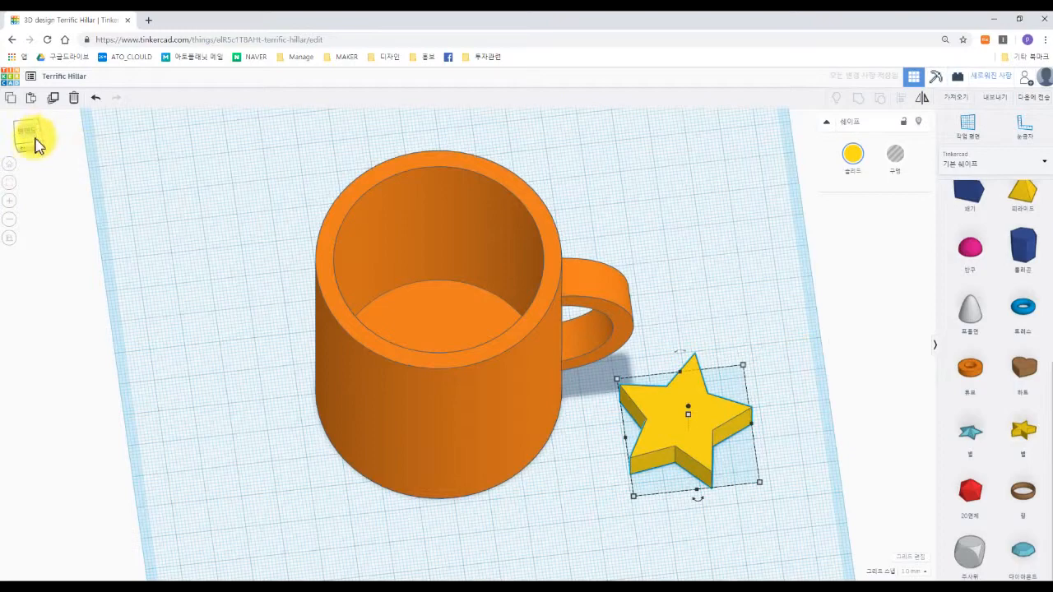
{"action": "left_click_drag", "start_coordinate": [35, 144], "coordinate": [36, 140]}
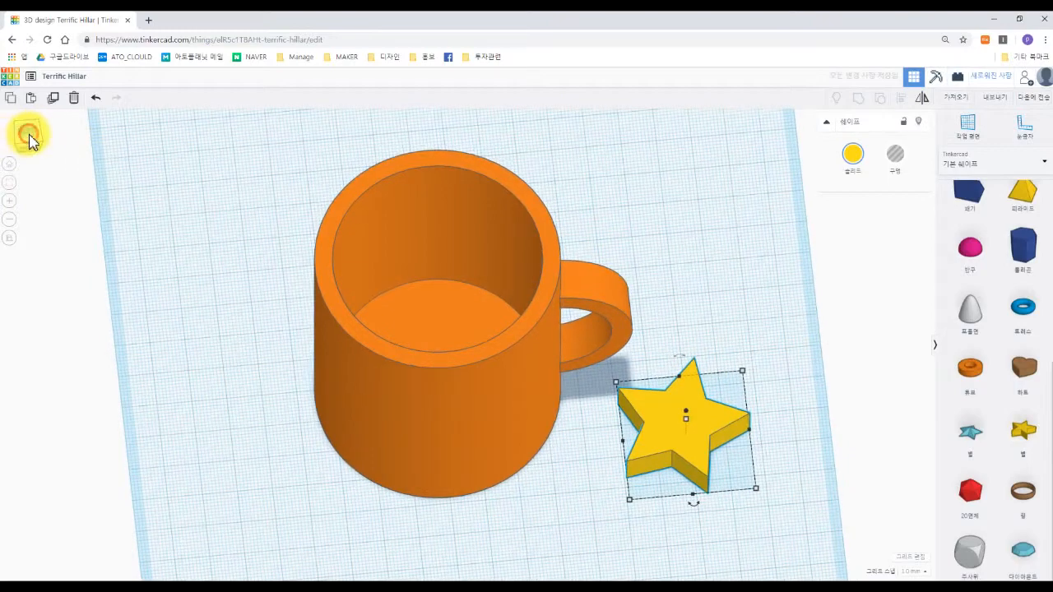
Step: Rotate the yellow star 18° so one point faces the back, and move it into the middle of the mug's floor
{"action": "left_click", "coordinate": [29, 139]}
{"action": "middle_click_drag", "start_coordinate": [647, 417], "coordinate": [553, 362]}
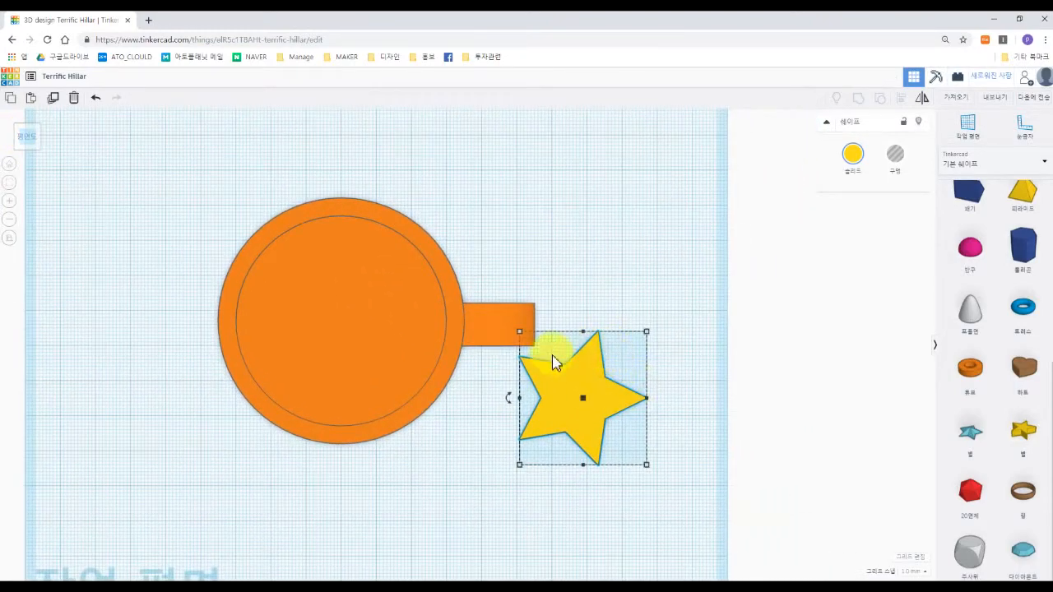
{"action": "left_click_drag", "start_coordinate": [508, 401], "coordinate": [484, 438]}
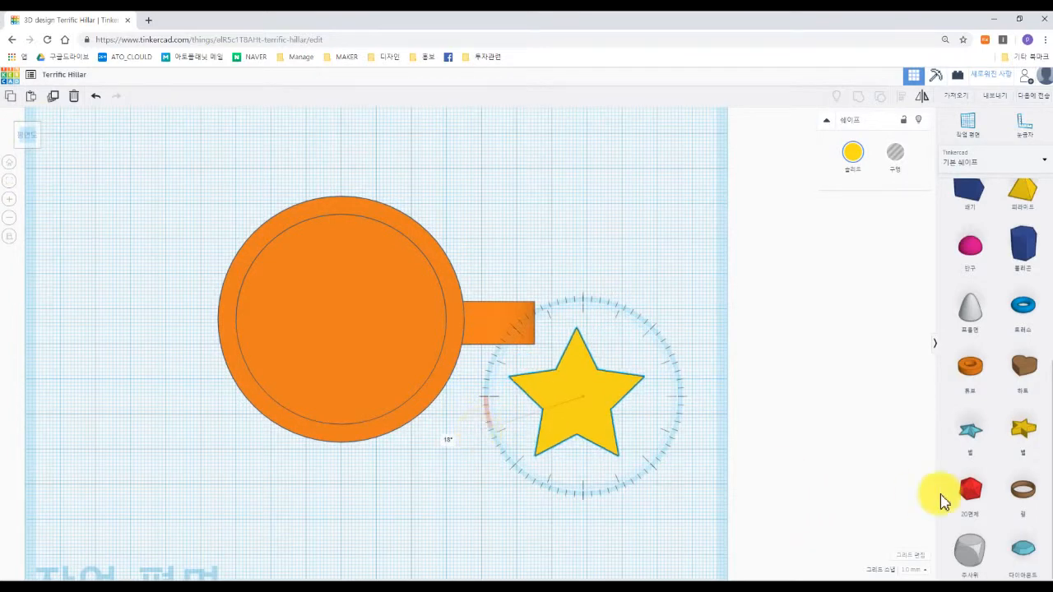
{"action": "left_click_drag", "start_coordinate": [566, 406], "coordinate": [345, 332]}
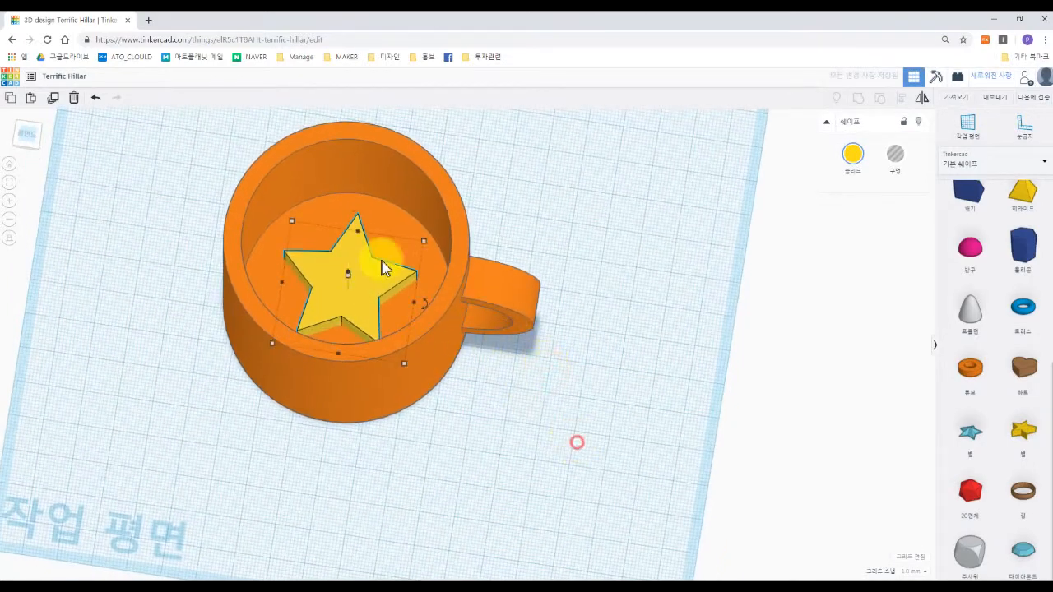
Step: Group the star with the mug and set the group to multicolor so each part keeps its own colour
{"action": "key", "text": "ctrl+a"}
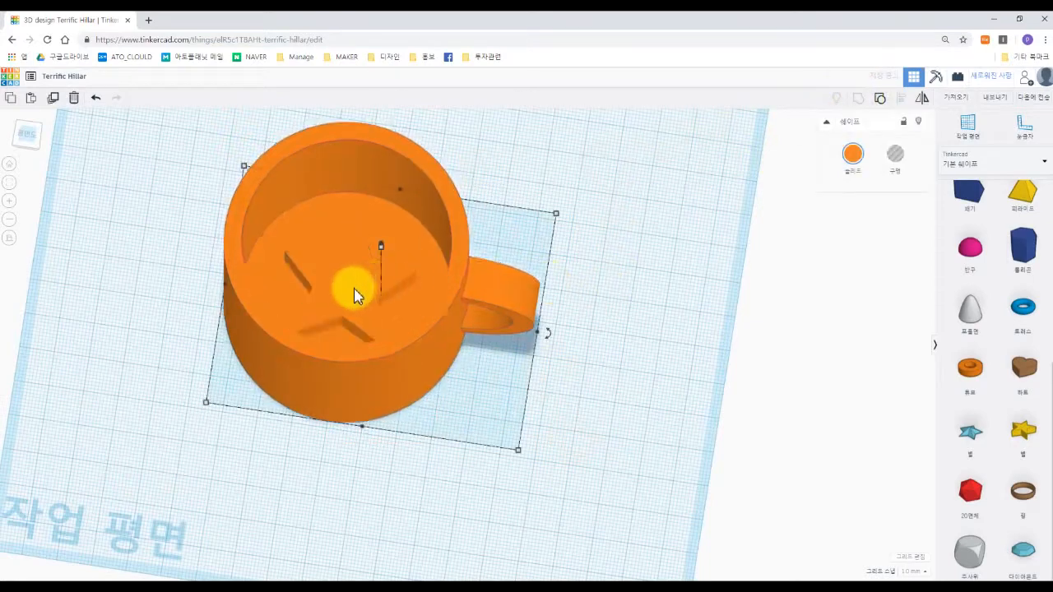
{"action": "scroll", "coordinate": [367, 280], "scroll_direction": "up", "scroll_amount": 3}
{"action": "middle_click_drag", "start_coordinate": [574, 223], "coordinate": [668, 352]}
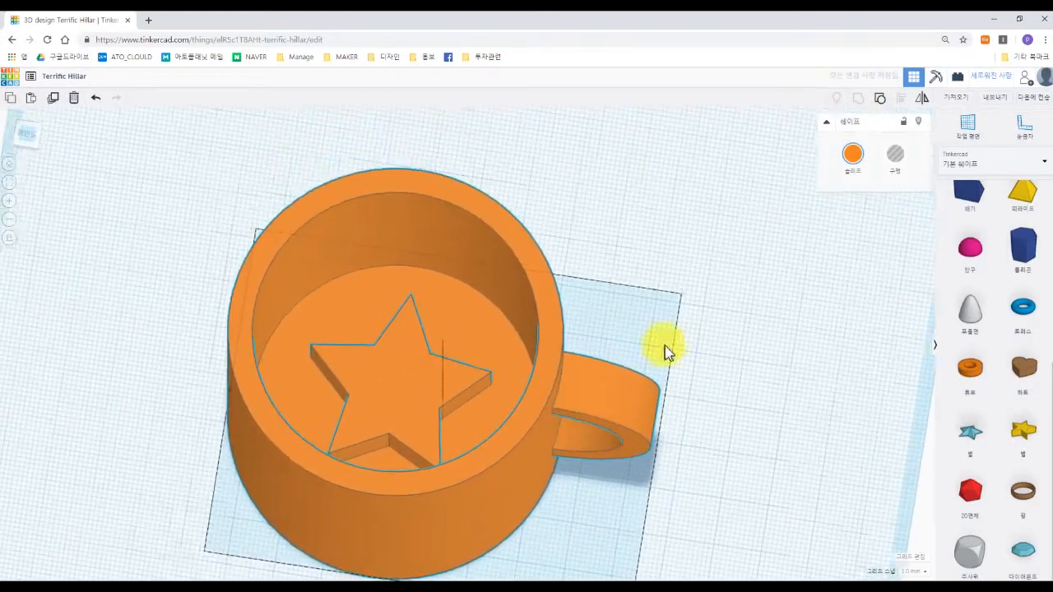
{"action": "left_click", "coordinate": [854, 156]}
{"action": "left_click", "coordinate": [868, 280]}
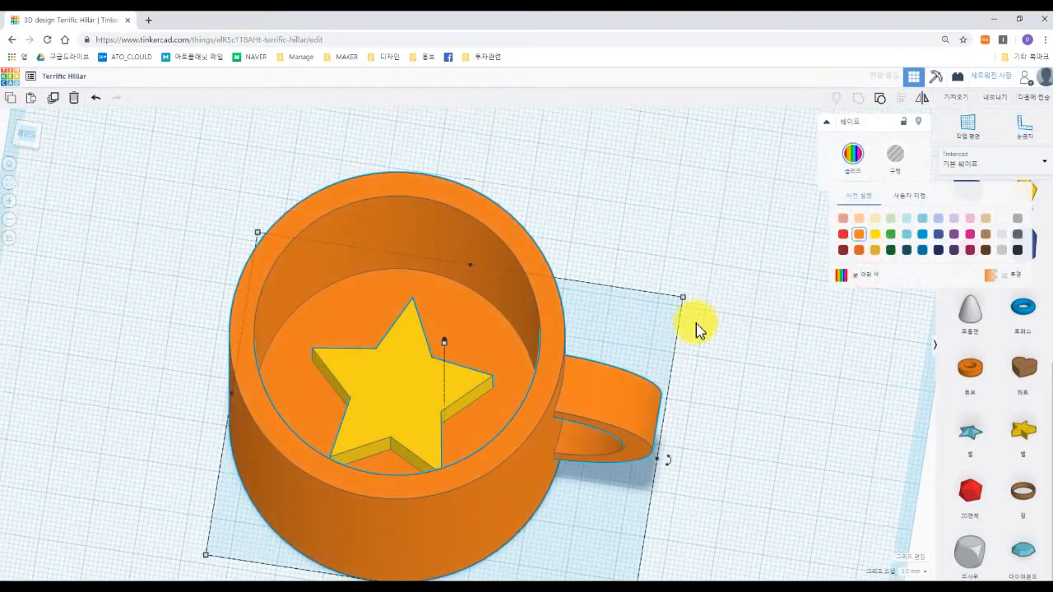
{"action": "left_click", "coordinate": [699, 323]}
Step: Move the grouped mug 38 mm left and 33 mm back on the workplane and deselect it
{"action": "left_click", "coordinate": [12, 162]}
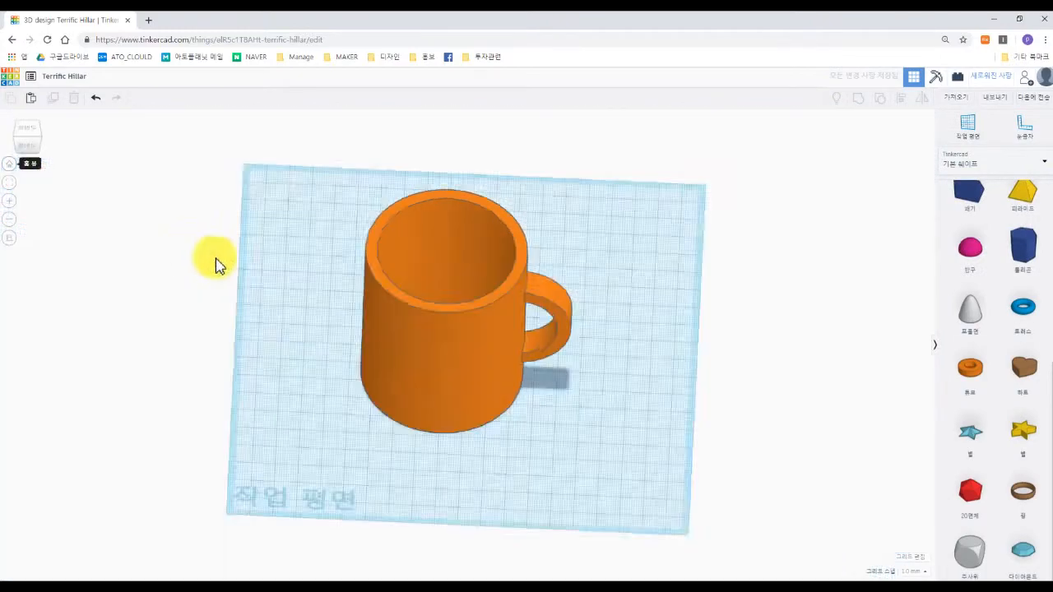
{"action": "left_click_drag", "start_coordinate": [470, 332], "coordinate": [420, 297]}
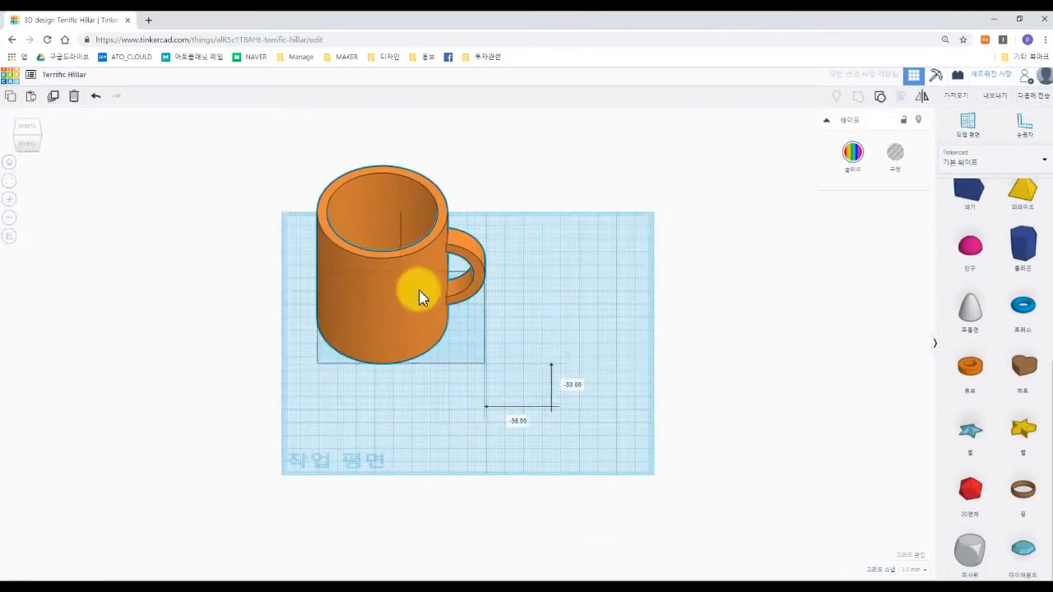
{"action": "left_click", "coordinate": [557, 306]}
Step: Place a green letter D from the text and numbers shapes on the workplane beside the mug
{"action": "scroll", "coordinate": [1038, 337], "scroll_direction": "up", "scroll_amount": 3}
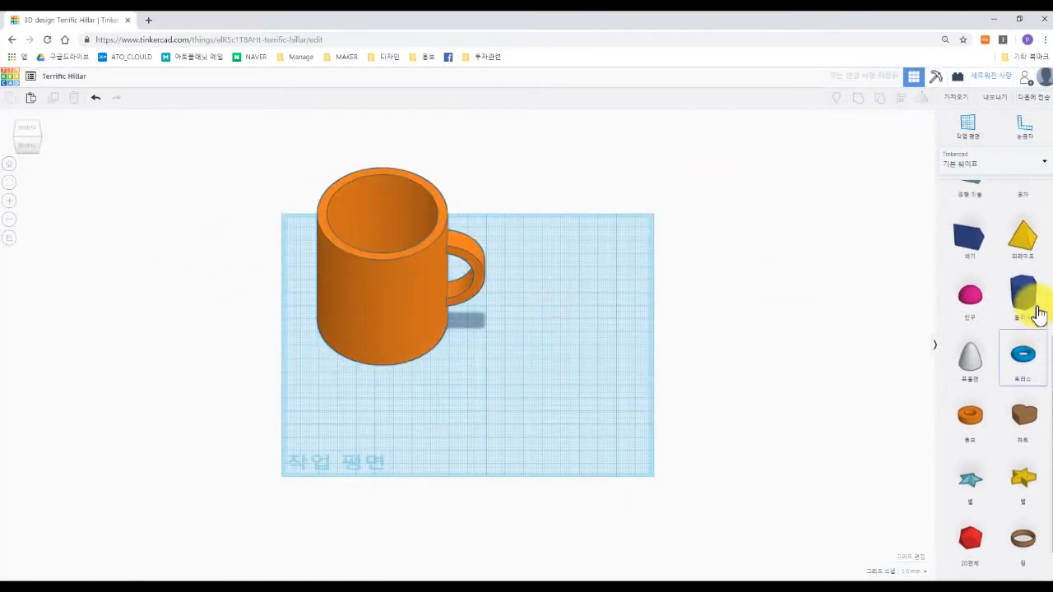
{"action": "left_click", "coordinate": [1030, 167]}
{"action": "left_click", "coordinate": [981, 219]}
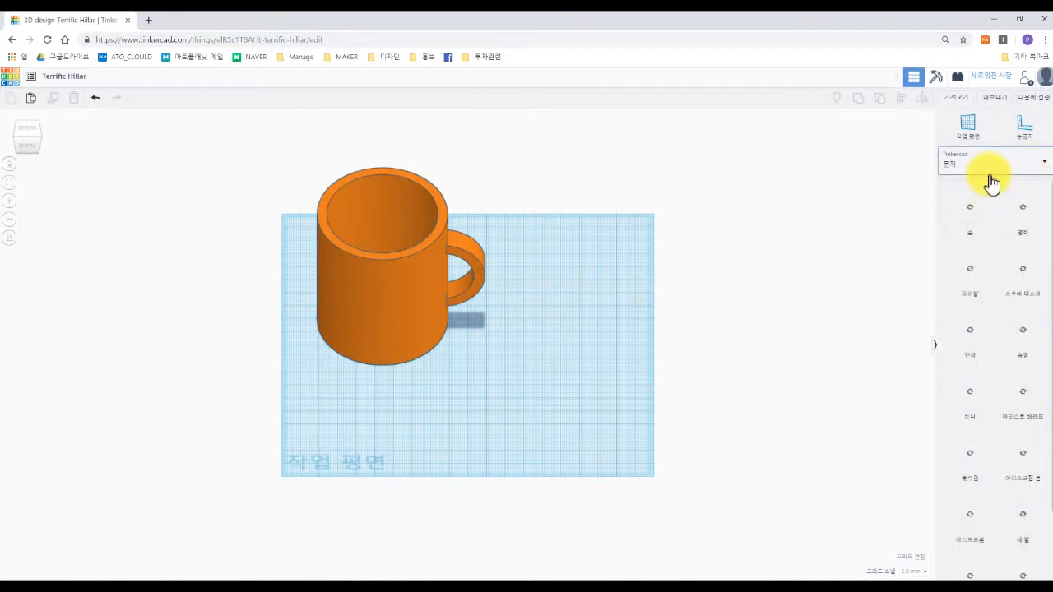
{"action": "left_click", "coordinate": [1032, 171]}
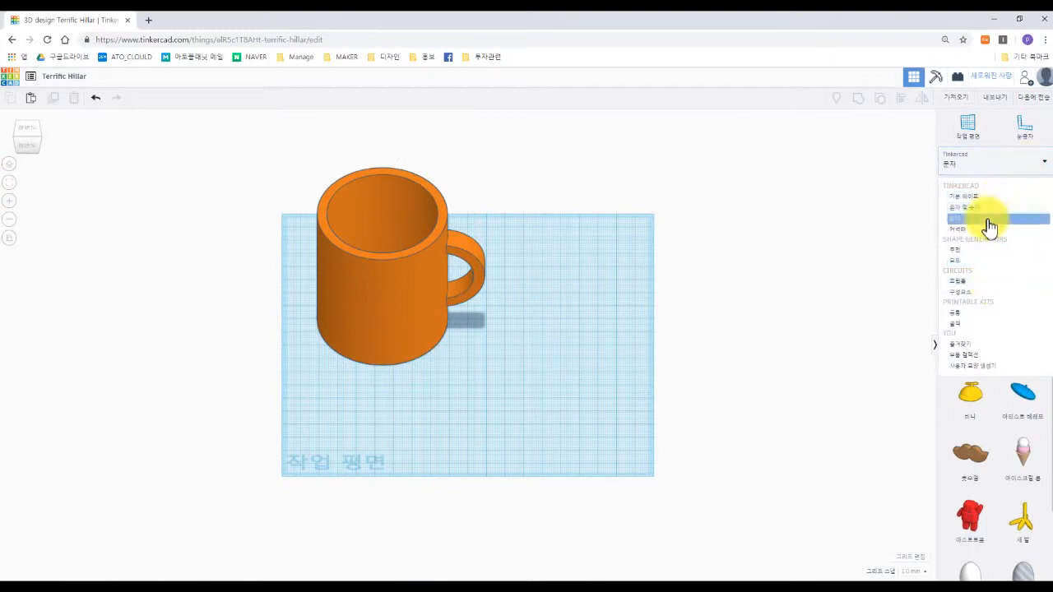
{"action": "left_click", "coordinate": [988, 209]}
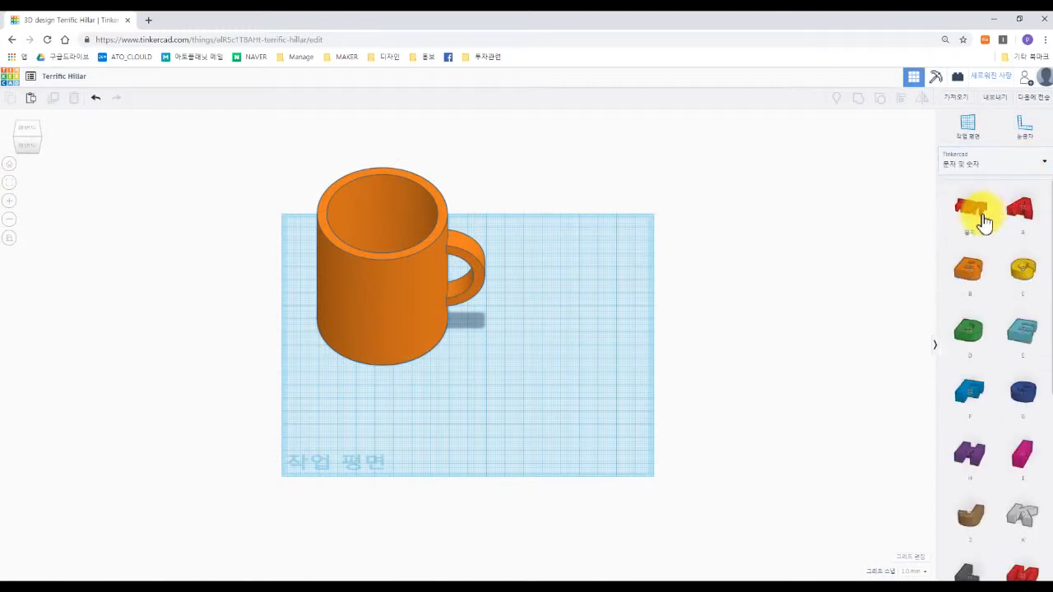
{"action": "scroll", "coordinate": [1042, 247], "scroll_direction": "down", "scroll_amount": 2}
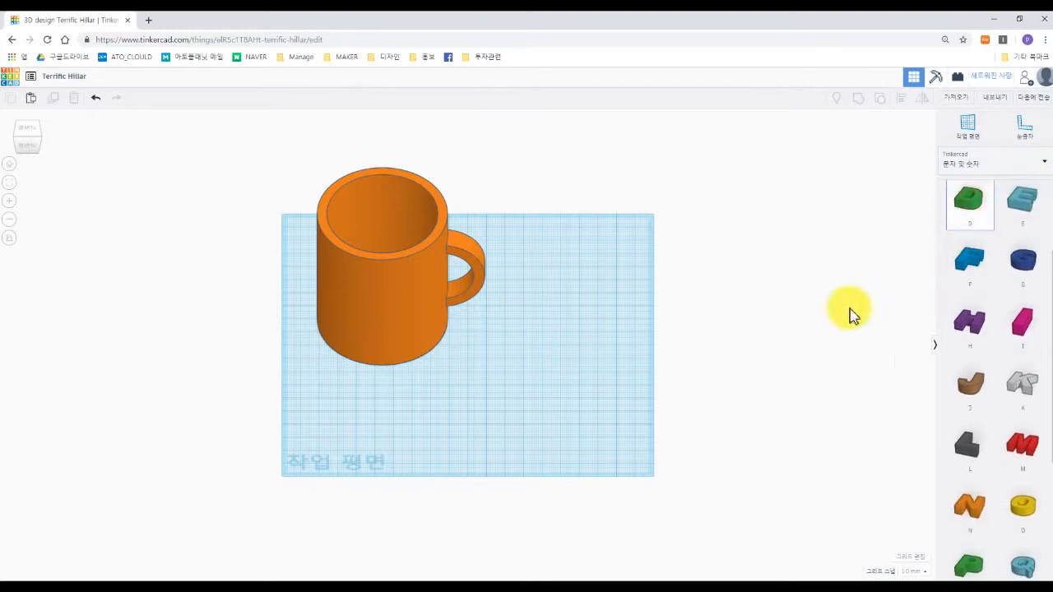
{"action": "left_click", "coordinate": [553, 367]}
{"action": "left_click_drag", "start_coordinate": [564, 353], "coordinate": [680, 406], "text": "shift"}
{"action": "right_click_drag", "start_coordinate": [753, 425], "coordinate": [851, 383]}
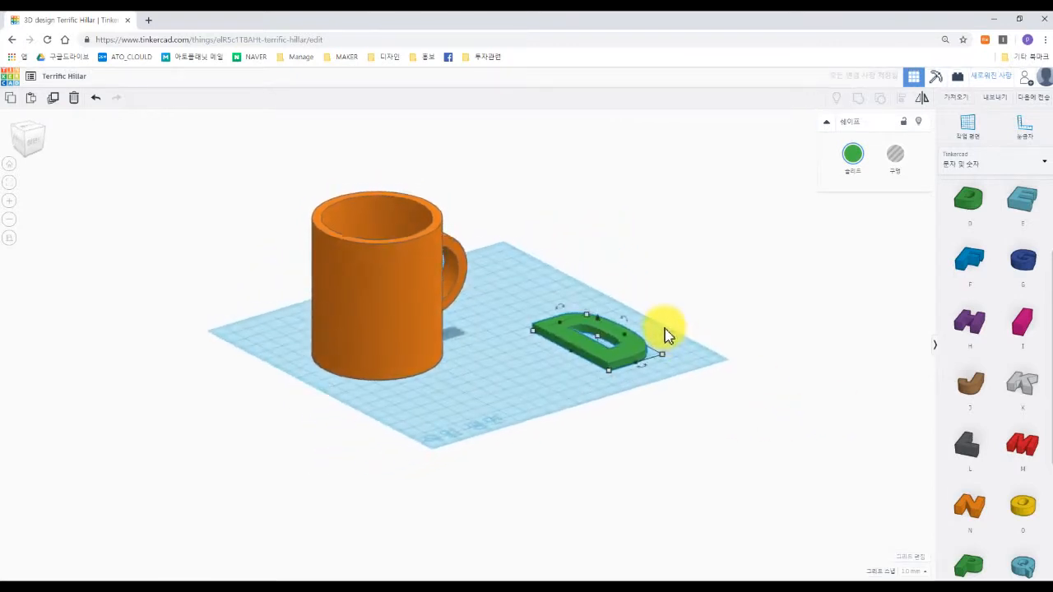
{"action": "key", "text": "ctrl+z"}
Step: Enlarge the letter D proportionally to a footprint of about 67 by 73 mm and rotate it 90° to stand upright
{"action": "left_click_drag", "start_coordinate": [564, 340], "coordinate": [688, 317], "text": "shift"}
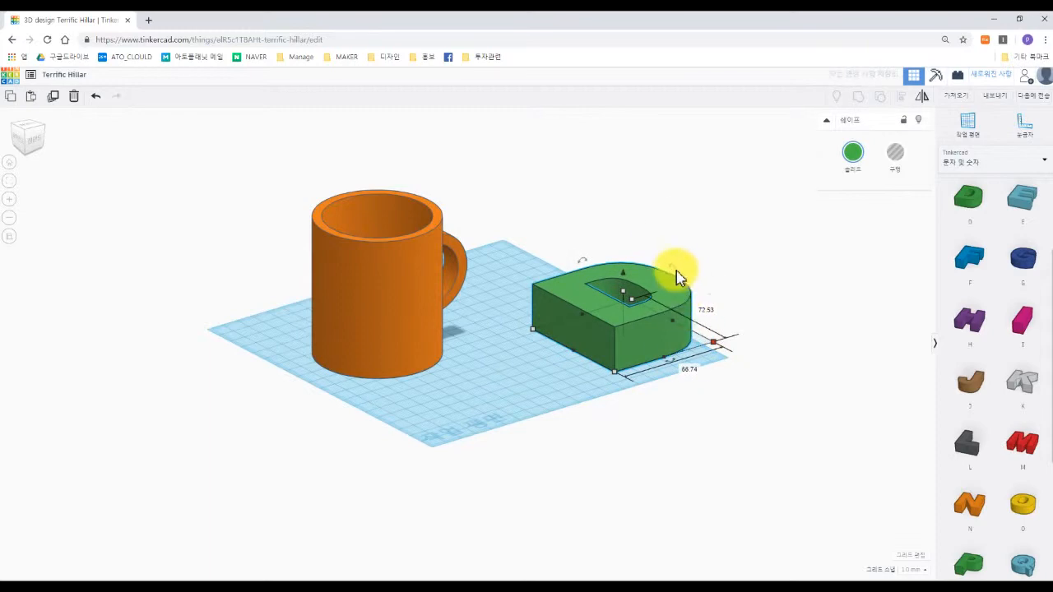
{"action": "left_click_drag", "start_coordinate": [676, 275], "coordinate": [709, 324]}
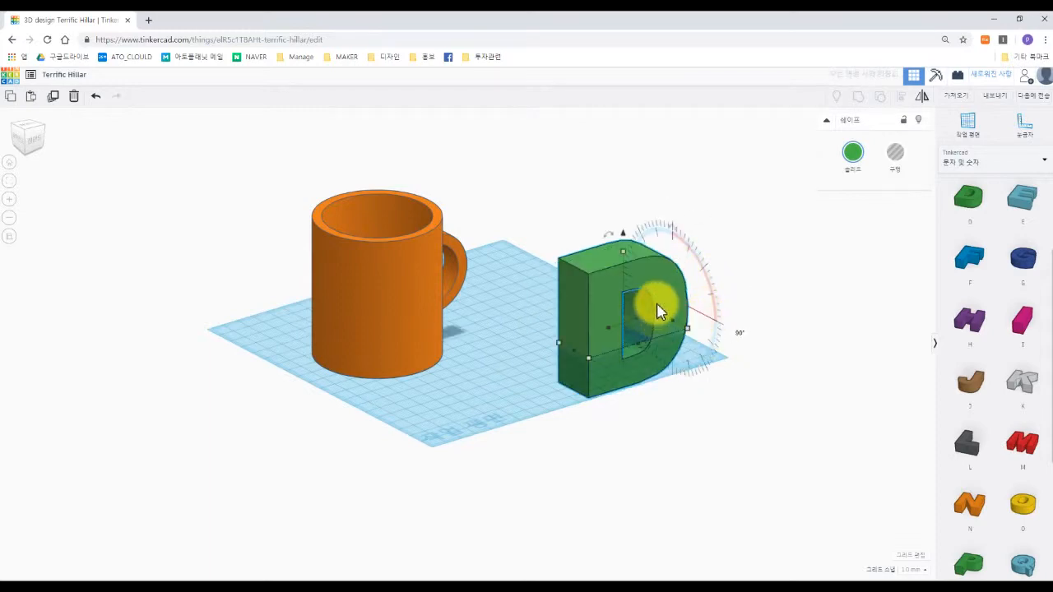
{"action": "scroll", "coordinate": [766, 260], "scroll_direction": "up", "scroll_amount": 5}
{"action": "right_click_drag", "start_coordinate": [705, 322], "coordinate": [780, 265]}
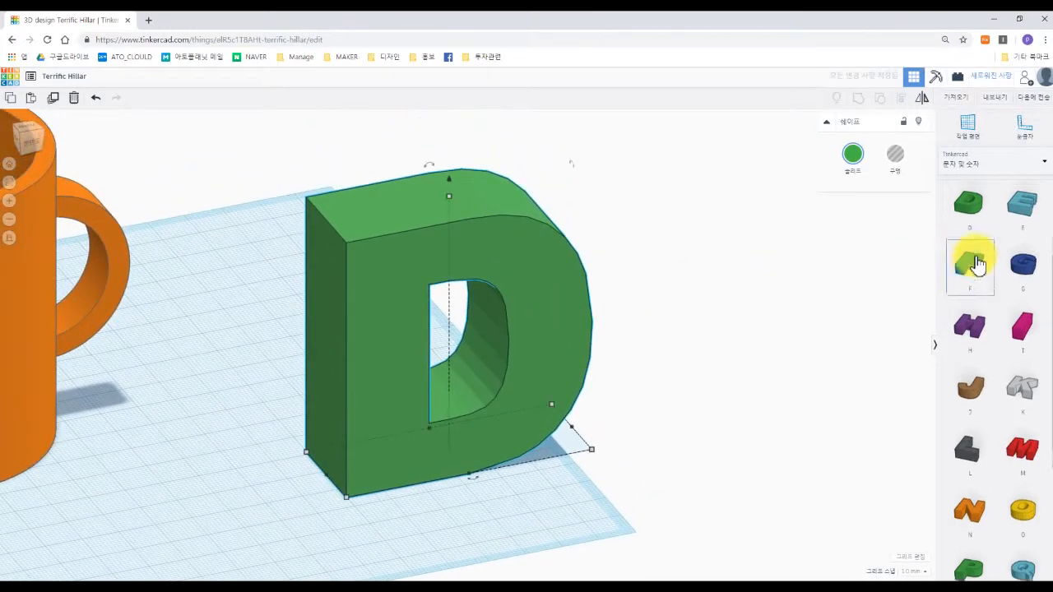
Step: Place a box hole from the basic shapes at the letter D and move the letter clear of it
{"action": "left_click", "coordinate": [992, 163]}
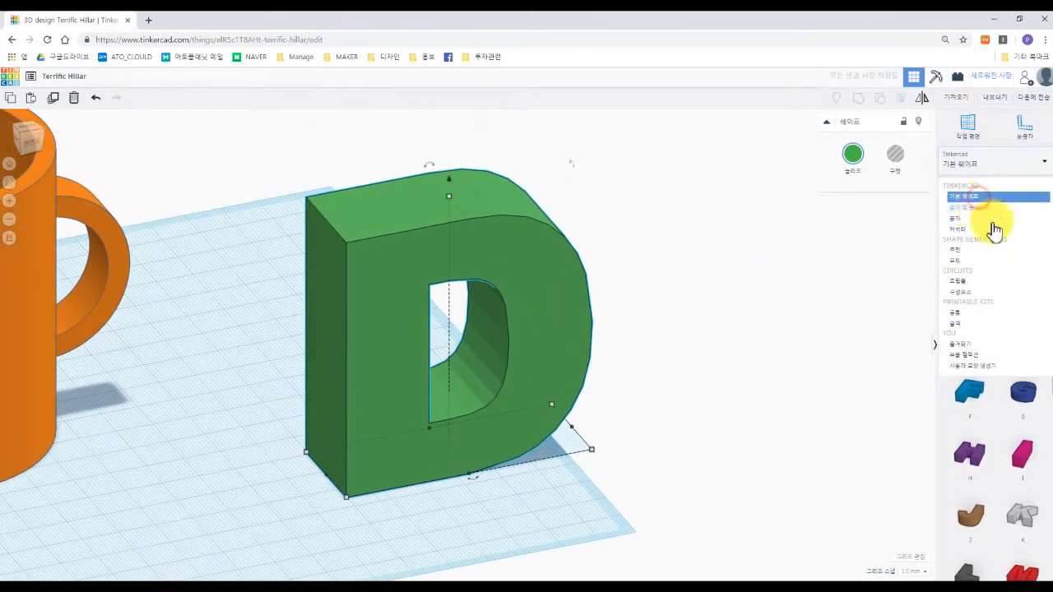
{"action": "left_click", "coordinate": [978, 197]}
{"action": "left_click_drag", "start_coordinate": [968, 227], "coordinate": [575, 390]}
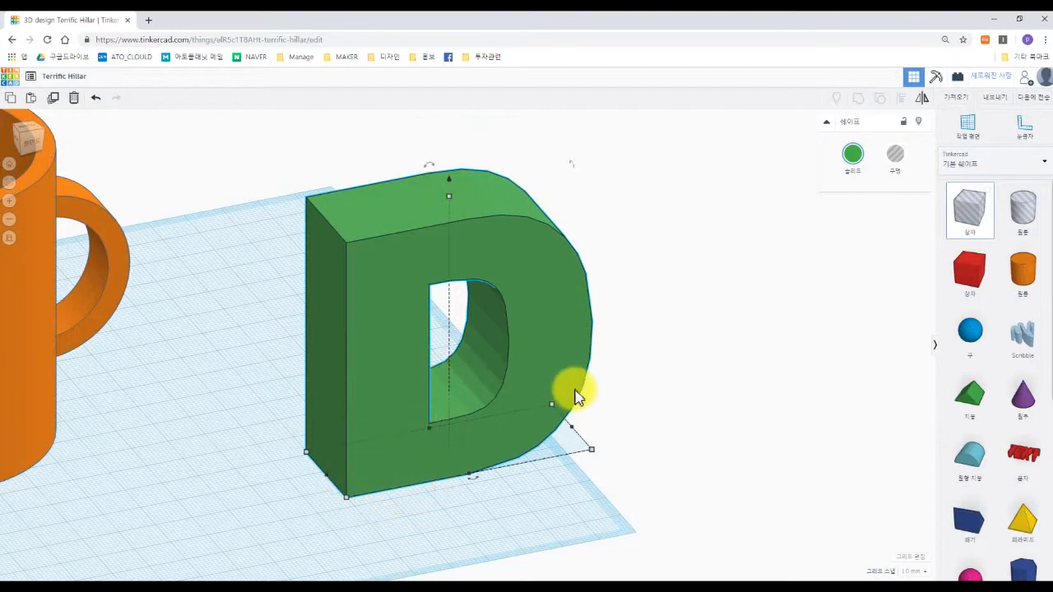
{"action": "right_click_drag", "start_coordinate": [575, 395], "coordinate": [504, 451]}
{"action": "left_click_drag", "start_coordinate": [482, 345], "coordinate": [665, 332]}
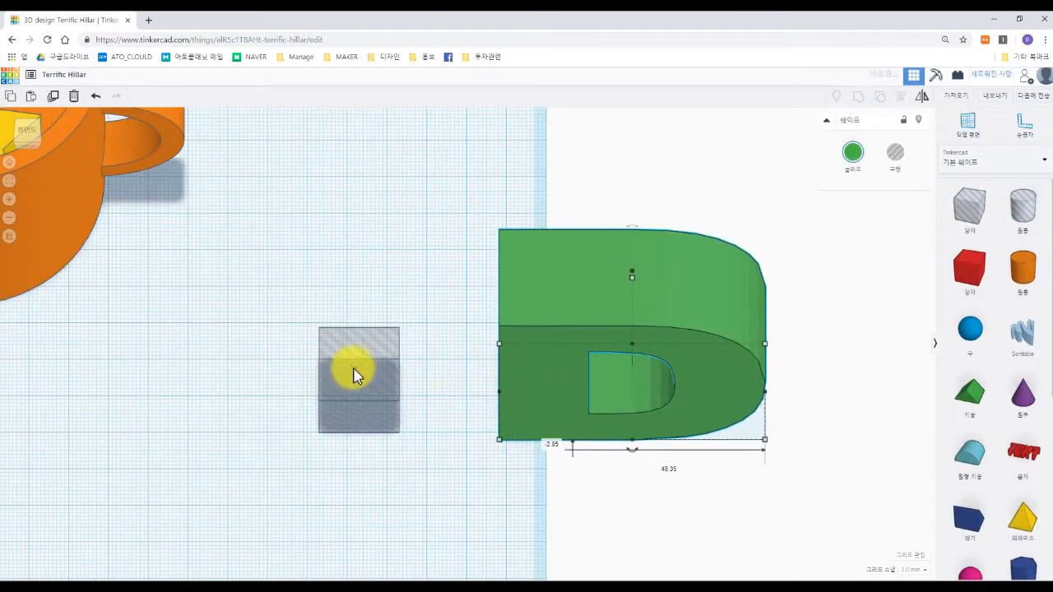
Step: Stretch the box hole upward and move the letter D so the box sits inside its straight stem
{"action": "left_click", "coordinate": [357, 368]}
{"action": "left_click_drag", "start_coordinate": [359, 372], "coordinate": [371, 194]}
{"action": "left_click", "coordinate": [814, 298]}
{"action": "left_click_drag", "start_coordinate": [862, 442], "coordinate": [548, 313]}
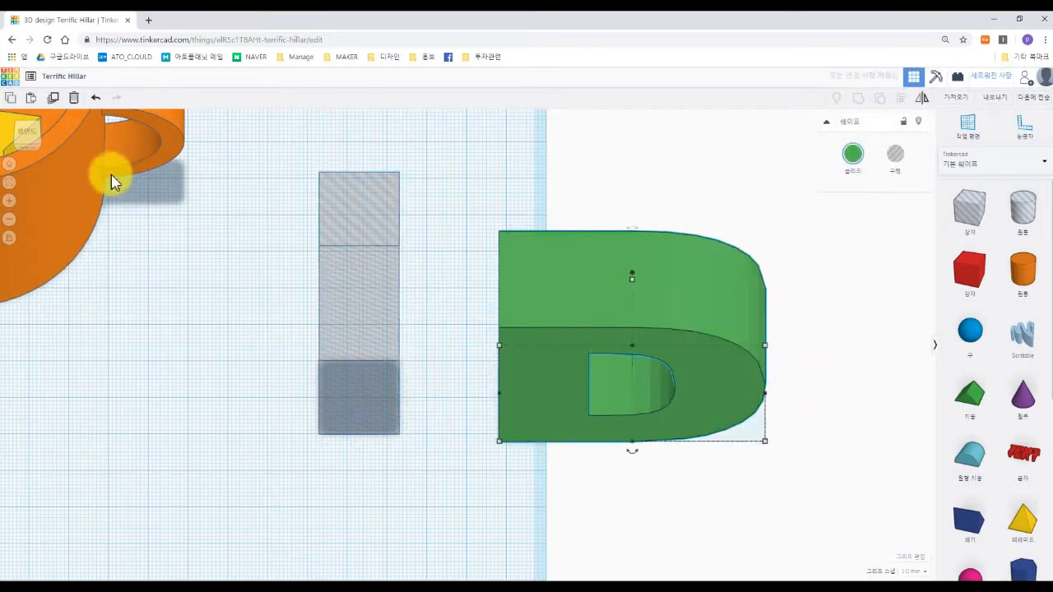
{"action": "left_click", "coordinate": [23, 144]}
{"action": "left_click_drag", "start_coordinate": [495, 349], "coordinate": [341, 358]}
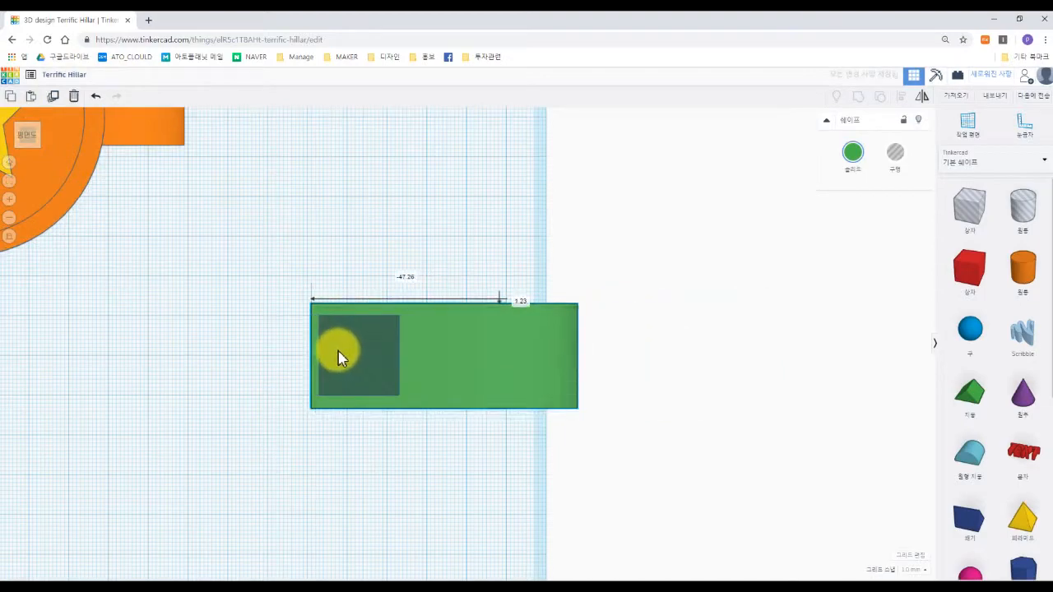
Step: Try cutting the box hole out of the letter D by grouping them, and undo the grouping
{"action": "right_click_drag", "start_coordinate": [548, 447], "coordinate": [505, 421]}
{"action": "left_click_drag", "start_coordinate": [505, 422], "coordinate": [555, 423]}
{"action": "left_click_drag", "start_coordinate": [650, 456], "coordinate": [263, 234]}
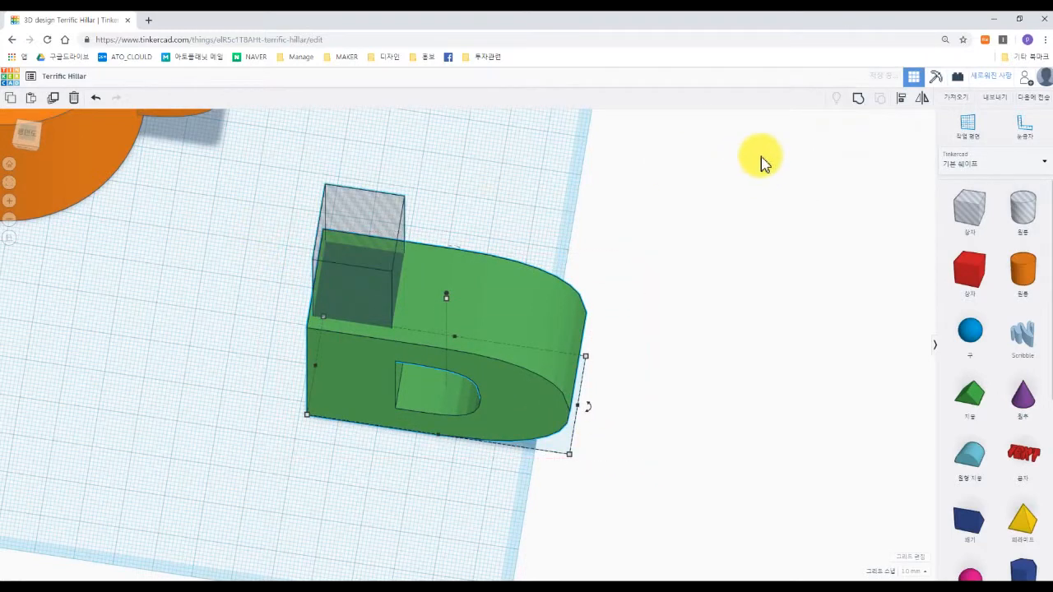
{"action": "left_click", "coordinate": [862, 100]}
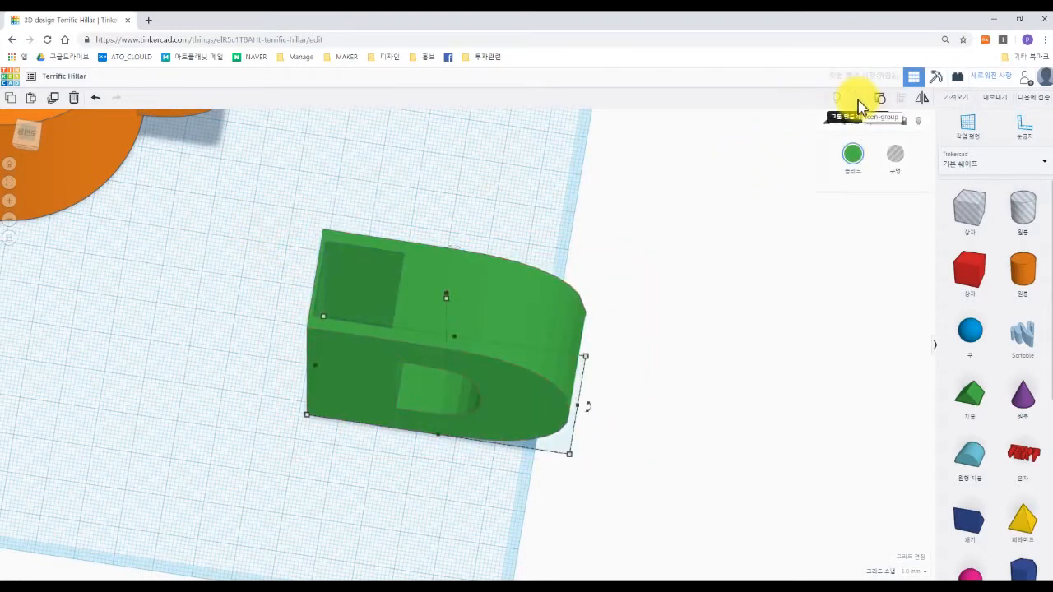
{"action": "right_click_drag", "start_coordinate": [630, 315], "coordinate": [585, 280]}
{"action": "key", "text": "ctrl+z"}
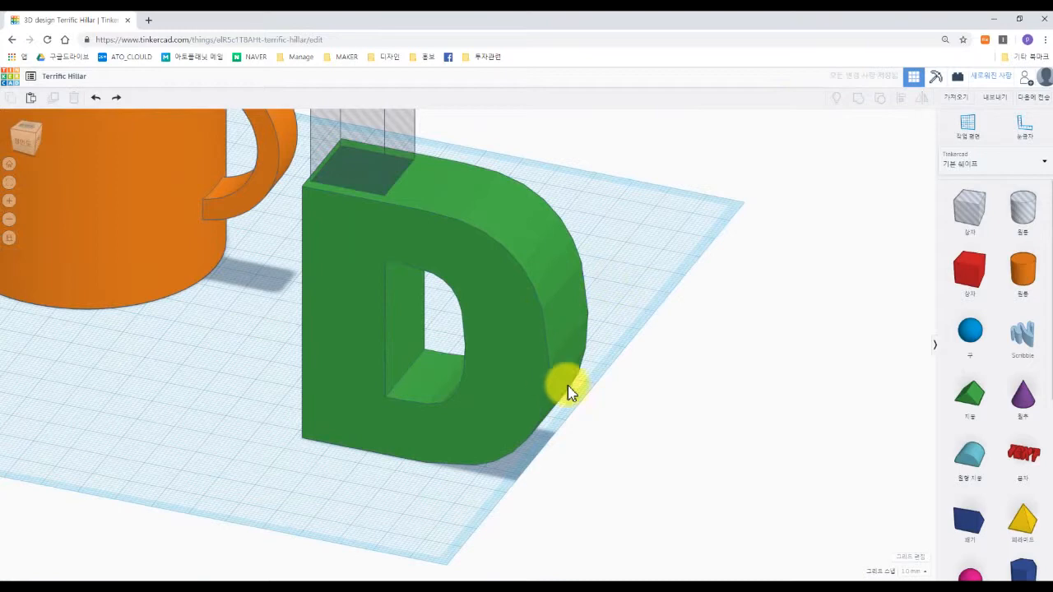
Step: Raise the box hole 4 mm and group it with the letter D to cut a pocket in the stem
{"action": "scroll", "coordinate": [527, 296], "scroll_direction": "up", "scroll_amount": 3}
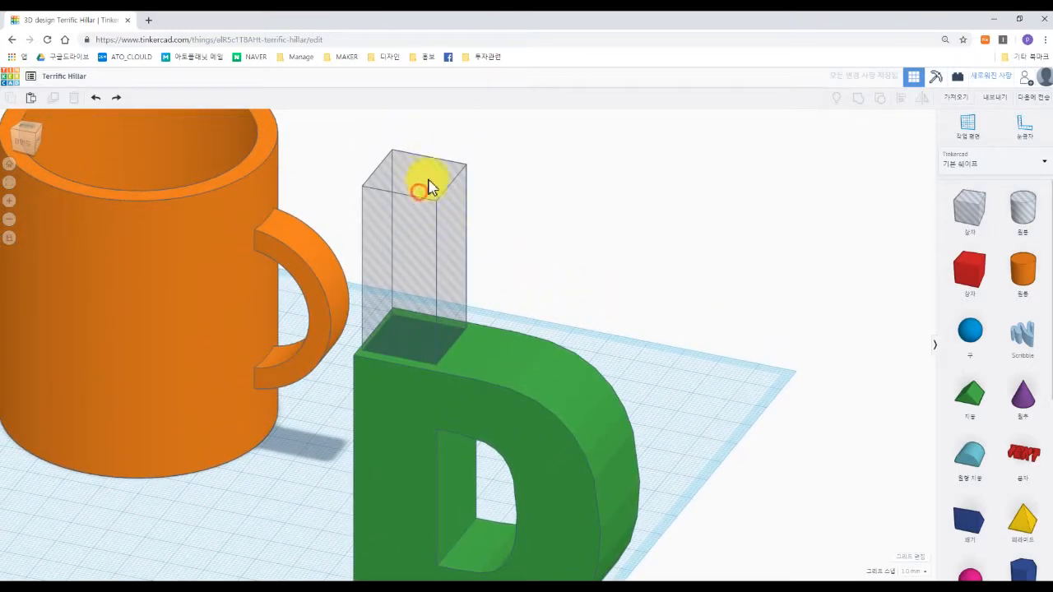
{"action": "left_click", "coordinate": [427, 177]}
{"action": "left_click_drag", "start_coordinate": [415, 164], "coordinate": [419, 141]}
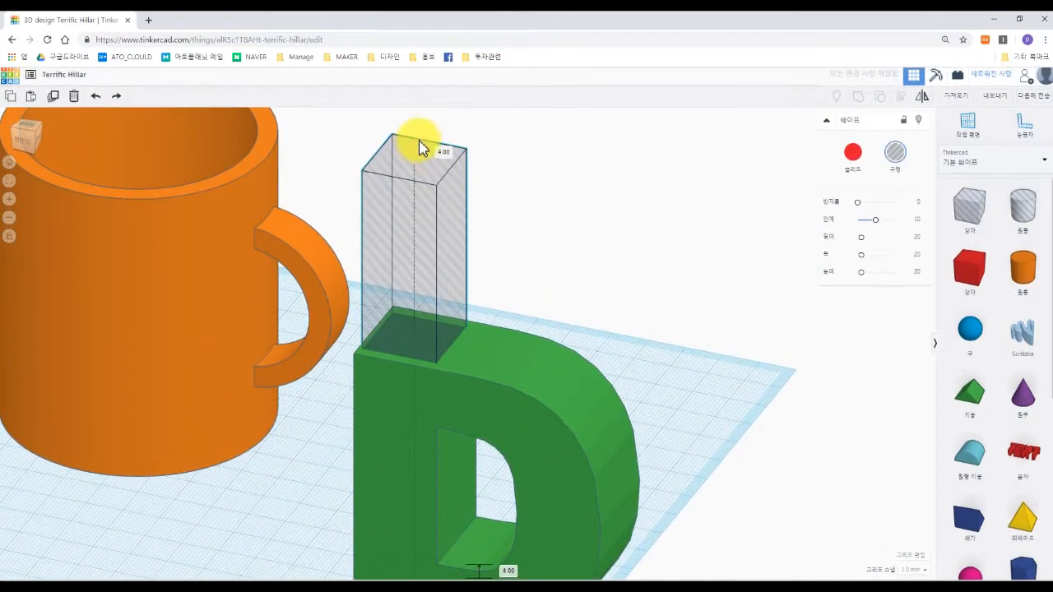
{"action": "left_click_drag", "start_coordinate": [694, 445], "coordinate": [389, 283]}
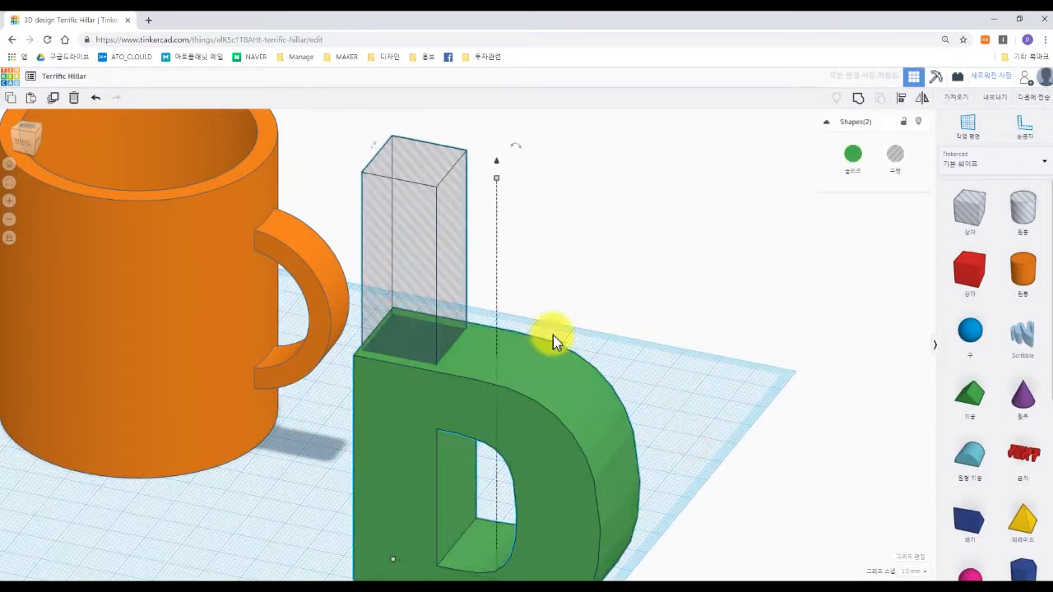
{"action": "key", "text": "f"}
{"action": "left_click", "coordinate": [858, 97]}
Step: Move the hollowed letter D fully onto the workplane beside the mug's handle and return to the home view
{"action": "right_click_drag", "start_coordinate": [564, 290], "coordinate": [513, 373]}
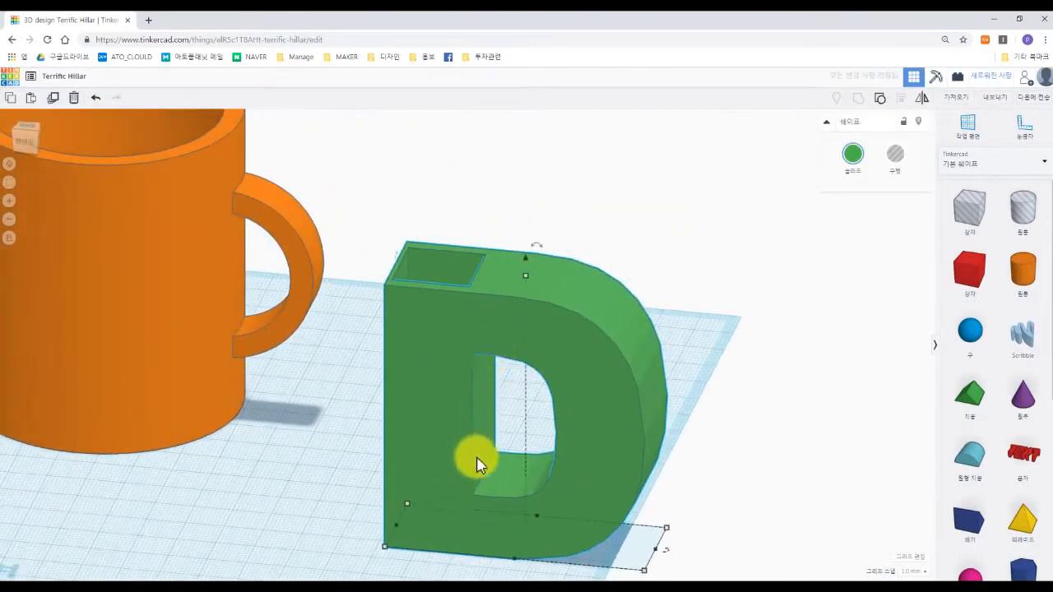
{"action": "right_click_drag", "start_coordinate": [485, 313], "coordinate": [409, 329]}
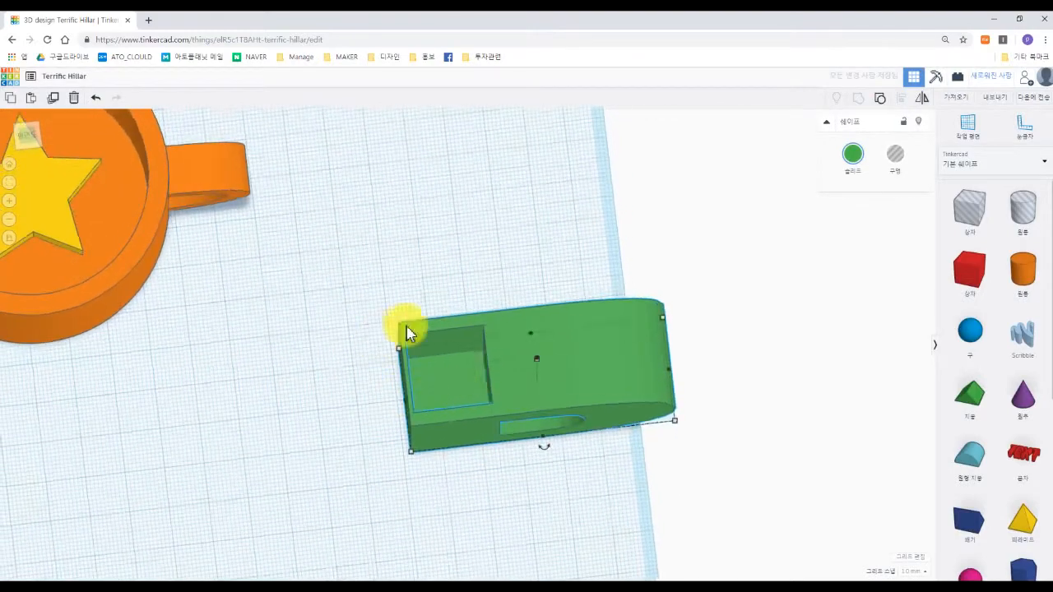
{"action": "left_click_drag", "start_coordinate": [581, 384], "coordinate": [503, 209]}
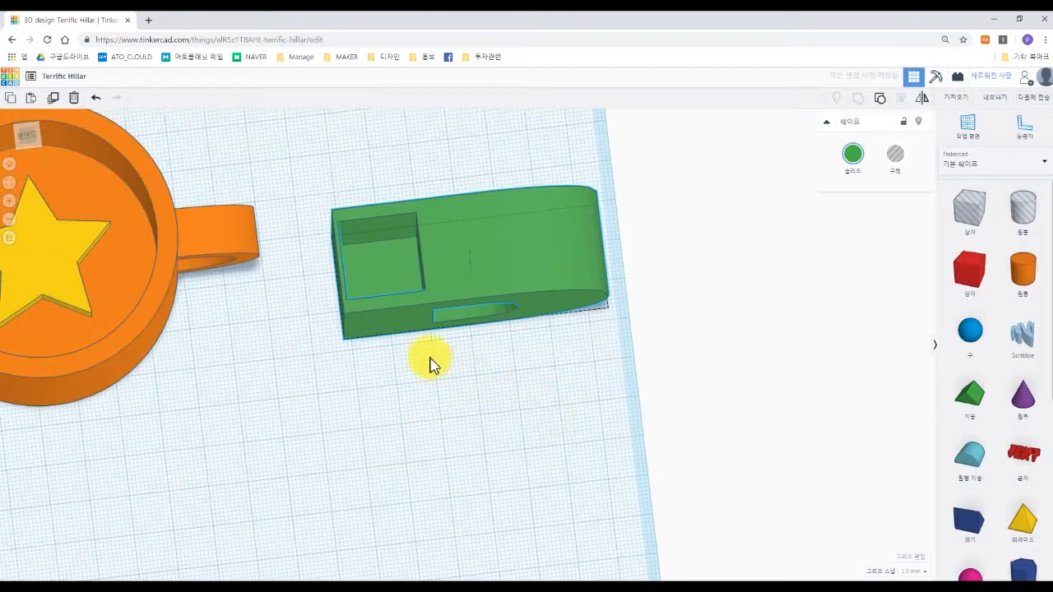
{"action": "left_click", "coordinate": [9, 165]}
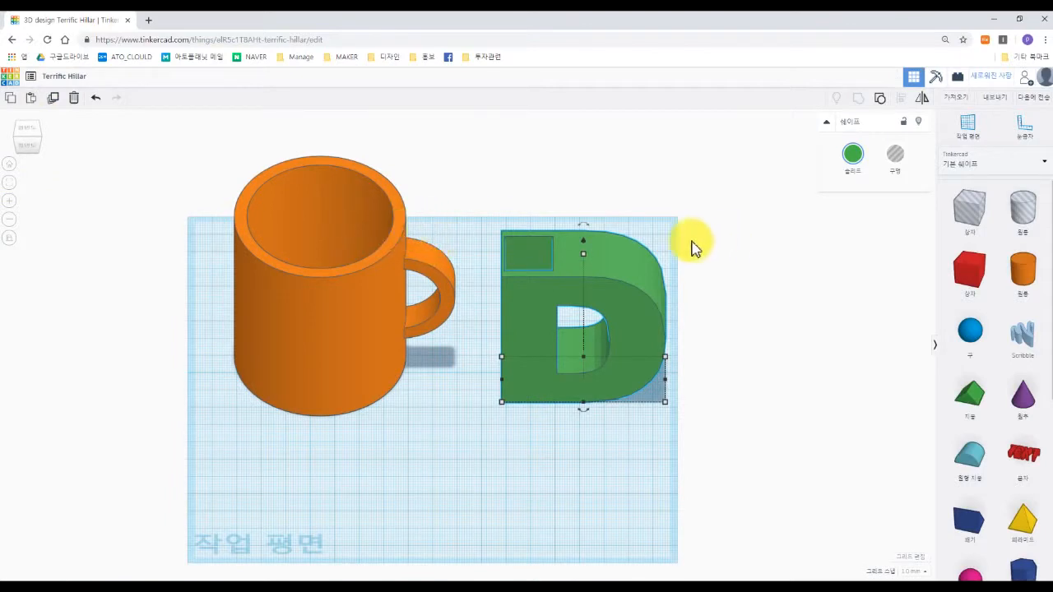
{"action": "scroll", "coordinate": [1016, 357], "scroll_direction": "down", "scroll_amount": 4}
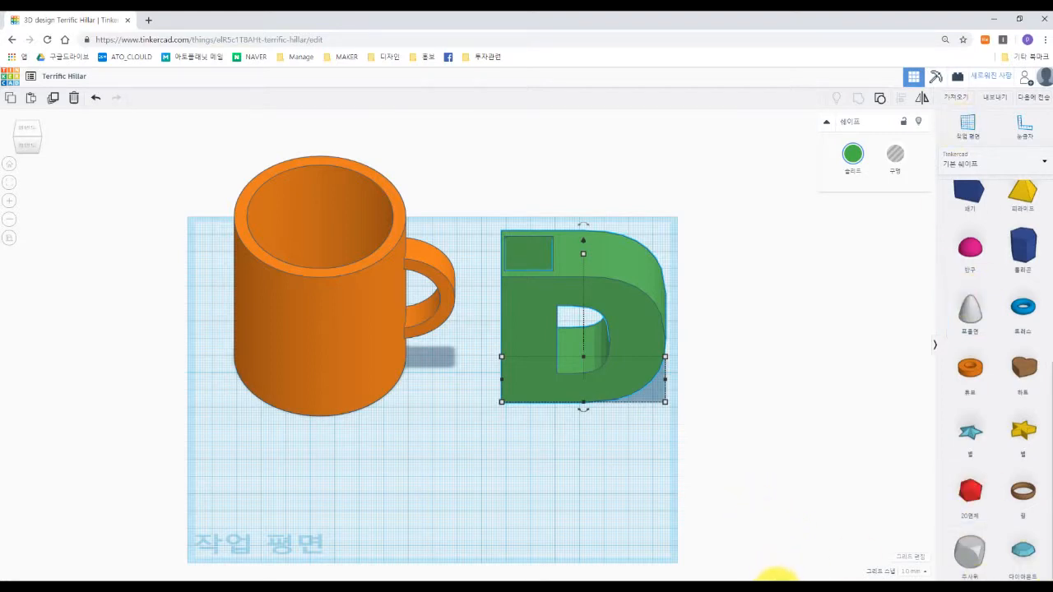
{"action": "mouse_move", "coordinate": [771, 579]}
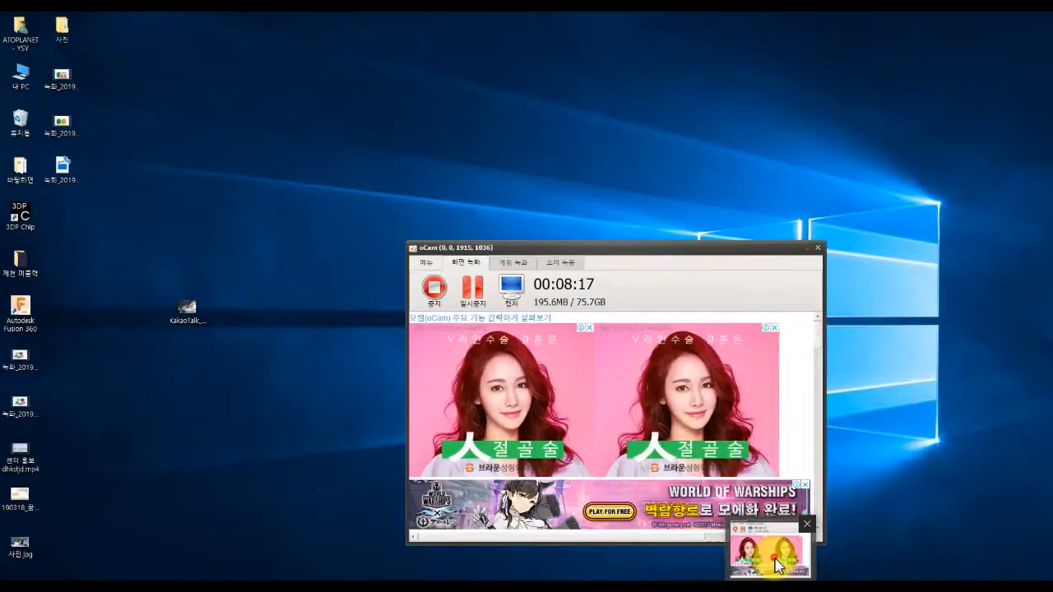
{"action": "left_click", "coordinate": [770, 552]}
{"action": "left_click", "coordinate": [433, 288]}
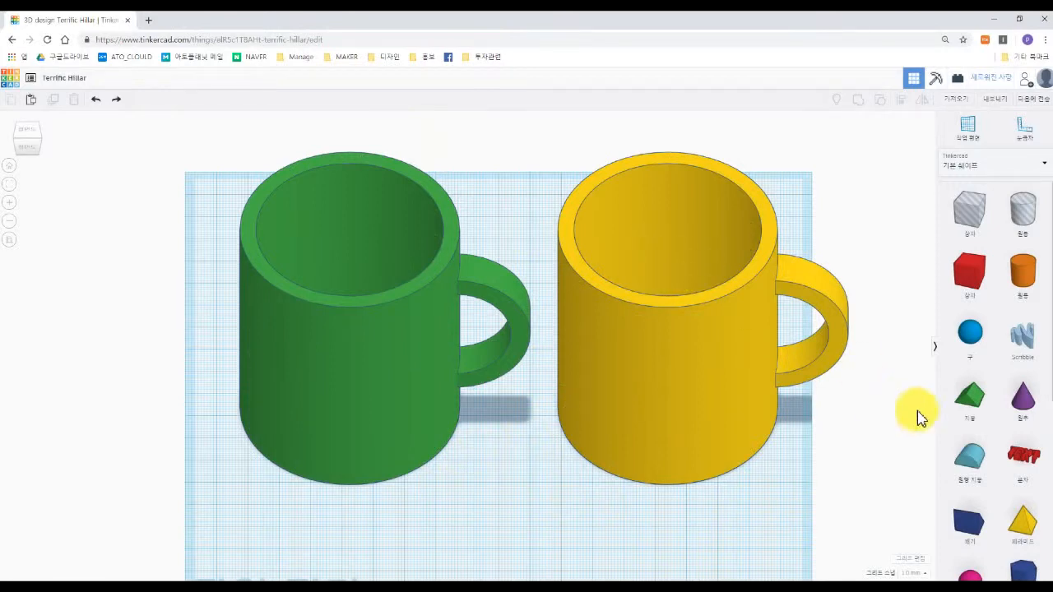
Step: Move the green and yellow mugs together toward the back of the workplane
{"action": "left_click", "coordinate": [358, 303]}
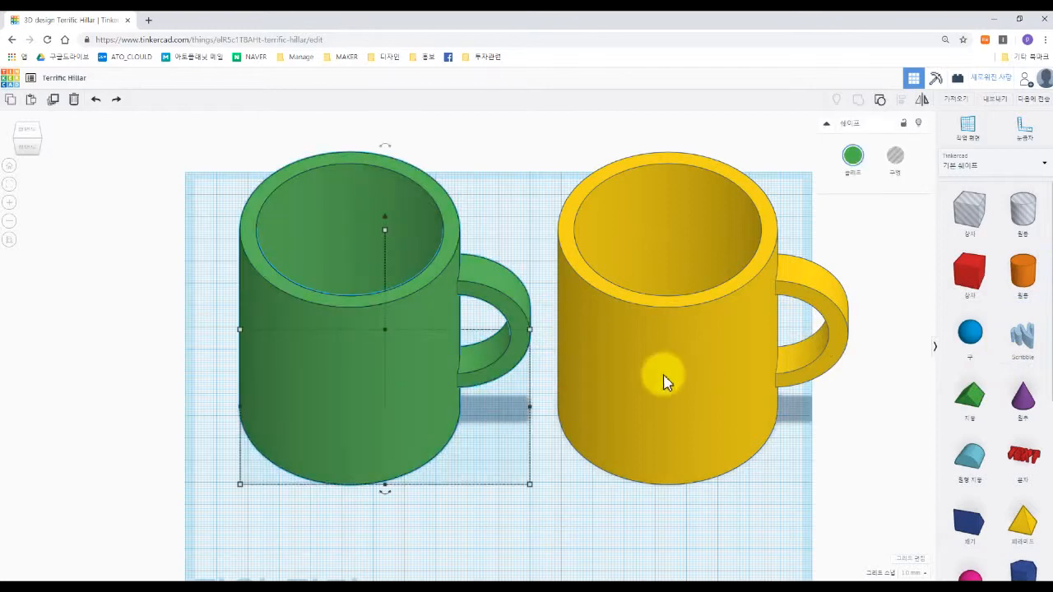
{"action": "left_click", "coordinate": [664, 372], "text": "shift"}
{"action": "left_click_drag", "start_coordinate": [699, 486], "coordinate": [671, 399]}
{"action": "left_click", "coordinate": [674, 482]}
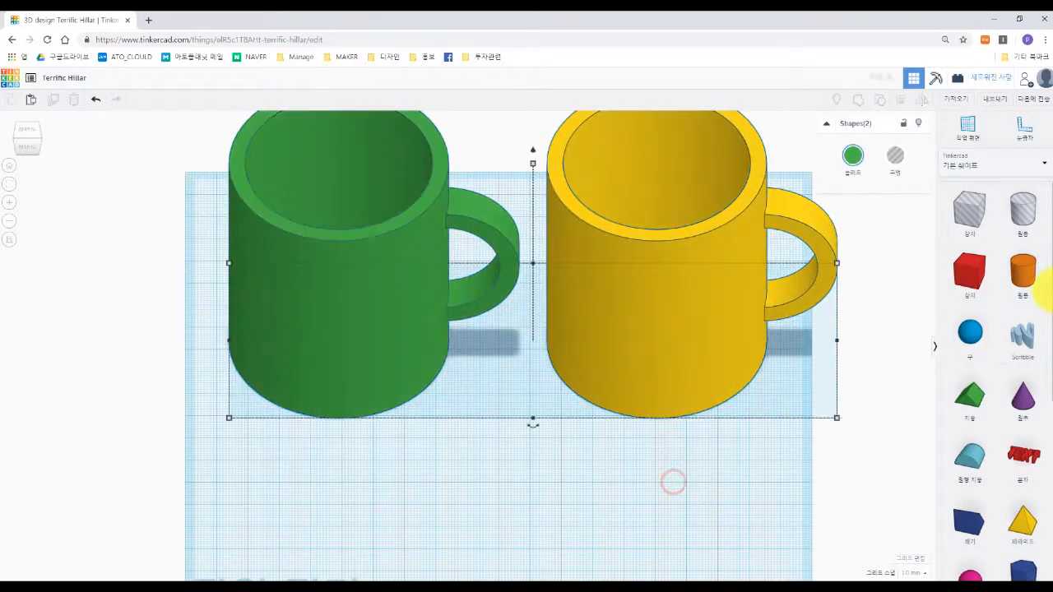
Step: Place a solid cylinder, a cylinder hole, a tube and a box hole in a row in front of the mugs
{"action": "left_click_drag", "start_coordinate": [1018, 275], "coordinate": [309, 513]}
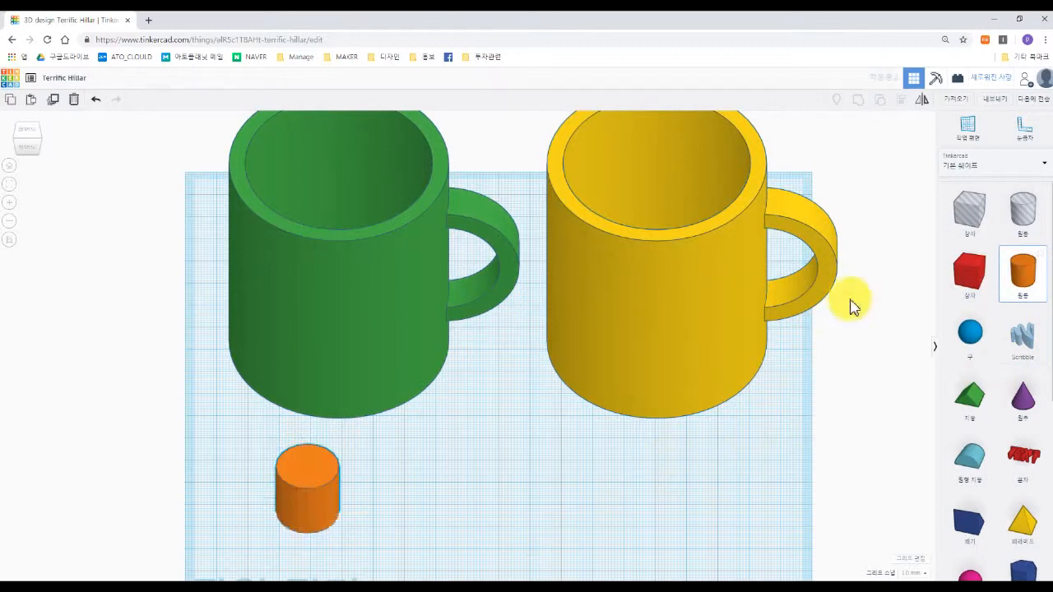
{"action": "left_click_drag", "start_coordinate": [1021, 213], "coordinate": [403, 511]}
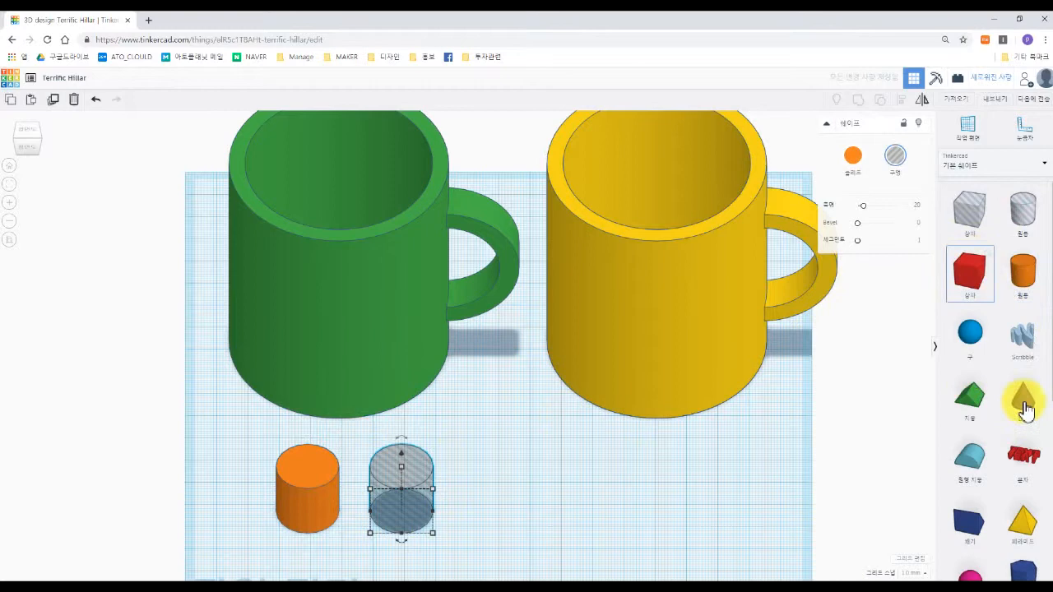
{"action": "scroll", "coordinate": [1020, 465], "scroll_direction": "down", "scroll_amount": 2}
{"action": "scroll", "coordinate": [1020, 465], "scroll_direction": "down", "scroll_amount": 1}
{"action": "left_click_drag", "start_coordinate": [969, 535], "coordinate": [512, 520]}
{"action": "scroll", "coordinate": [1025, 332], "scroll_direction": "up", "scroll_amount": 3}
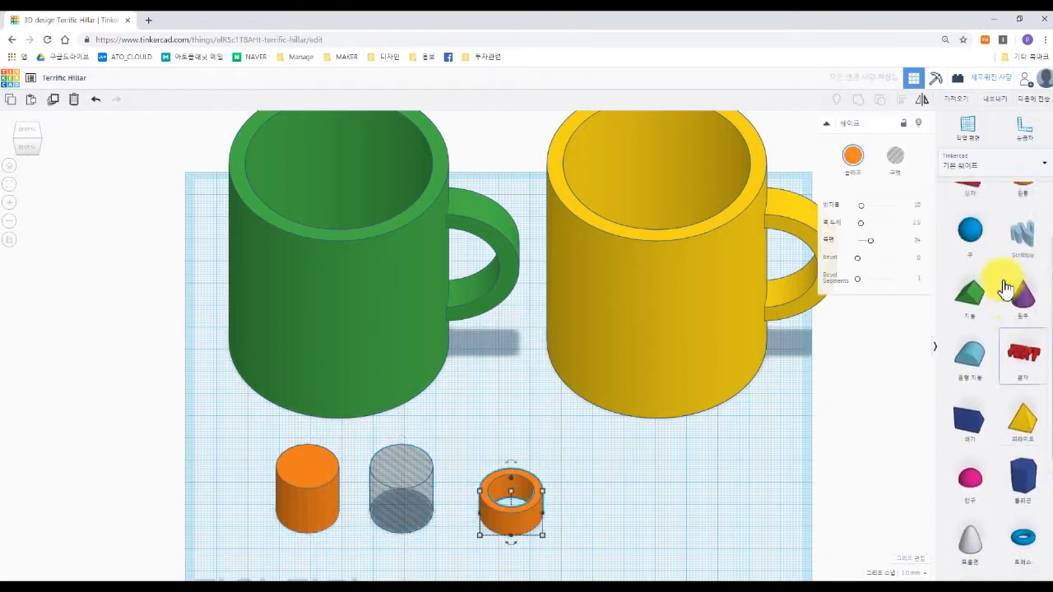
{"action": "left_click_drag", "start_coordinate": [954, 218], "coordinate": [581, 537]}
{"action": "left_click_drag", "start_coordinate": [683, 536], "coordinate": [241, 436]}
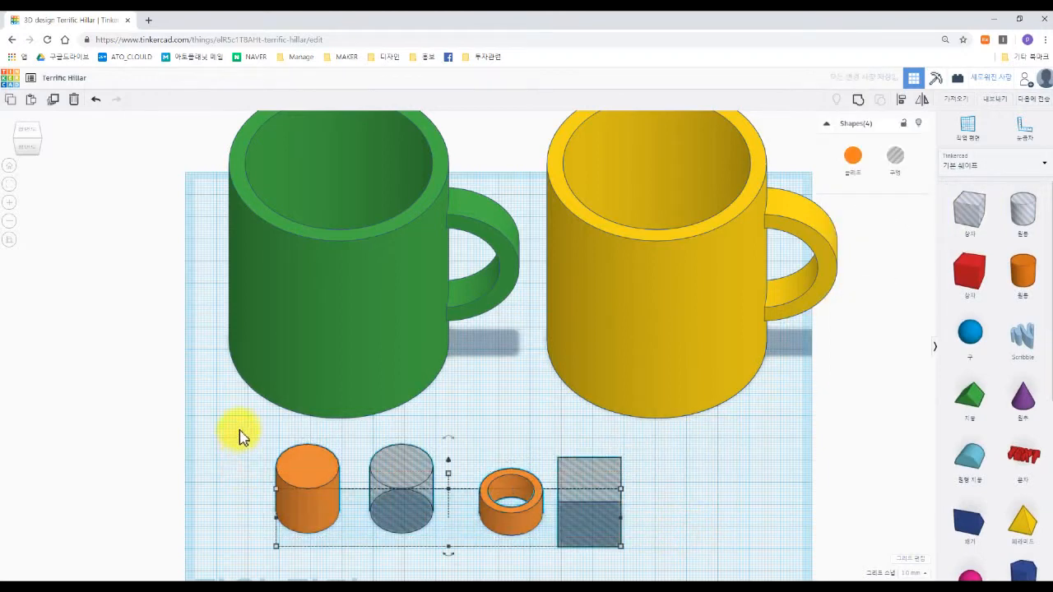
Step: Delete the green and yellow mugs from the workplane
{"action": "left_click", "coordinate": [820, 429]}
{"action": "left_click_drag", "start_coordinate": [828, 382], "coordinate": [354, 304]}
{"action": "key", "text": "Delete"}
Step: Move the row of four basic shapes together to the middle of the workplane
{"action": "left_click_drag", "start_coordinate": [673, 520], "coordinate": [151, 432]}
{"action": "left_click_drag", "start_coordinate": [312, 494], "coordinate": [399, 359]}
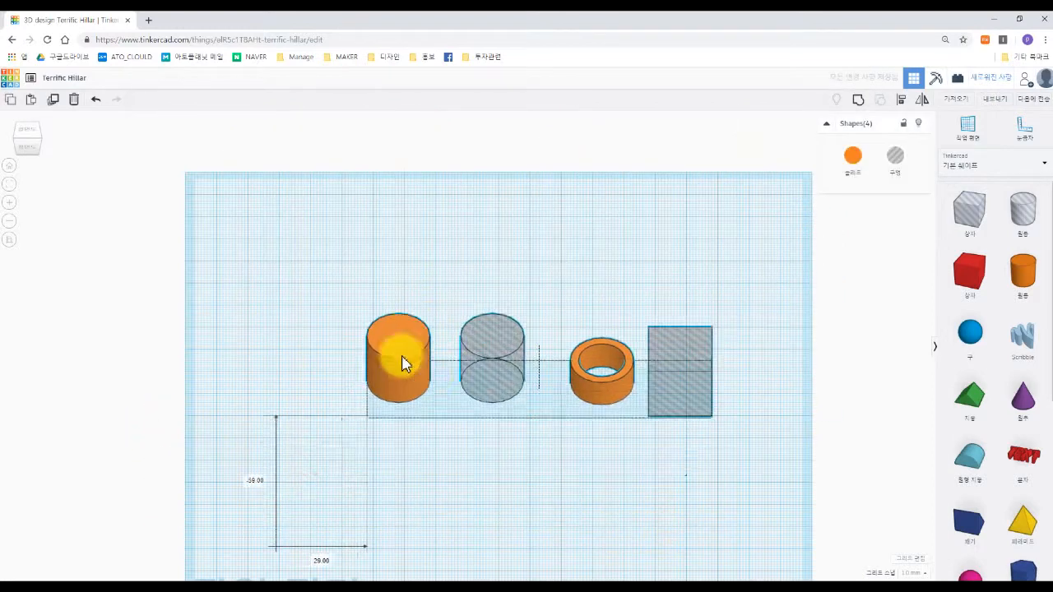
{"action": "left_click", "coordinate": [556, 437]}
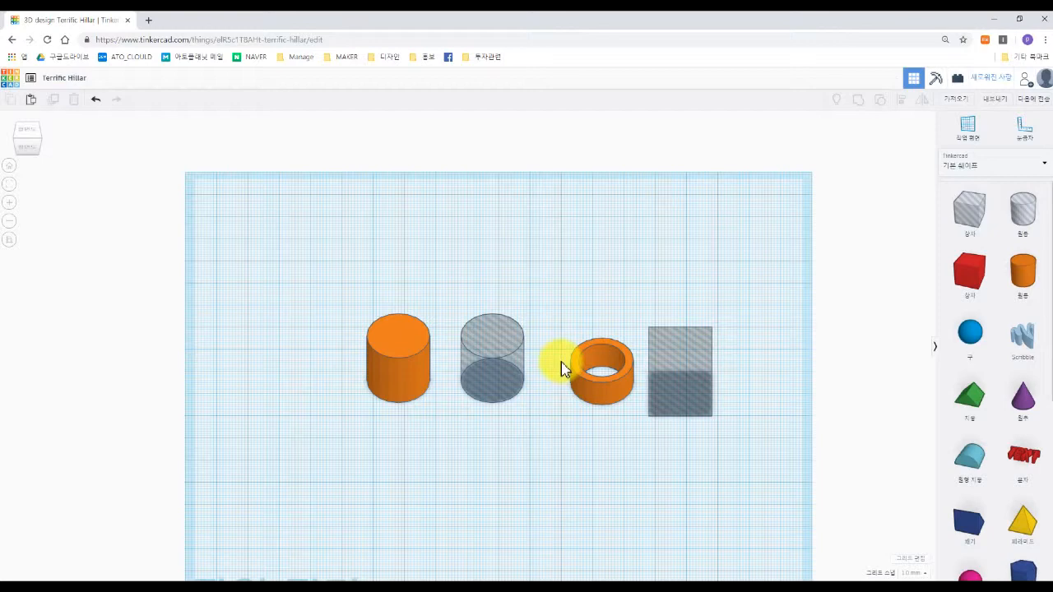
Step: Size the solid cylinder to 70 by 70 mm and 80 mm high, and move it toward the workplane's back left corner
{"action": "left_click", "coordinate": [415, 372]}
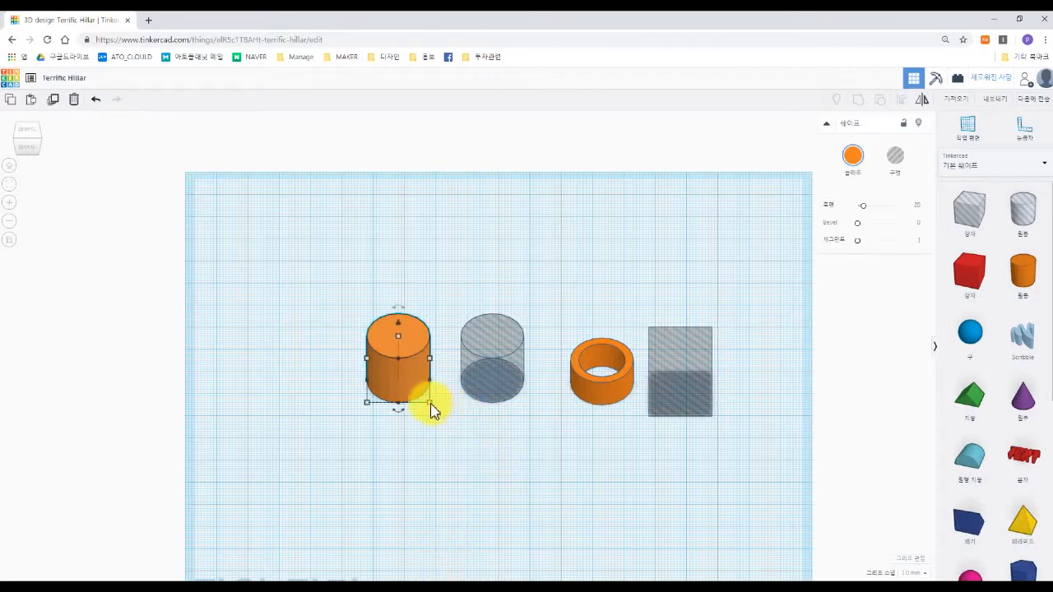
{"action": "left_click", "coordinate": [431, 403]}
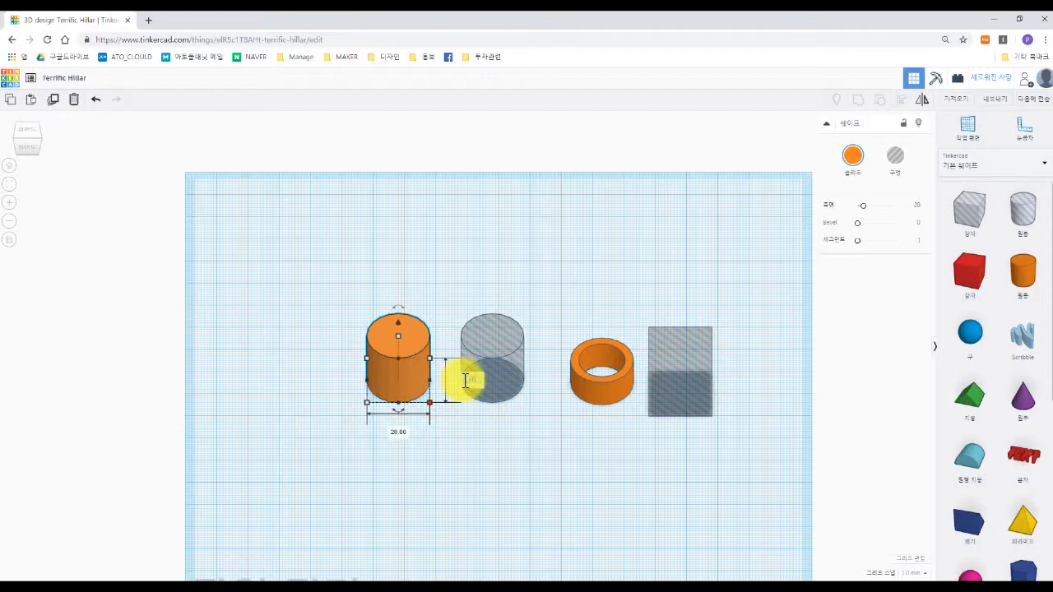
{"action": "type", "text": "70"}
{"action": "key", "text": "Tab"}
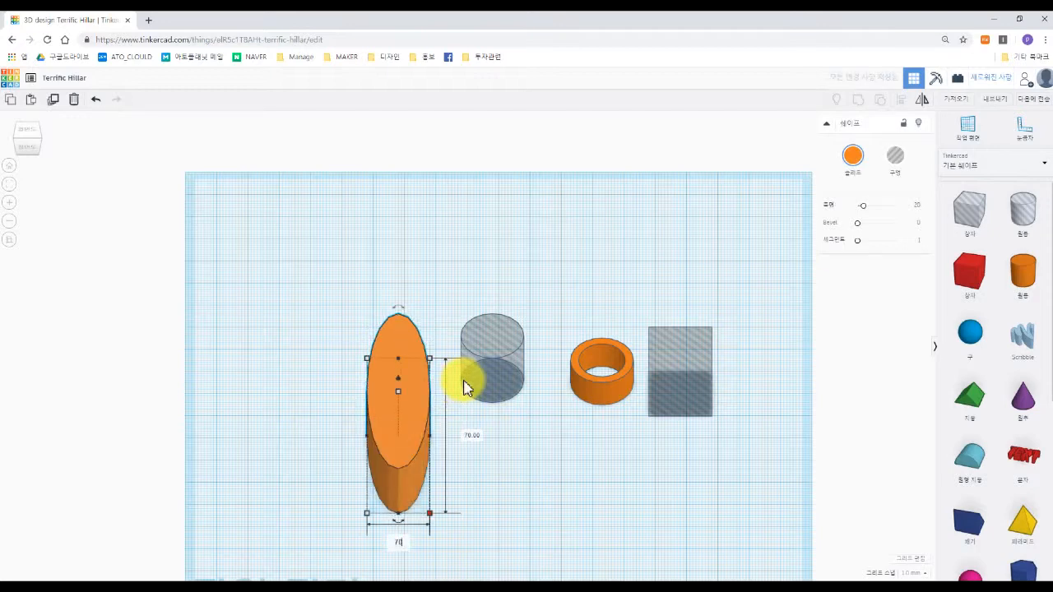
{"action": "key", "text": "Return"}
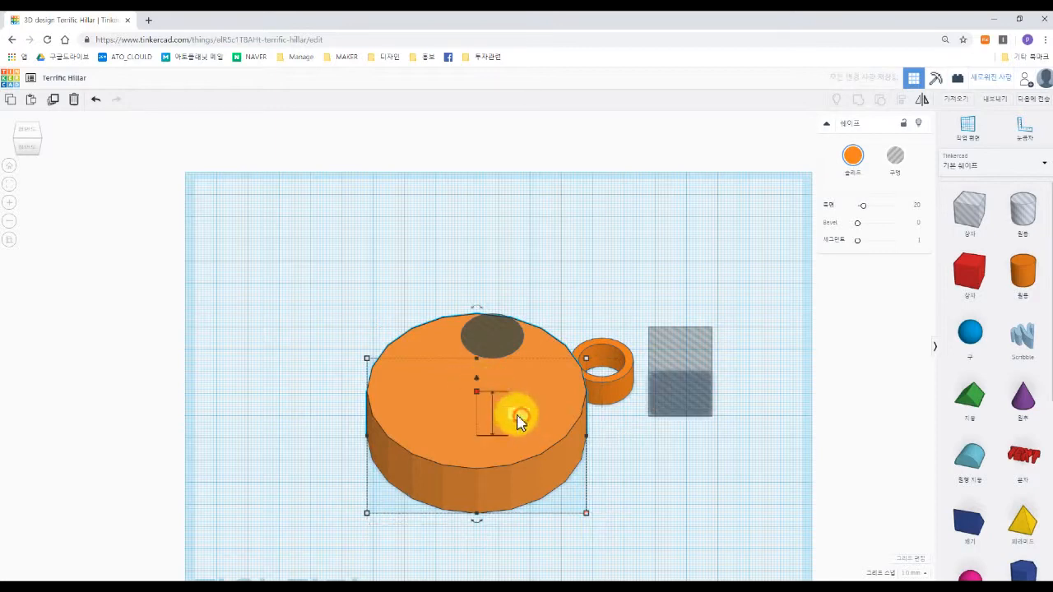
{"action": "type", "text": "80"}
{"action": "key", "text": "Return"}
{"action": "left_click", "coordinate": [648, 499]}
{"action": "left_click_drag", "start_coordinate": [520, 434], "coordinate": [393, 421]}
Step: Set the large solid cylinder's number of sides to 64 and check its rounded outline from above
{"action": "scroll", "coordinate": [700, 475], "scroll_direction": "up", "scroll_amount": 3}
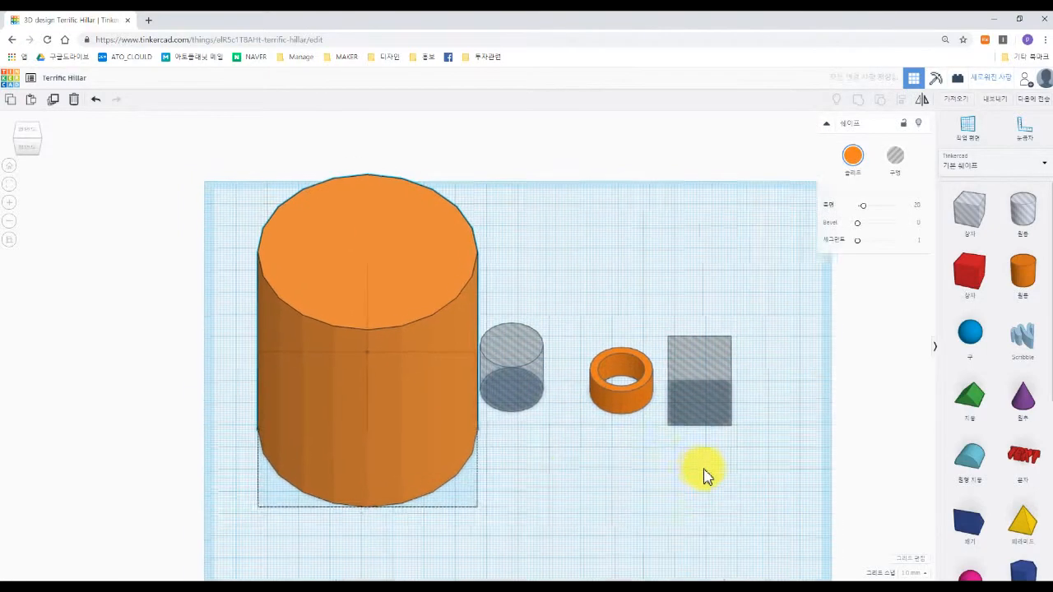
{"action": "scroll", "coordinate": [468, 280], "scroll_direction": "up", "scroll_amount": 3}
{"action": "middle_click_drag", "start_coordinate": [718, 362], "coordinate": [828, 483]}
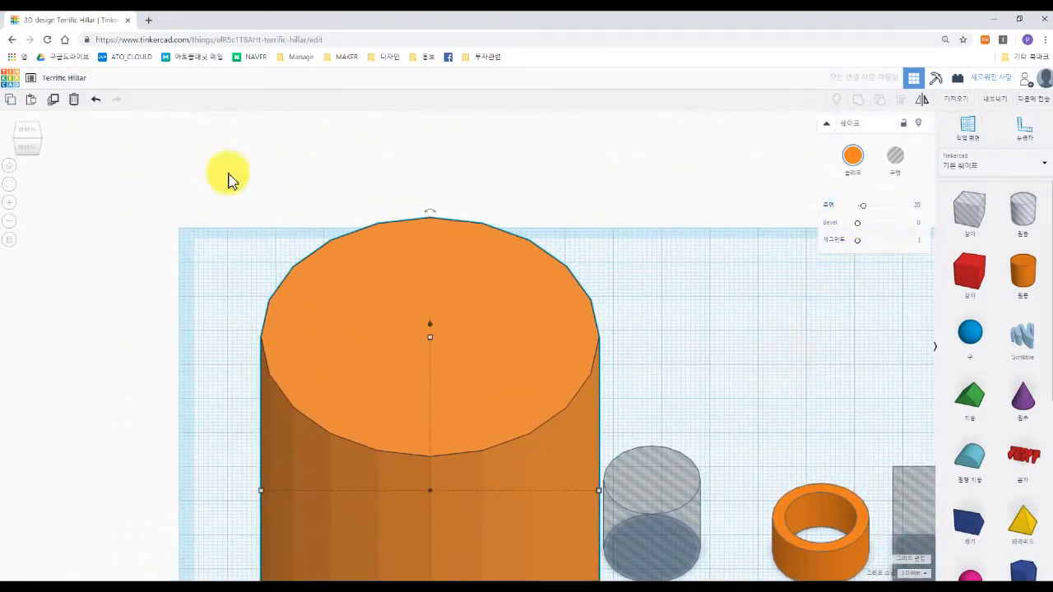
{"action": "left_click", "coordinate": [28, 135]}
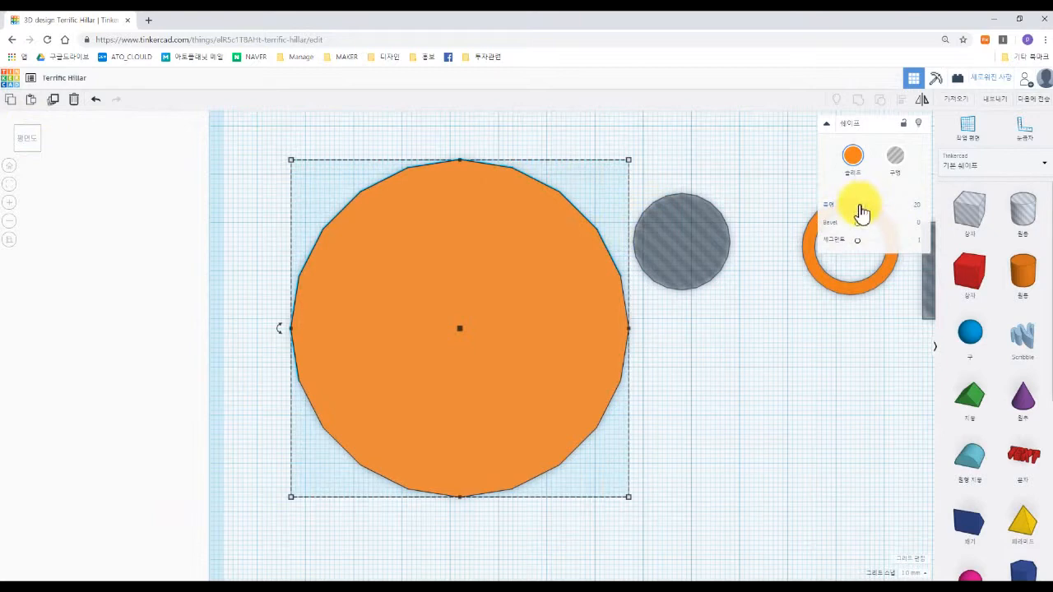
{"action": "mouse_move", "coordinate": [859, 211]}
{"action": "left_mouse_down"}
{"action": "mouse_move", "coordinate": [910, 205]}
{"action": "mouse_move", "coordinate": [855, 216]}
{"action": "left_mouse_up"}
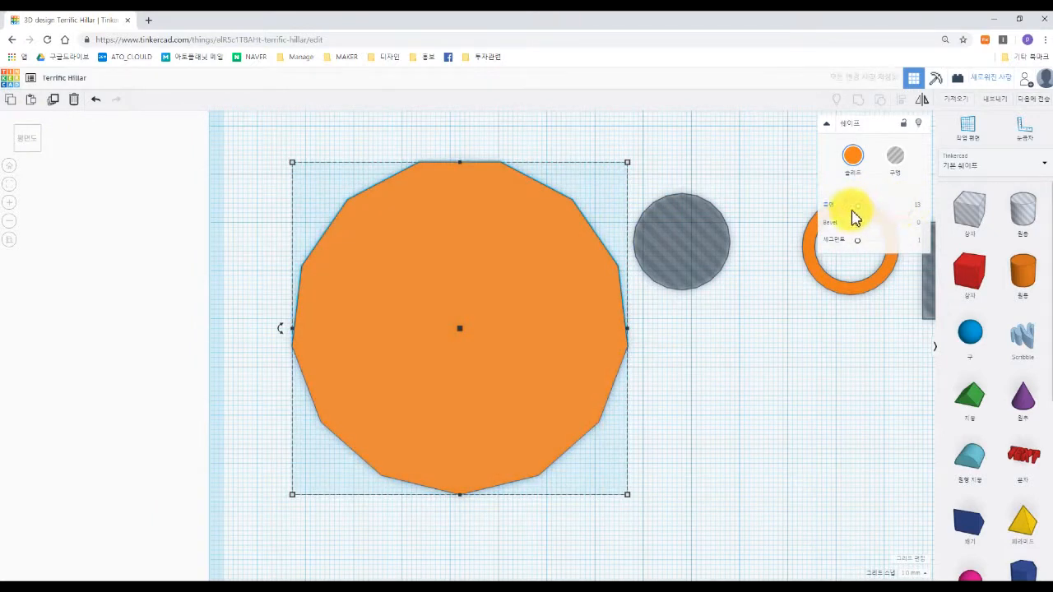
{"action": "left_click_drag", "start_coordinate": [859, 212], "coordinate": [903, 216]}
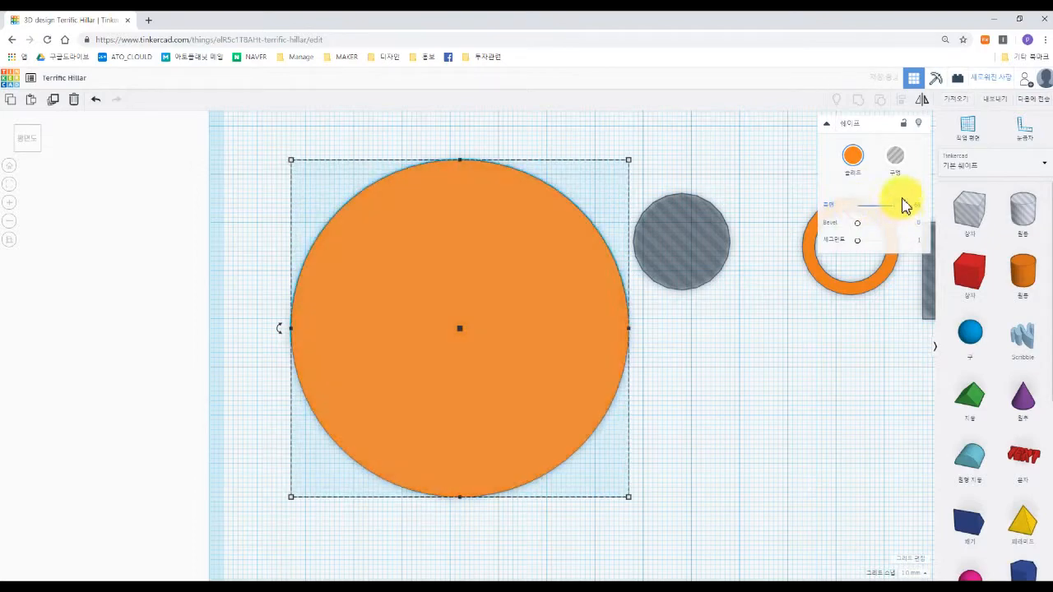
{"action": "scroll", "coordinate": [647, 395], "scroll_direction": "up", "scroll_amount": 4}
{"action": "scroll", "coordinate": [782, 395], "scroll_direction": "up", "scroll_amount": 1}
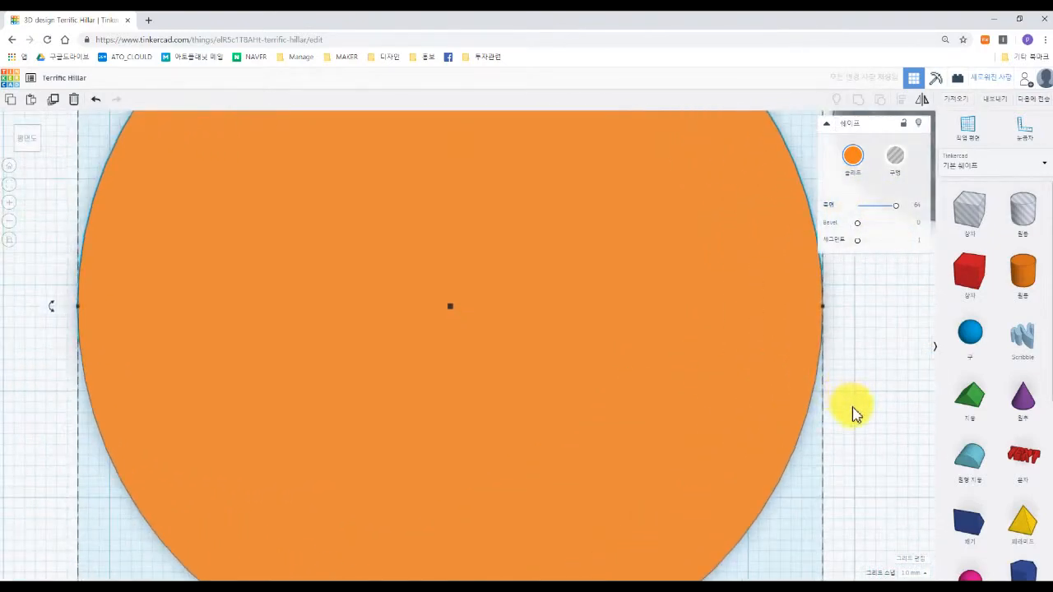
{"action": "scroll", "coordinate": [535, 322], "scroll_direction": "down", "scroll_amount": 5}
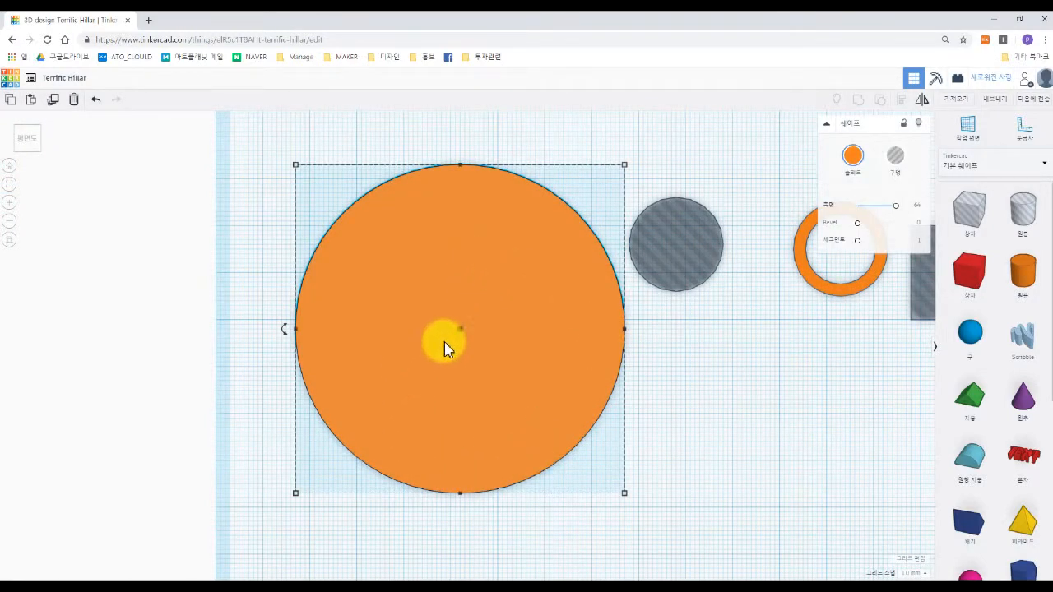
Step: Try raising the large cylinder's segment count, first to 2 and up to the maximum
{"action": "left_click", "coordinate": [709, 422]}
{"action": "right_click_drag", "start_coordinate": [693, 435], "coordinate": [684, 376]}
{"action": "right_click_drag", "start_coordinate": [696, 414], "coordinate": [695, 436]}
{"action": "left_click", "coordinate": [534, 404]}
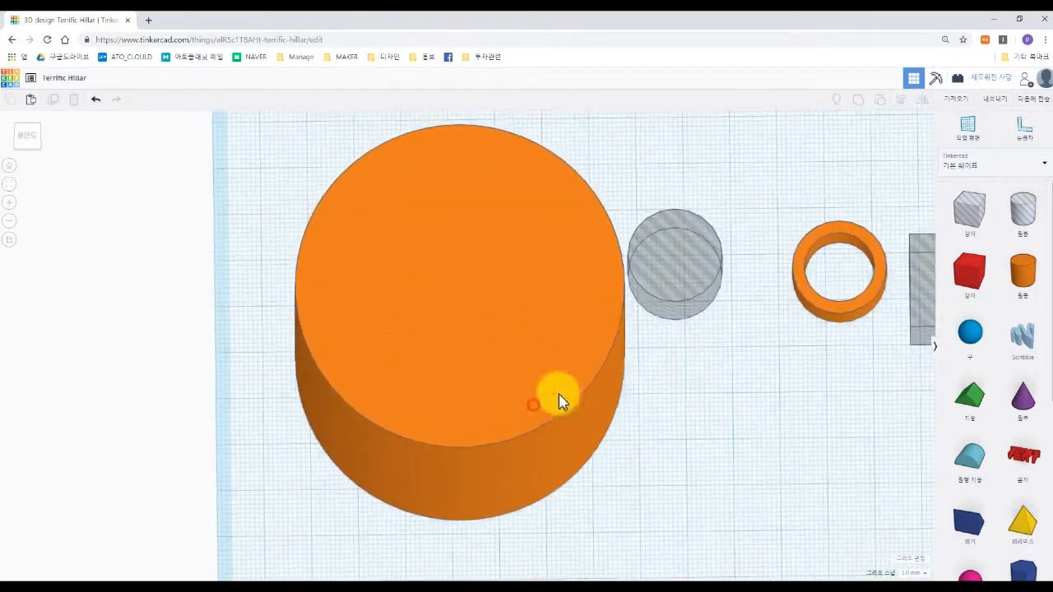
{"action": "mouse_move", "coordinate": [861, 232]}
{"action": "left_mouse_down"}
{"action": "mouse_move", "coordinate": [886, 233]}
{"action": "mouse_move", "coordinate": [851, 228]}
{"action": "mouse_move", "coordinate": [880, 240]}
{"action": "mouse_move", "coordinate": [863, 242]}
{"action": "left_mouse_up"}
{"action": "right_click_drag", "start_coordinate": [754, 393], "coordinate": [805, 318]}
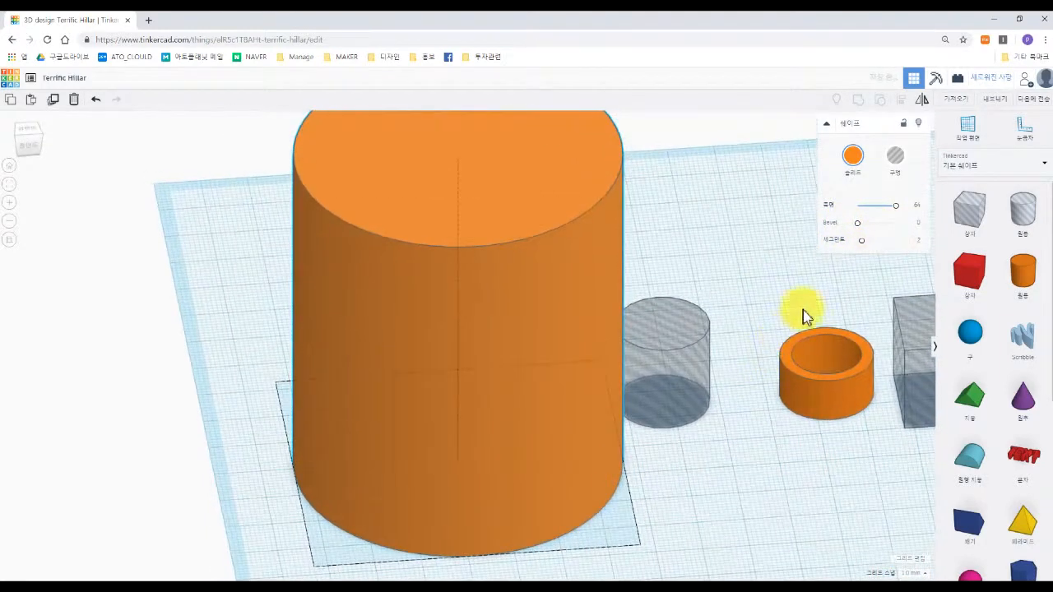
{"action": "left_click_drag", "start_coordinate": [864, 244], "coordinate": [900, 242]}
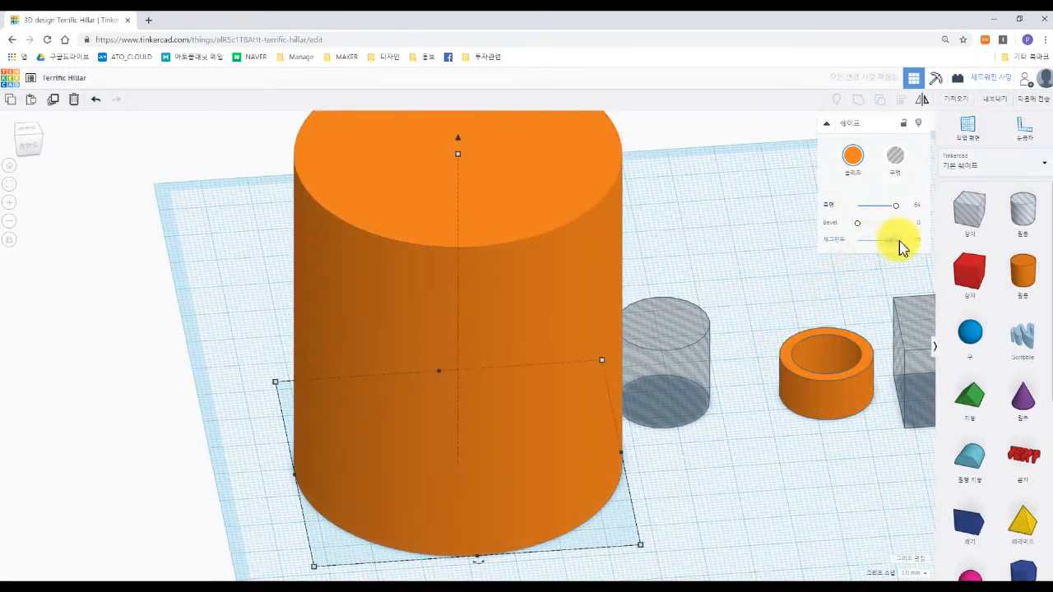
{"action": "left_click", "coordinate": [790, 430]}
Step: Try reducing the small cylinder hole's depth to 5 mm and moving it into the large solid cylinder
{"action": "right_click_drag", "start_coordinate": [769, 348], "coordinate": [728, 361]}
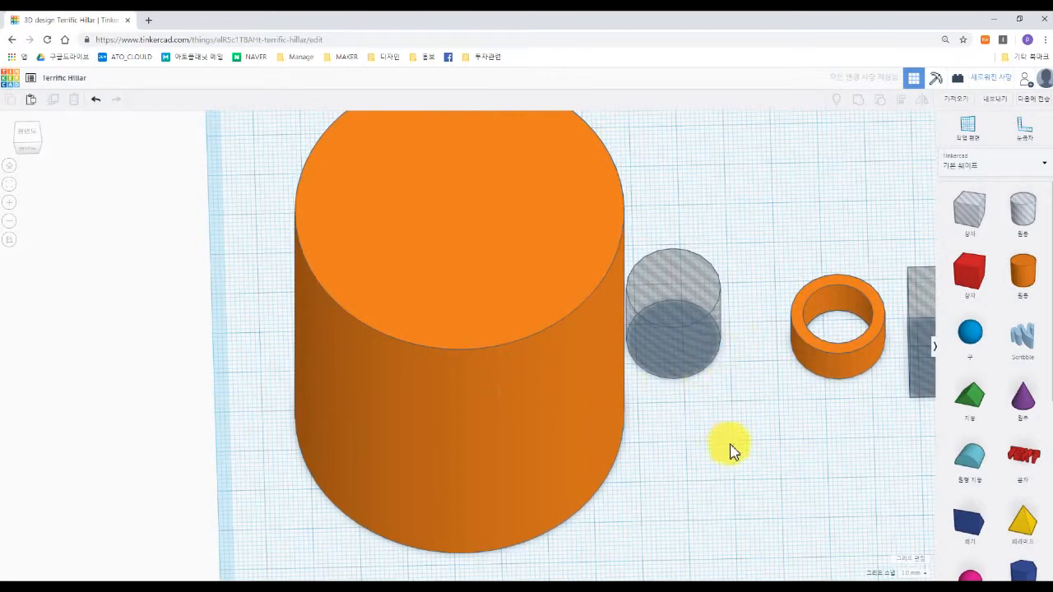
{"action": "scroll", "coordinate": [714, 446], "scroll_direction": "down", "scroll_amount": 3}
{"action": "middle_click_drag", "start_coordinate": [668, 455], "coordinate": [543, 484]}
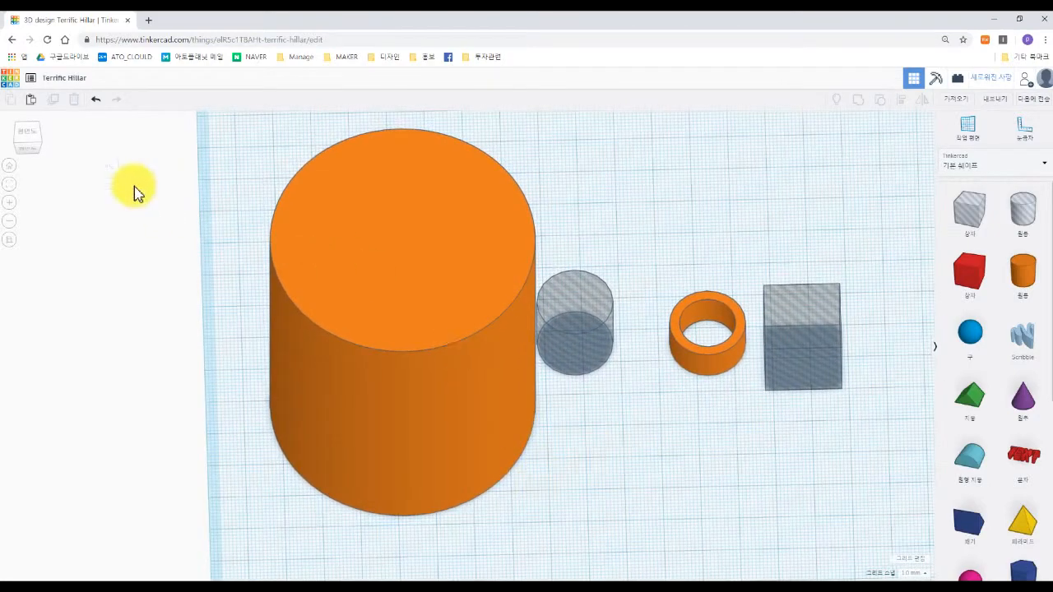
{"action": "left_click", "coordinate": [13, 170]}
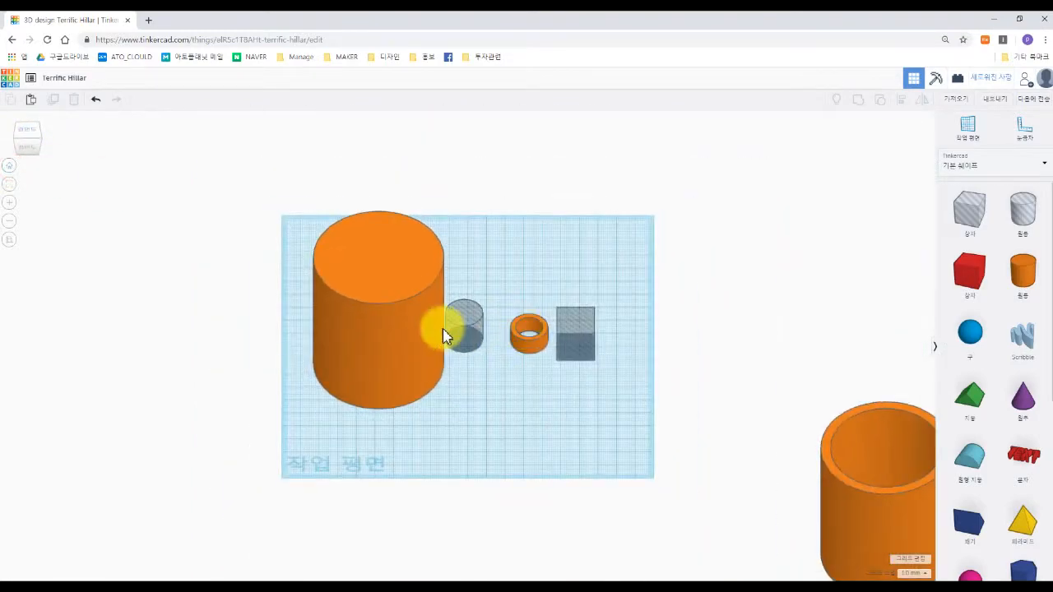
{"action": "left_click", "coordinate": [476, 315]}
{"action": "left_click_drag", "start_coordinate": [463, 285], "coordinate": [463, 314]}
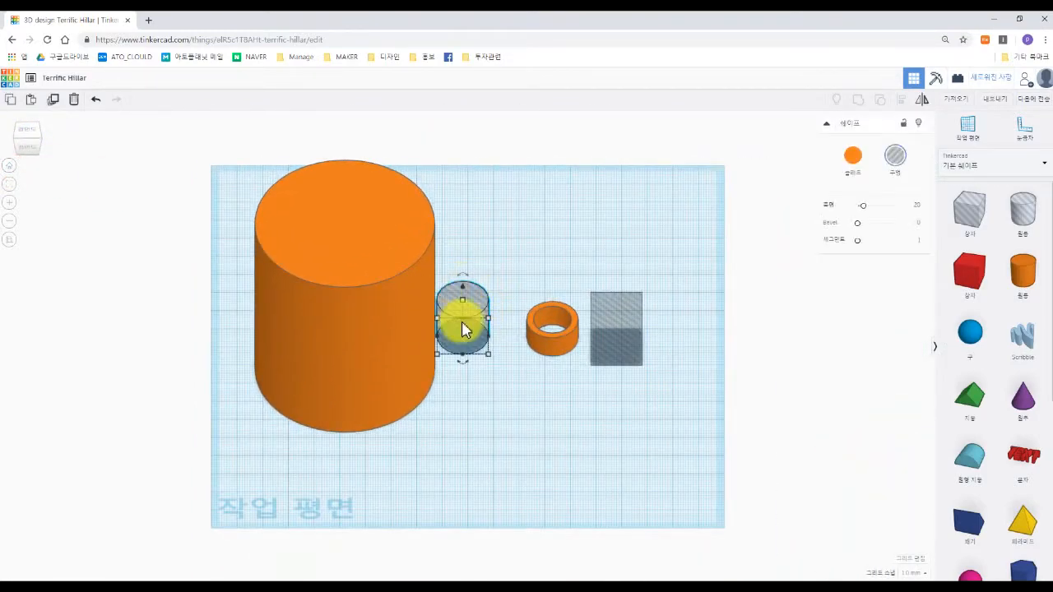
{"action": "left_click", "coordinate": [467, 332]}
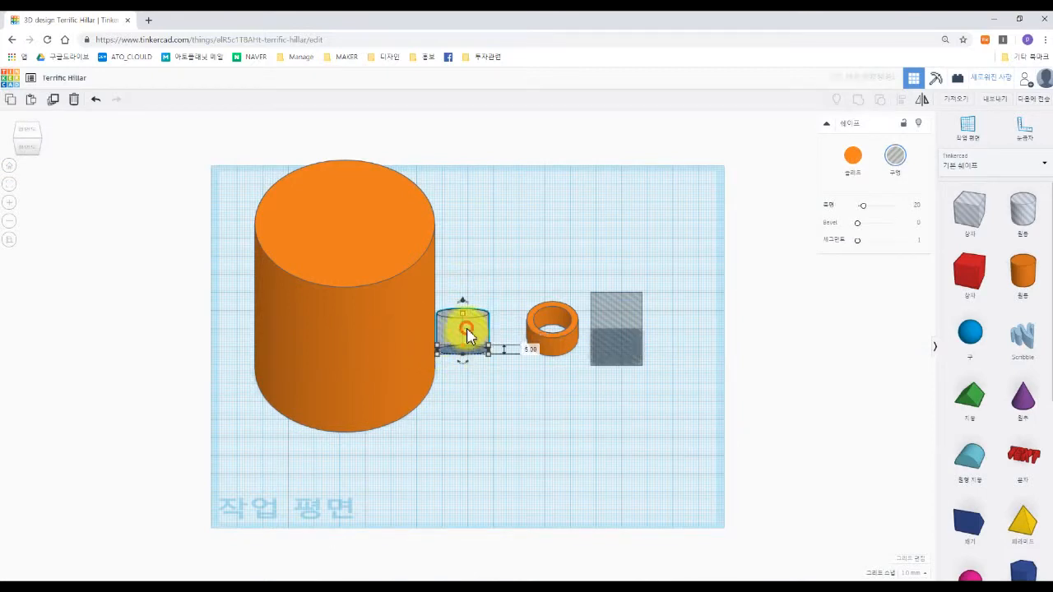
{"action": "left_click_drag", "start_coordinate": [469, 335], "coordinate": [357, 288]}
Step: Duplicate the large solid cylinder, move the copy to its right and turn it into a hole
{"action": "left_click", "coordinate": [334, 195]}
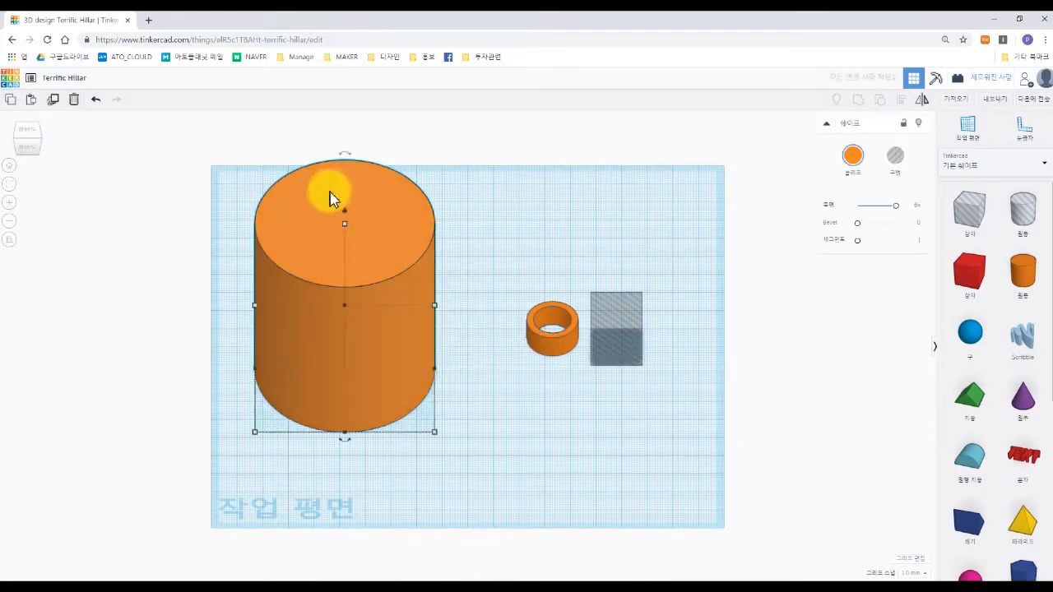
{"action": "left_click", "coordinate": [54, 100]}
{"action": "left_click_drag", "start_coordinate": [404, 261], "coordinate": [644, 317]}
{"action": "left_click", "coordinate": [895, 156]}
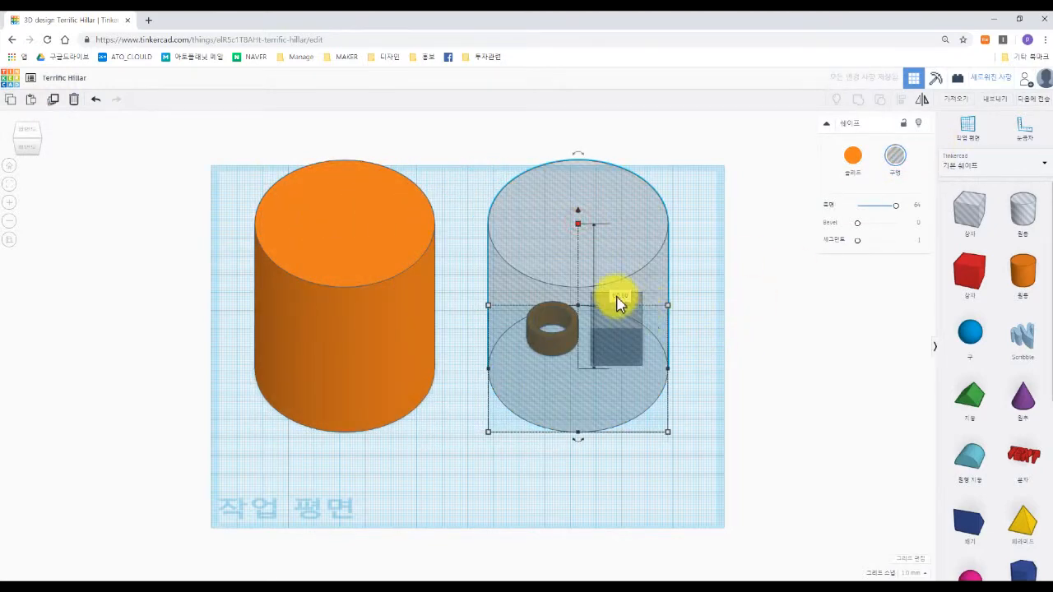
Step: Set the copied cylinder hole to 70 mm high and 65 by 65 mm wide
{"action": "left_click", "coordinate": [616, 296]}
{"action": "type", "text": "70"}
{"action": "key", "text": "Return"}
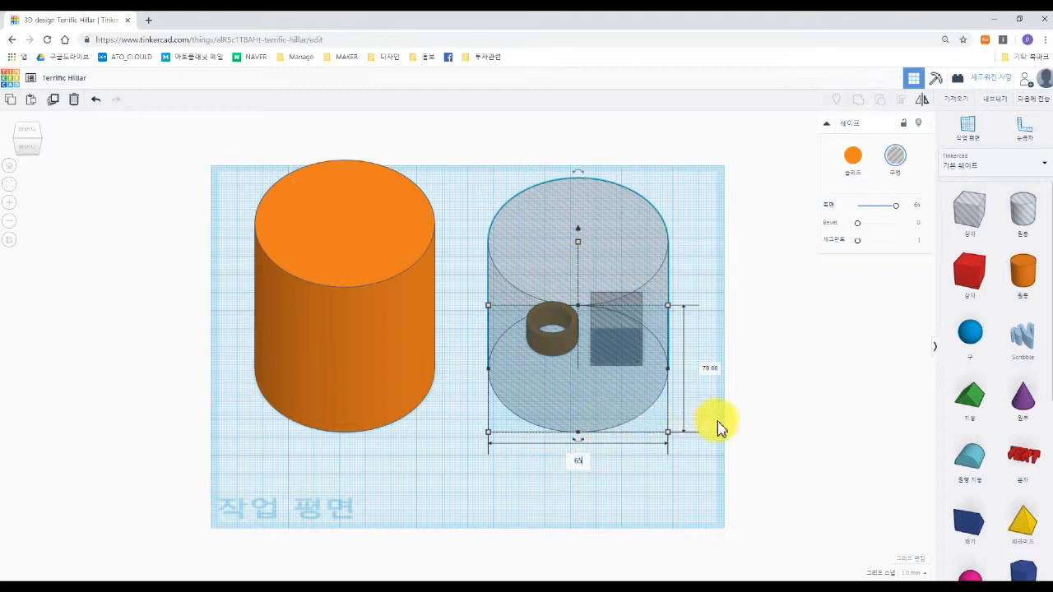
{"action": "key", "text": "Return"}
{"action": "left_click", "coordinate": [706, 374]}
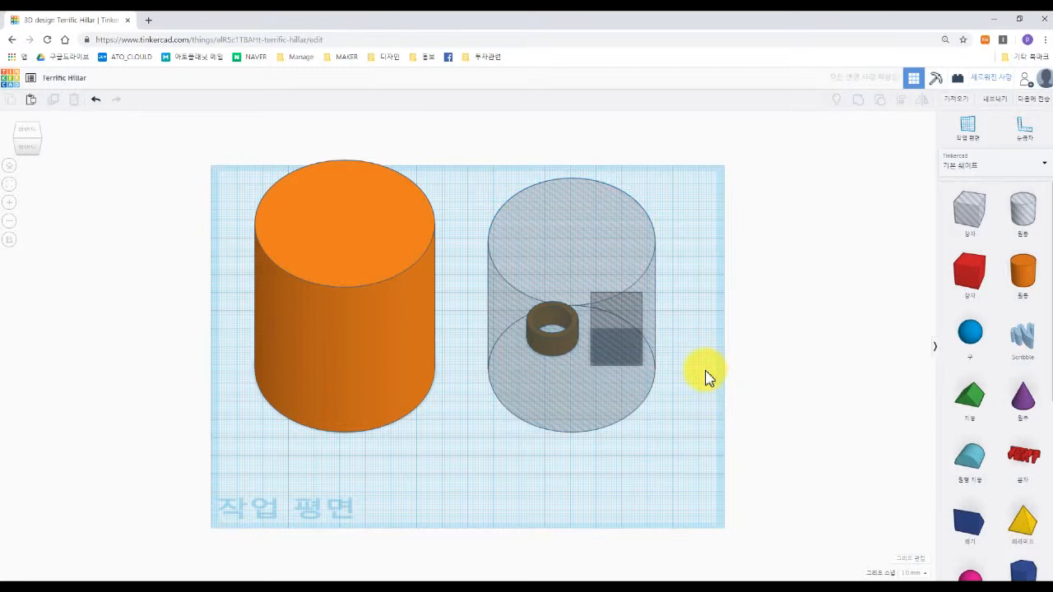
{"action": "left_click", "coordinate": [613, 278]}
{"action": "mouse_move", "coordinate": [663, 433]}
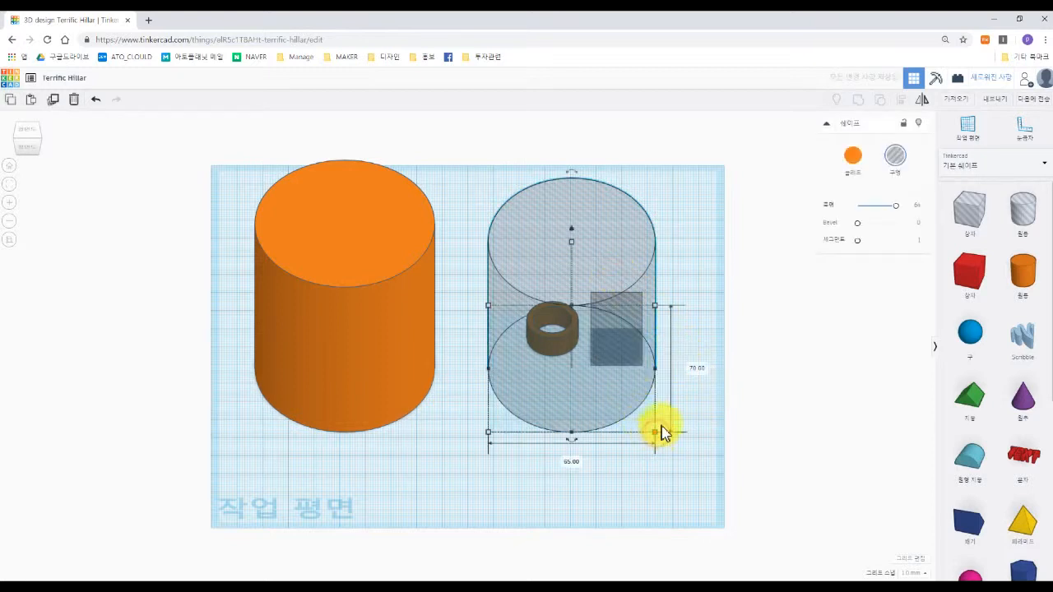
{"action": "left_click", "coordinate": [704, 369]}
{"action": "type", "text": "65"}
{"action": "key", "text": "Return"}
{"action": "left_click", "coordinate": [763, 344]}
Step: Move the large solid cylinder and the cylinder hole together to the back of the workplane, clear of the tube and box hole
{"action": "middle_click_drag", "start_coordinate": [690, 246], "coordinate": [763, 314]}
{"action": "left_click_drag", "start_coordinate": [763, 321], "coordinate": [299, 217]}
{"action": "left_click_drag", "start_coordinate": [653, 321], "coordinate": [651, 191]}
{"action": "left_click", "coordinate": [717, 353]}
{"action": "middle_click_drag", "start_coordinate": [716, 353], "coordinate": [755, 416]}
Step: Select the large solid cylinder and the cylinder hole and align their centres left to right
{"action": "left_click_drag", "start_coordinate": [811, 348], "coordinate": [521, 150]}
{"action": "left_click", "coordinate": [899, 102]}
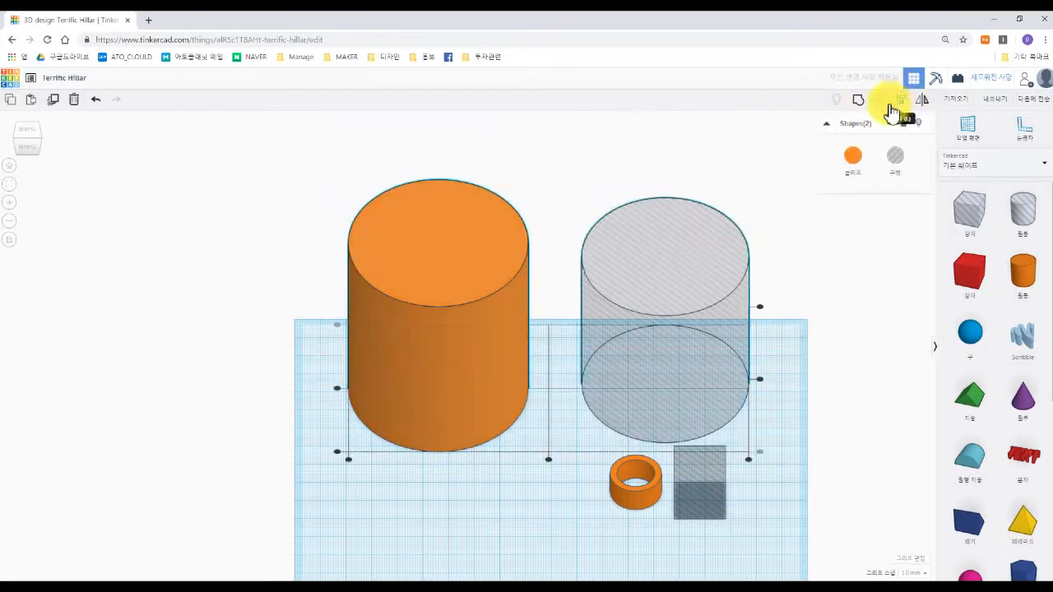
{"action": "left_click", "coordinate": [25, 135]}
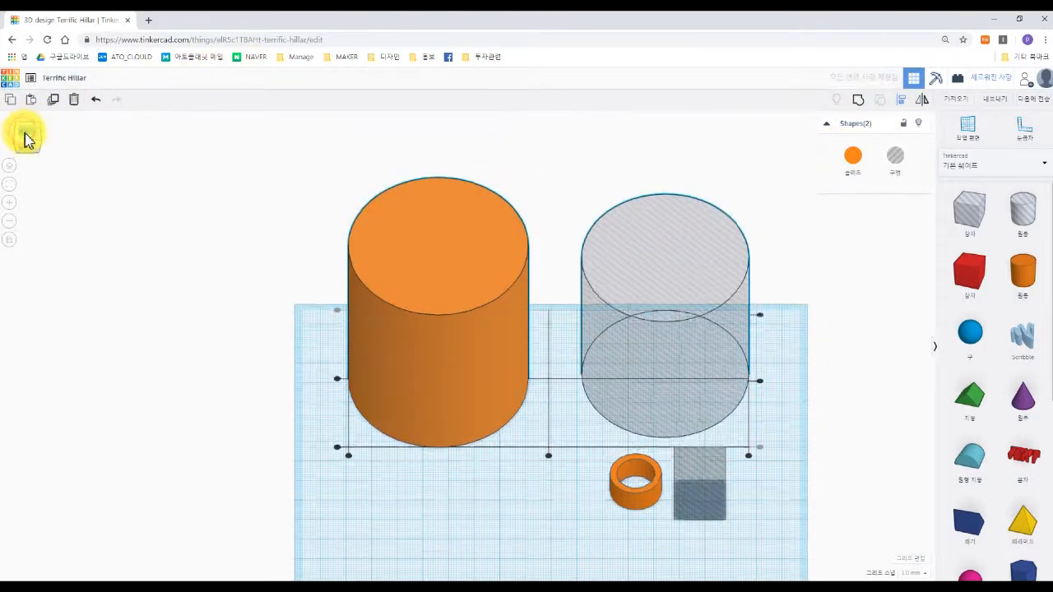
{"action": "left_click", "coordinate": [548, 399]}
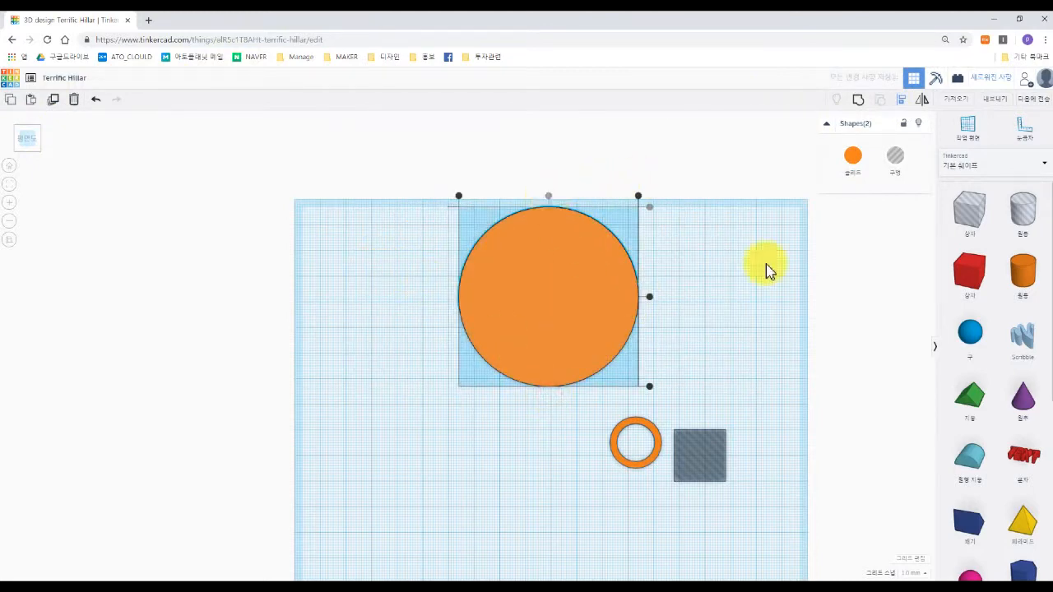
Step: Align the cylinder hole with the top of the large solid cylinder and centre the two front to back
{"action": "right_click_drag", "start_coordinate": [733, 349], "coordinate": [722, 301]}
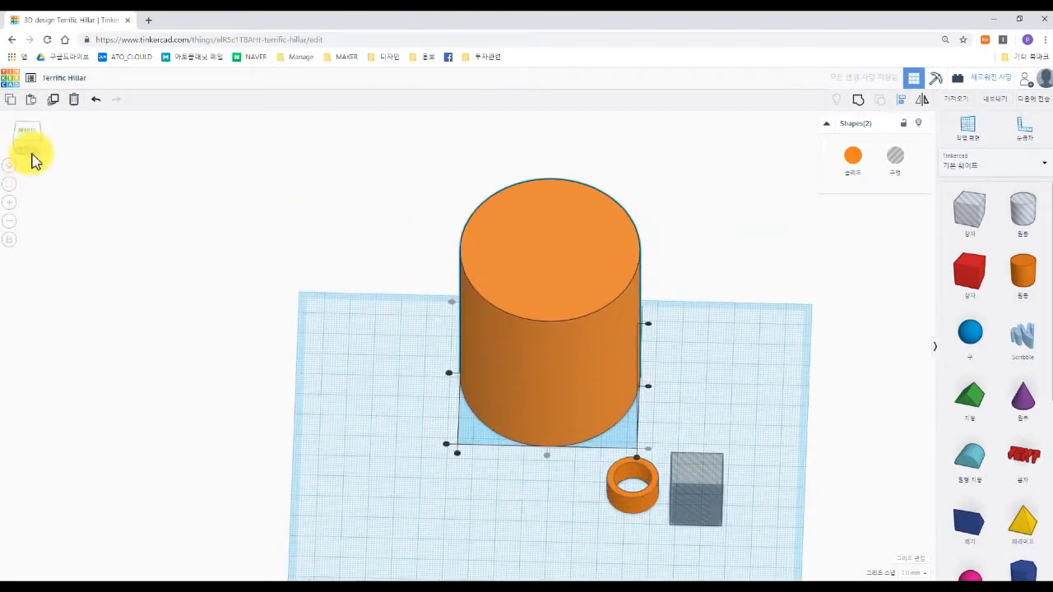
{"action": "left_click", "coordinate": [28, 150]}
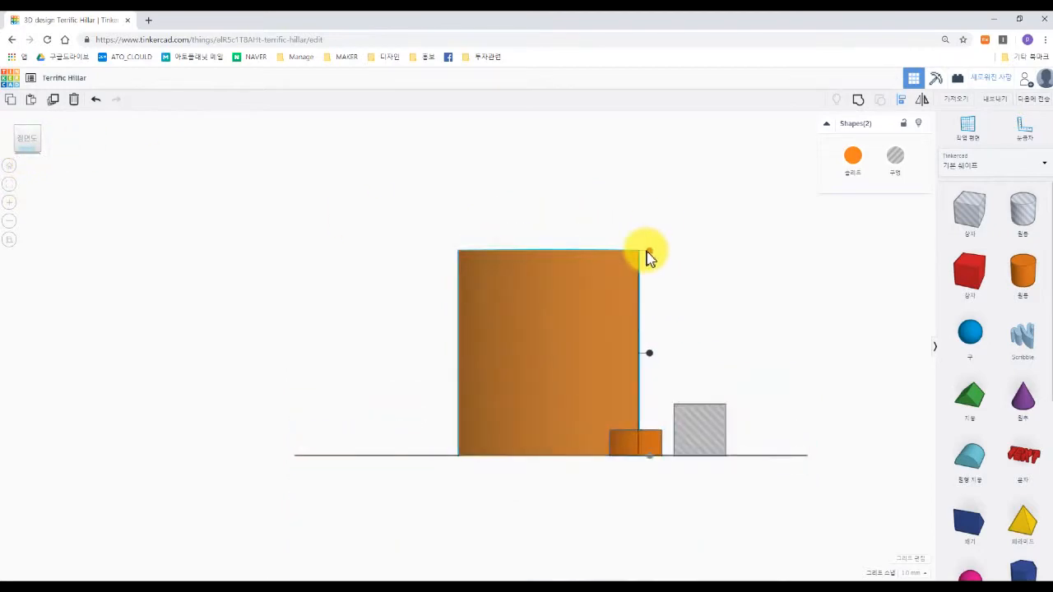
{"action": "right_click_drag", "start_coordinate": [689, 240], "coordinate": [623, 242]}
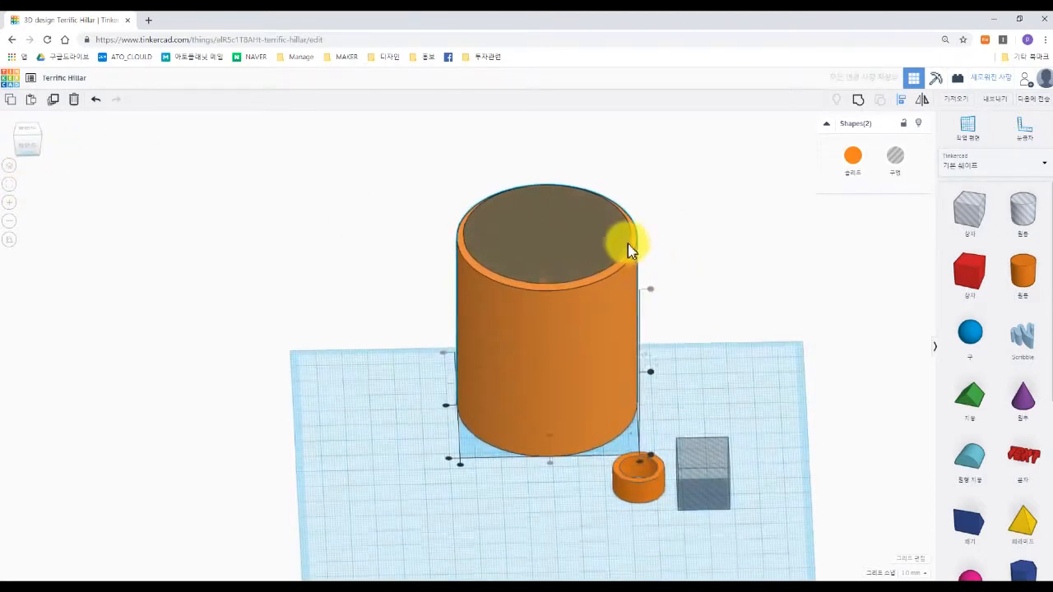
{"action": "right_click_drag", "start_coordinate": [721, 268], "coordinate": [743, 326]}
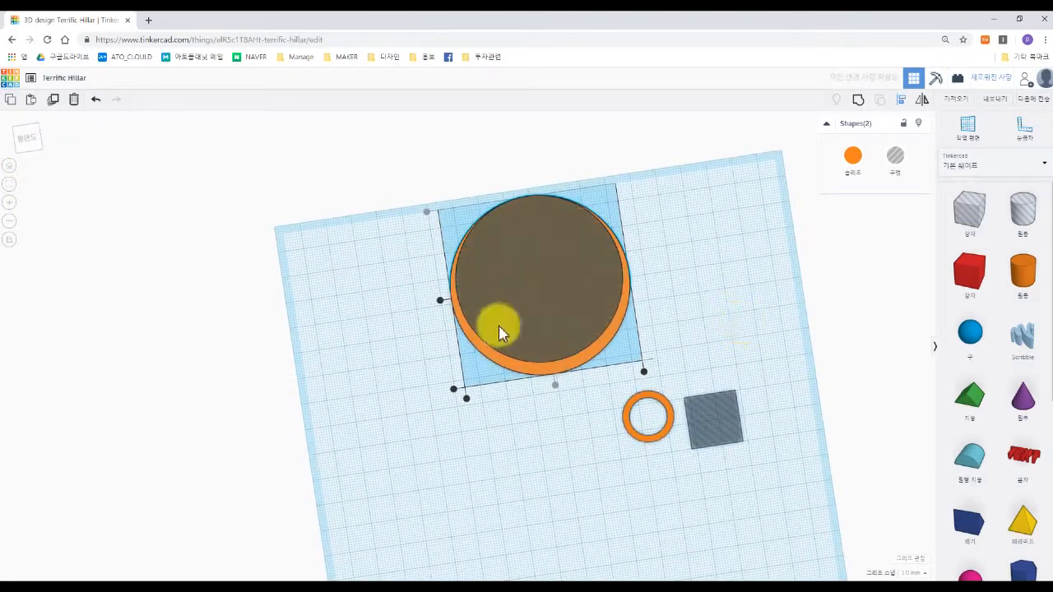
{"action": "right_click_drag", "start_coordinate": [442, 309], "coordinate": [451, 311]}
{"action": "right_click_drag", "start_coordinate": [812, 303], "coordinate": [576, 258]}
Step: Resize the cylinder hole inside the large solid cylinder to 60 by 60 mm
{"action": "left_click", "coordinate": [562, 406]}
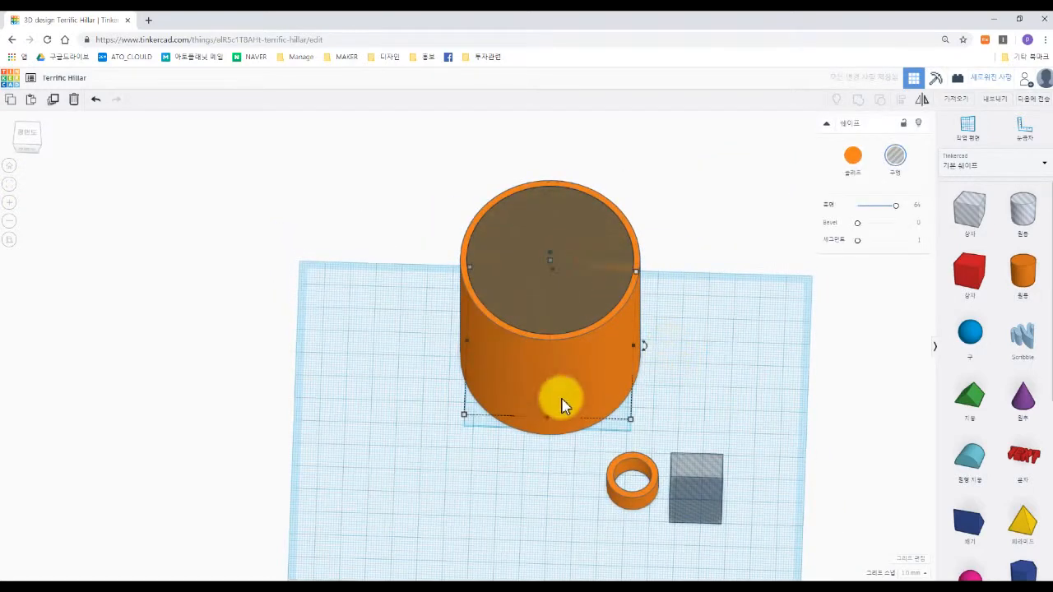
{"action": "middle_click_drag", "start_coordinate": [562, 406], "coordinate": [683, 475]}
{"action": "scroll", "coordinate": [616, 372], "scroll_direction": "up", "scroll_amount": 3}
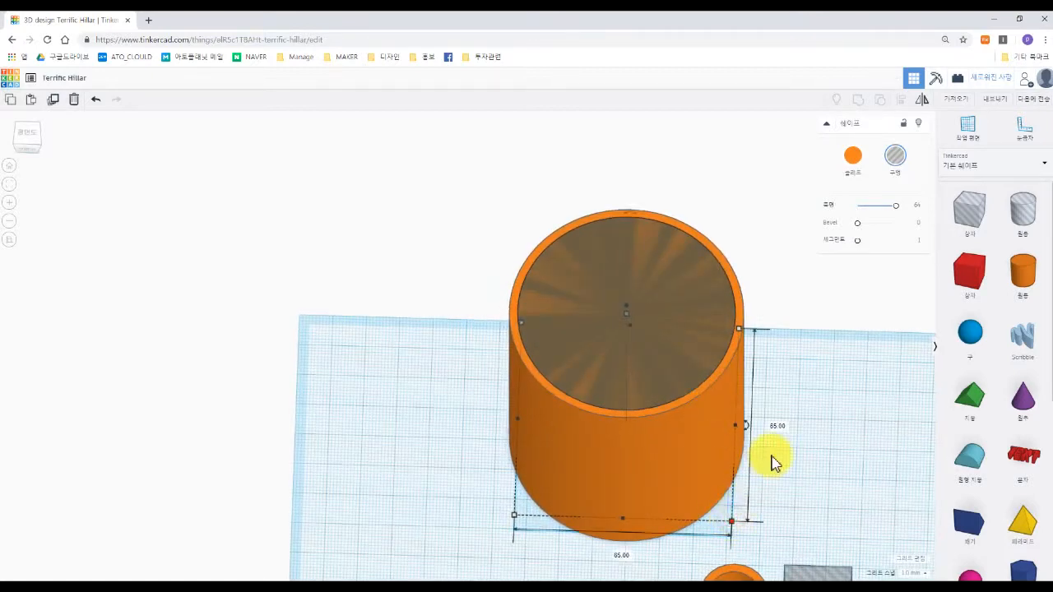
{"action": "left_click", "coordinate": [646, 543]}
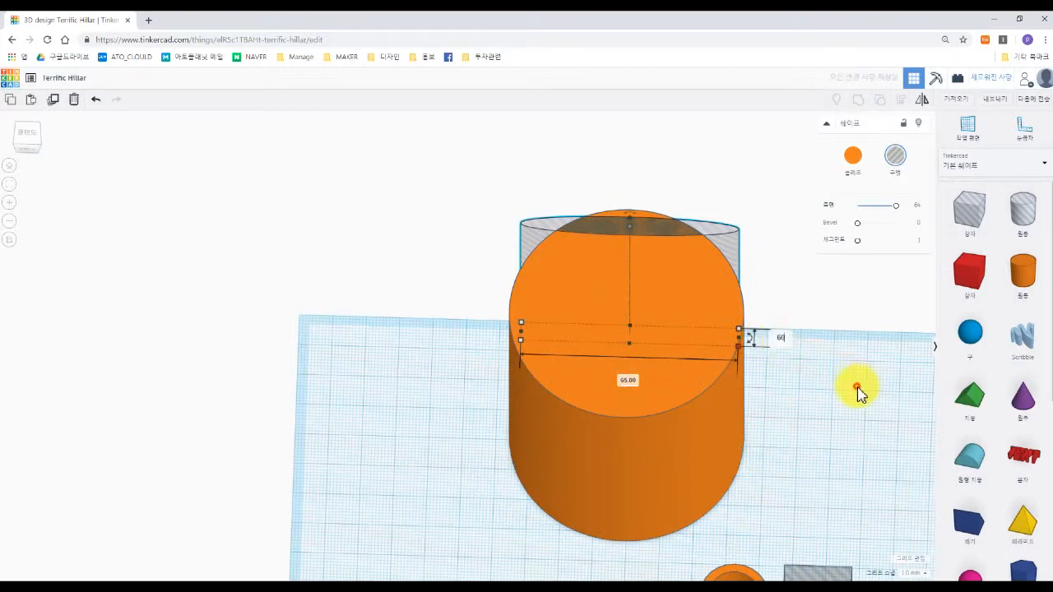
{"action": "left_click", "coordinate": [587, 424]}
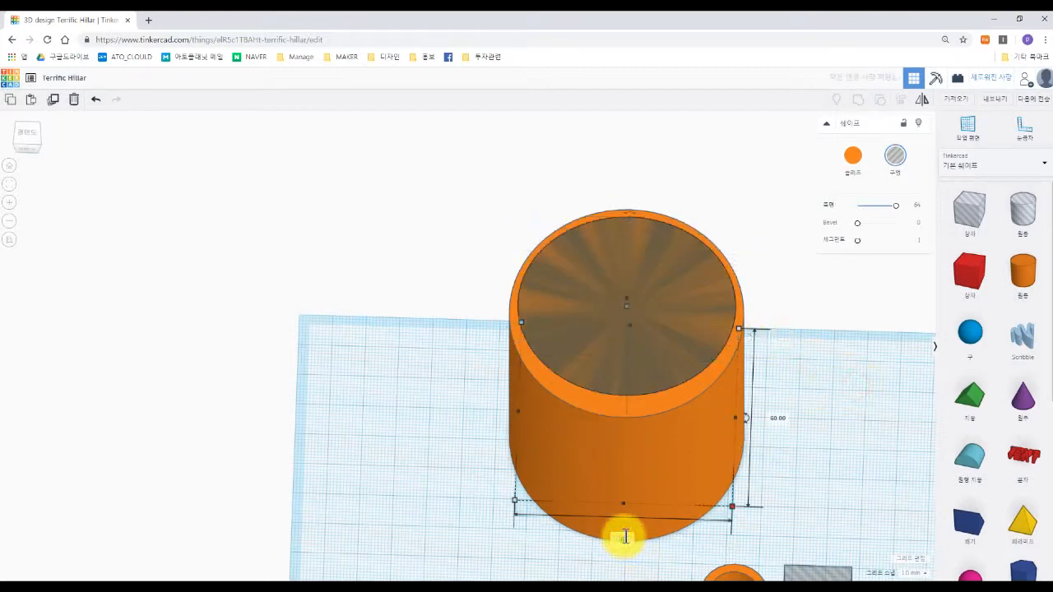
Step: Recentre the resized cylinder hole within the large solid cylinder, both left to right and front to back
{"action": "left_click_drag", "start_coordinate": [823, 469], "coordinate": [526, 234]}
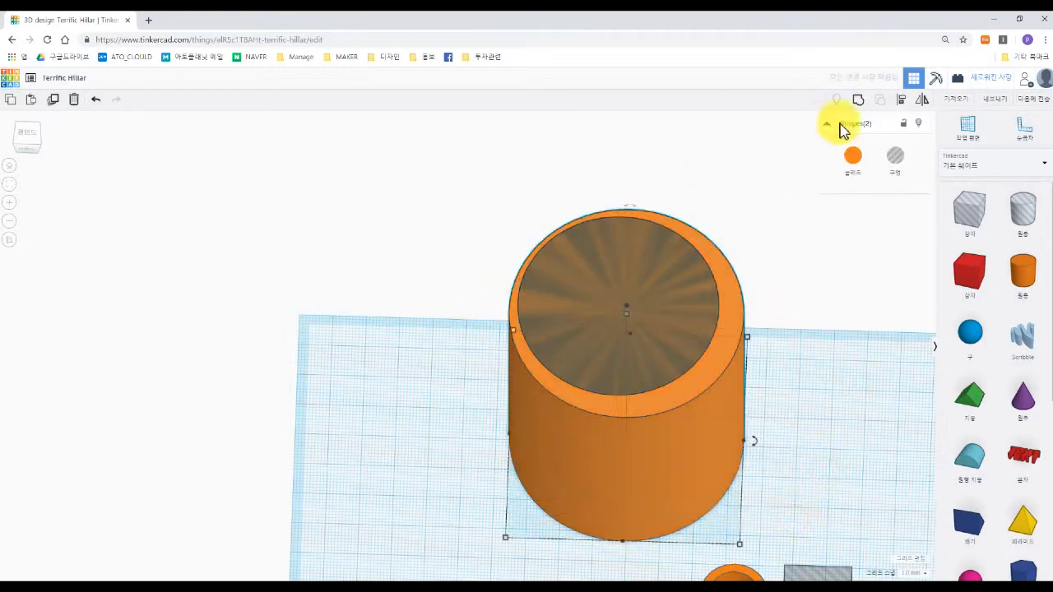
{"action": "left_click", "coordinate": [901, 100]}
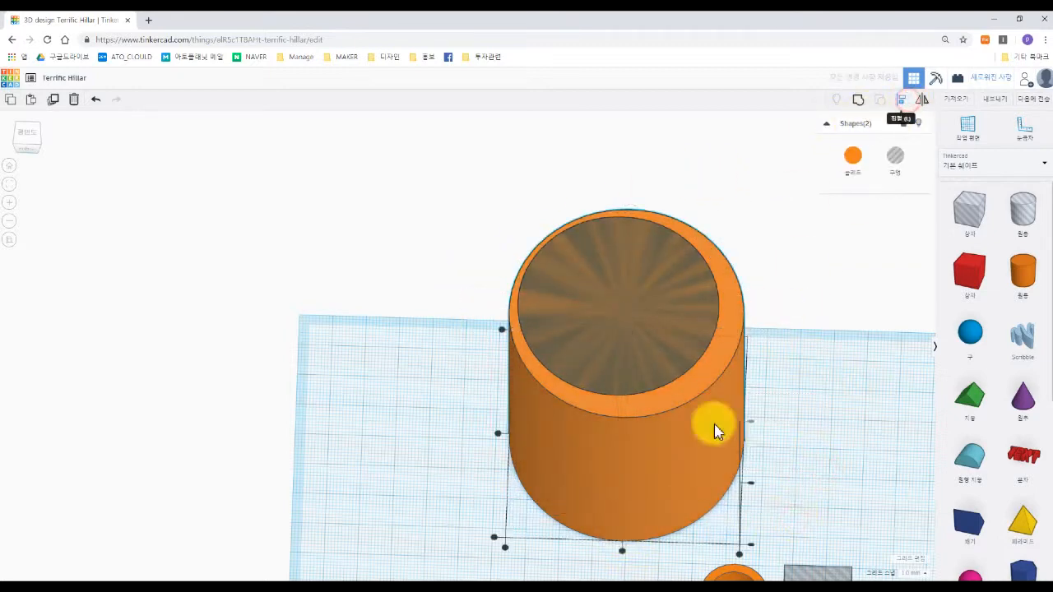
{"action": "left_click", "coordinate": [617, 546]}
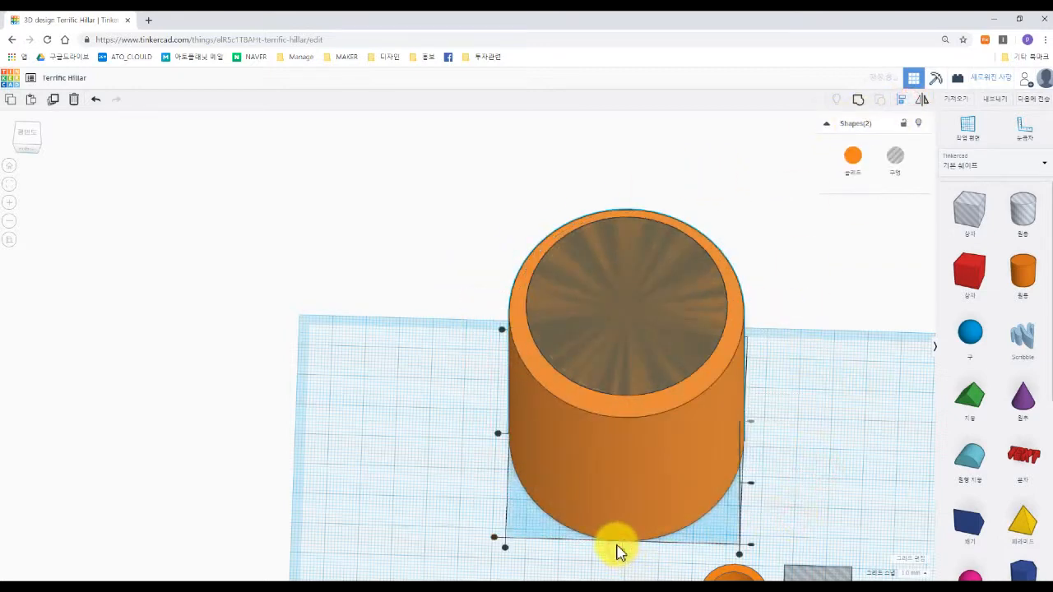
{"action": "left_click", "coordinate": [497, 433]}
{"action": "left_click", "coordinate": [814, 400]}
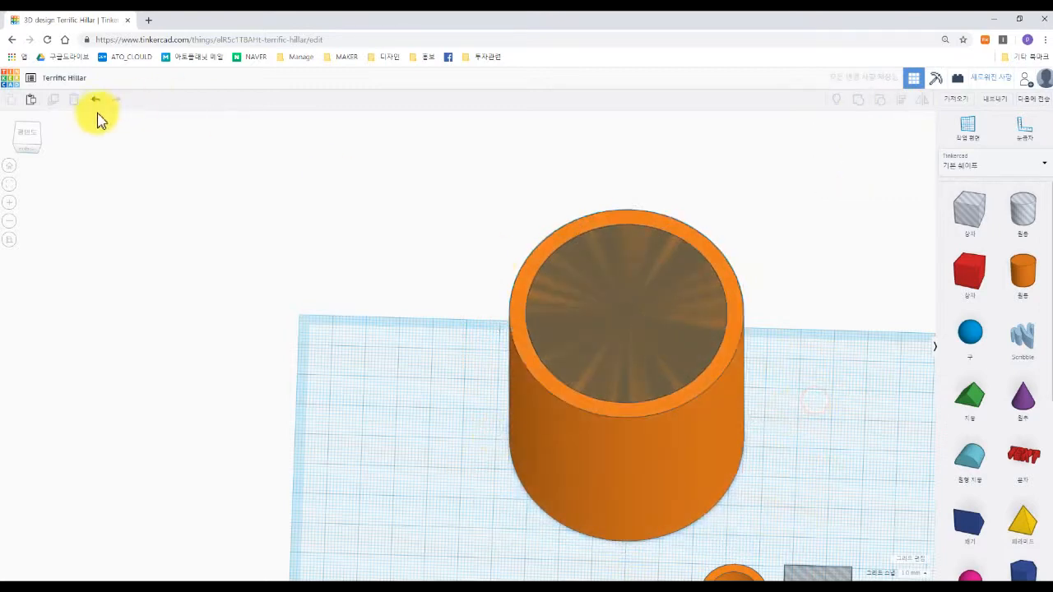
Step: Group the large solid cylinder with the cylinder hole to hollow out the mug body
{"action": "left_click", "coordinate": [27, 133]}
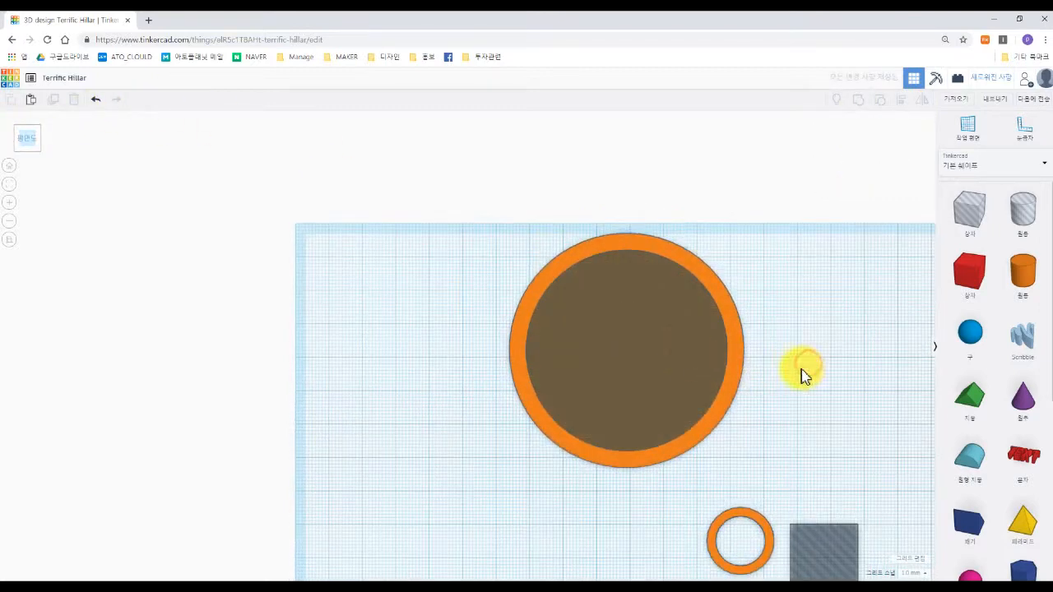
{"action": "left_click_drag", "start_coordinate": [802, 376], "coordinate": [303, 232]}
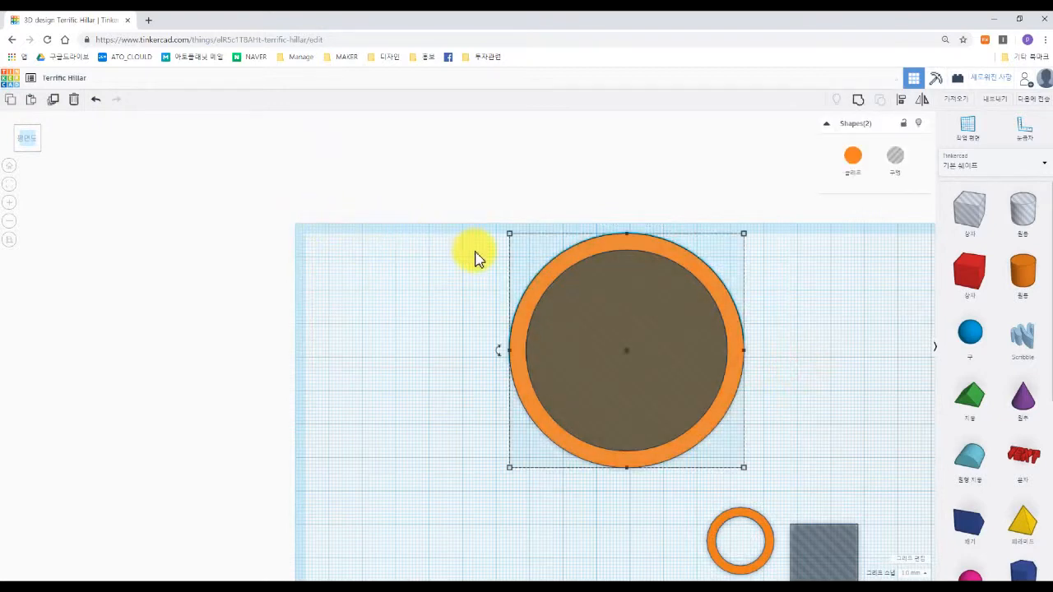
{"action": "left_click", "coordinate": [862, 102]}
{"action": "right_click_drag", "start_coordinate": [816, 357], "coordinate": [660, 329]}
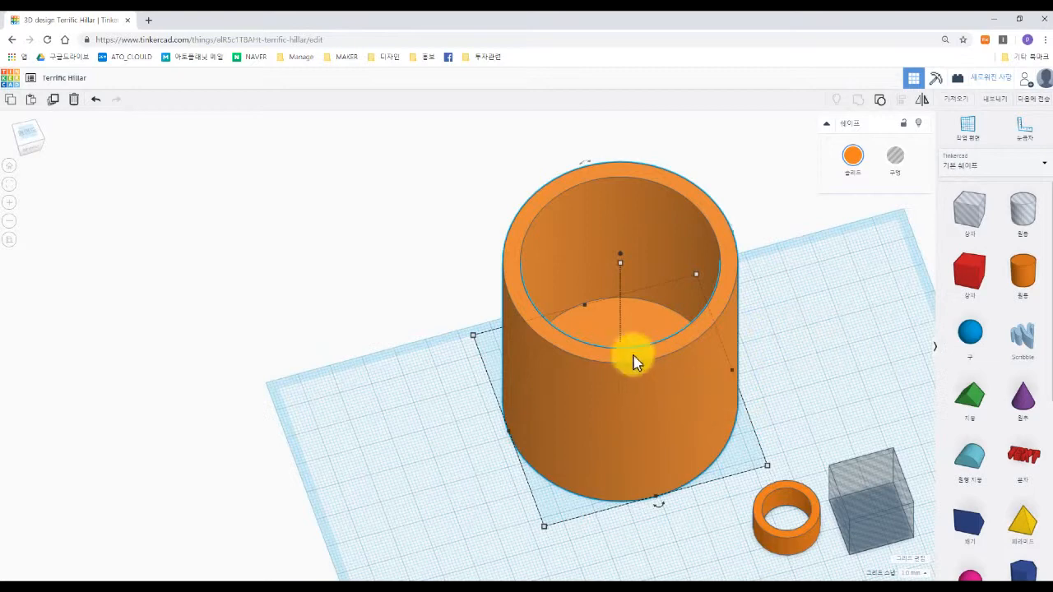
Step: Move the new mug body to the workplane's left edge and delete the old hollow mug lying outside the workplane
{"action": "left_click", "coordinate": [10, 169]}
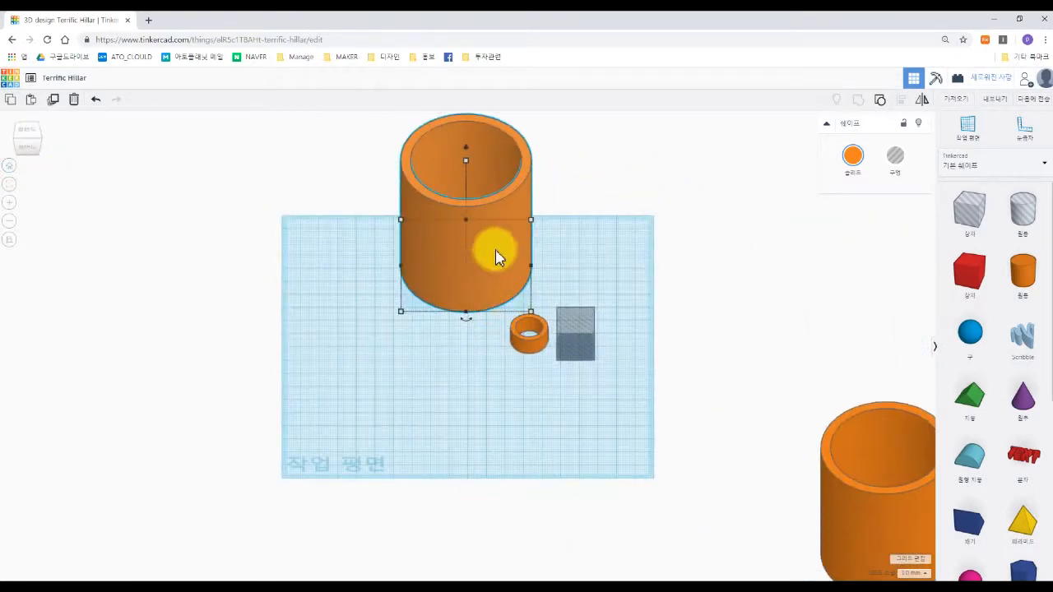
{"action": "left_click_drag", "start_coordinate": [496, 256], "coordinate": [384, 299]}
{"action": "left_click", "coordinate": [851, 472]}
{"action": "key", "text": "Delete"}
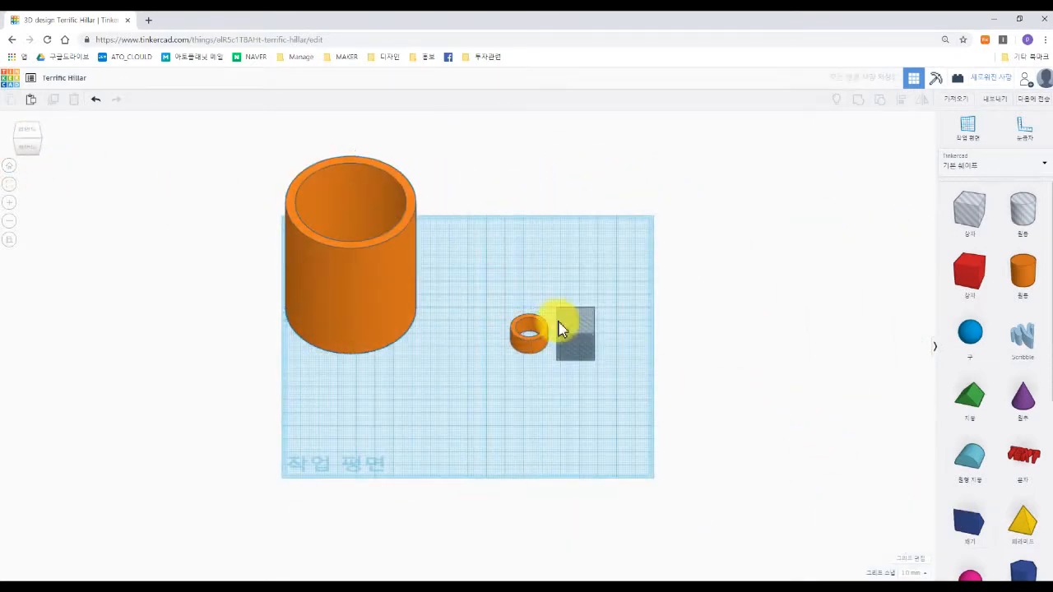
Step: Increase the small tube's number of sides to 64
{"action": "left_click", "coordinate": [518, 354]}
{"action": "key", "text": "f"}
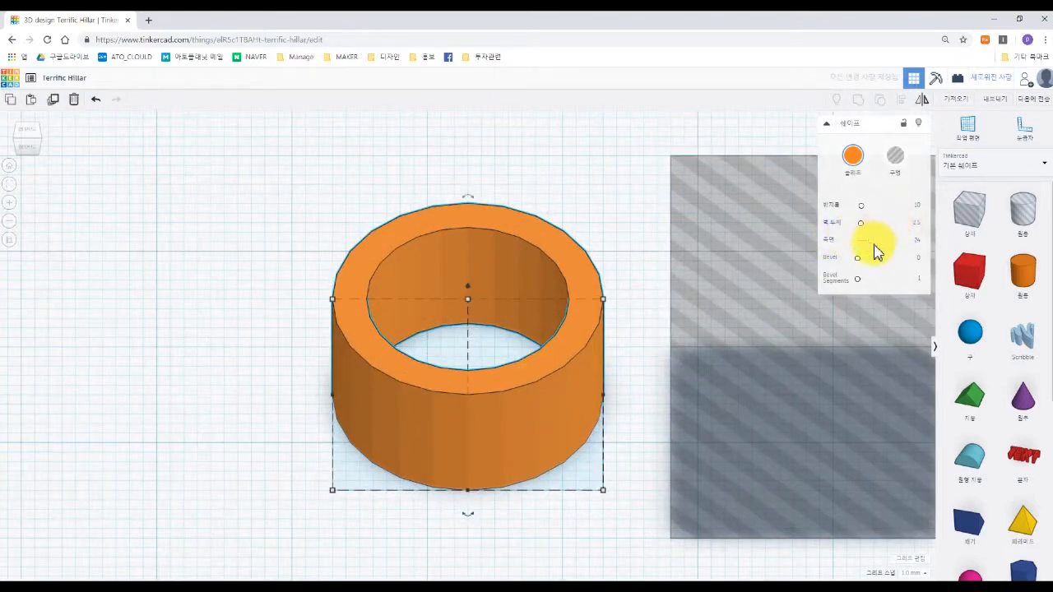
{"action": "left_click_drag", "start_coordinate": [874, 251], "coordinate": [905, 250]}
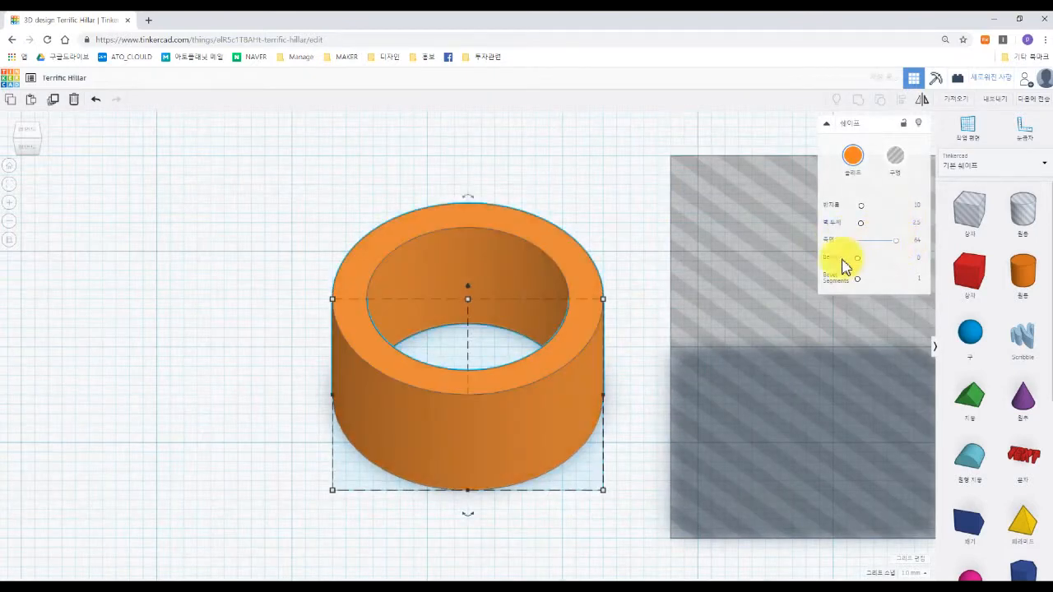
Step: Set the small tube's outer size to 38 by 38 mm
{"action": "left_click", "coordinate": [27, 136]}
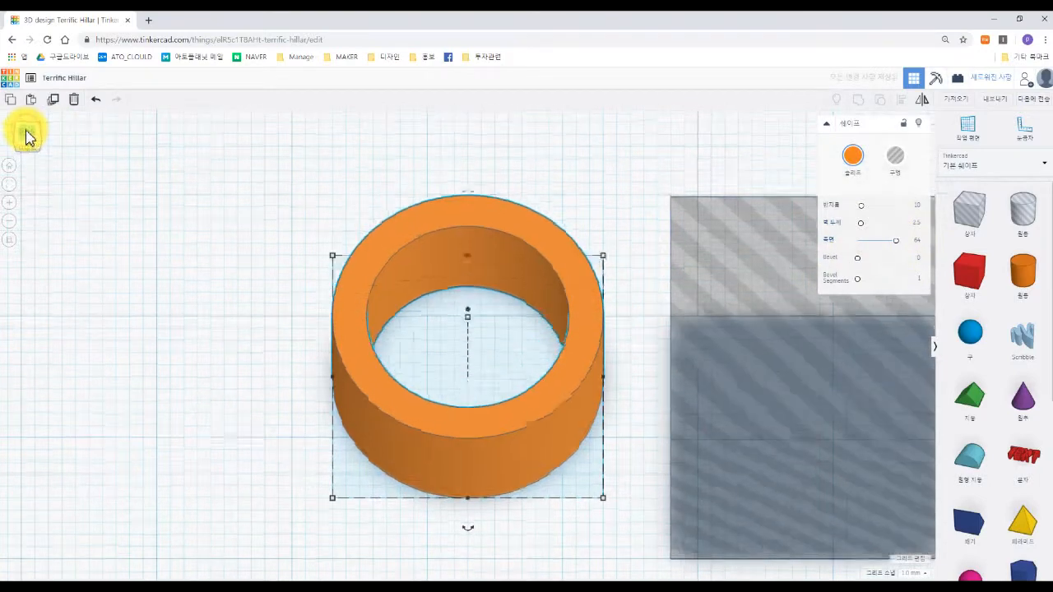
{"action": "middle_click_drag", "start_coordinate": [524, 372], "coordinate": [445, 296]}
{"action": "scroll", "coordinate": [484, 384], "scroll_direction": "down", "scroll_amount": 5}
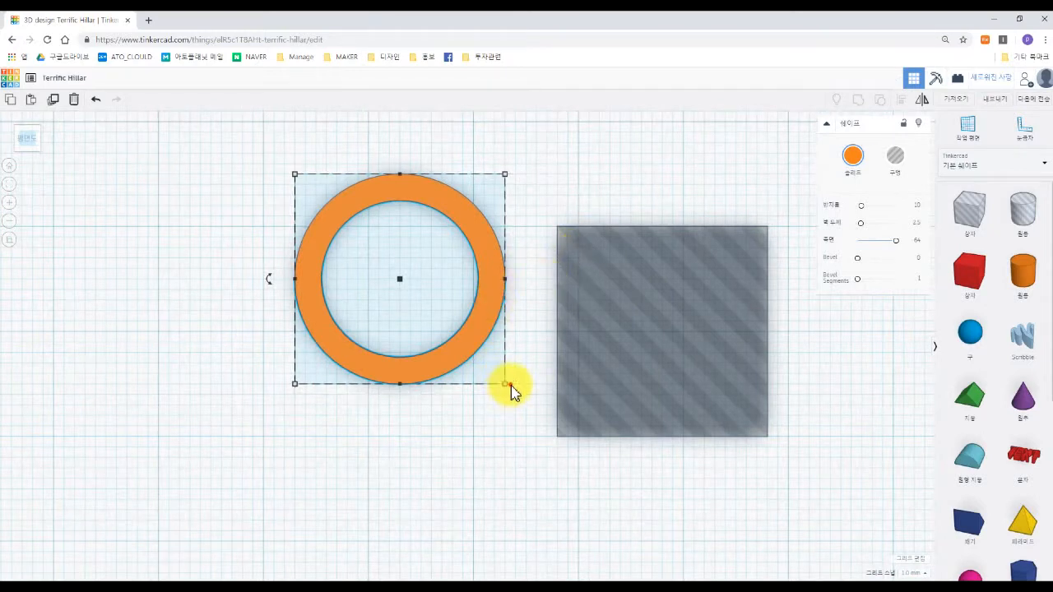
{"action": "left_click", "coordinate": [507, 388]}
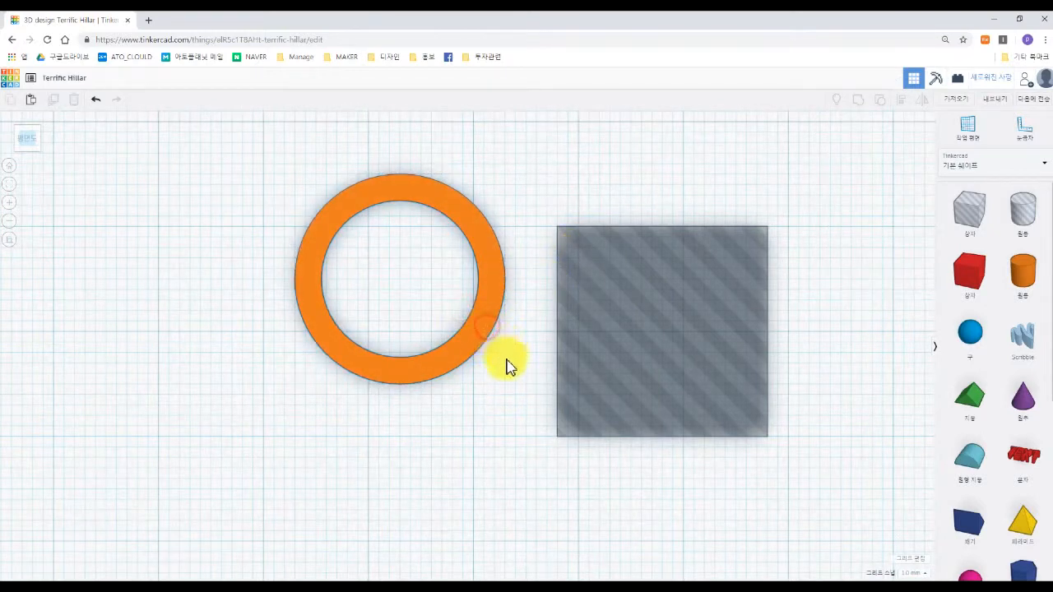
{"action": "left_click", "coordinate": [487, 327]}
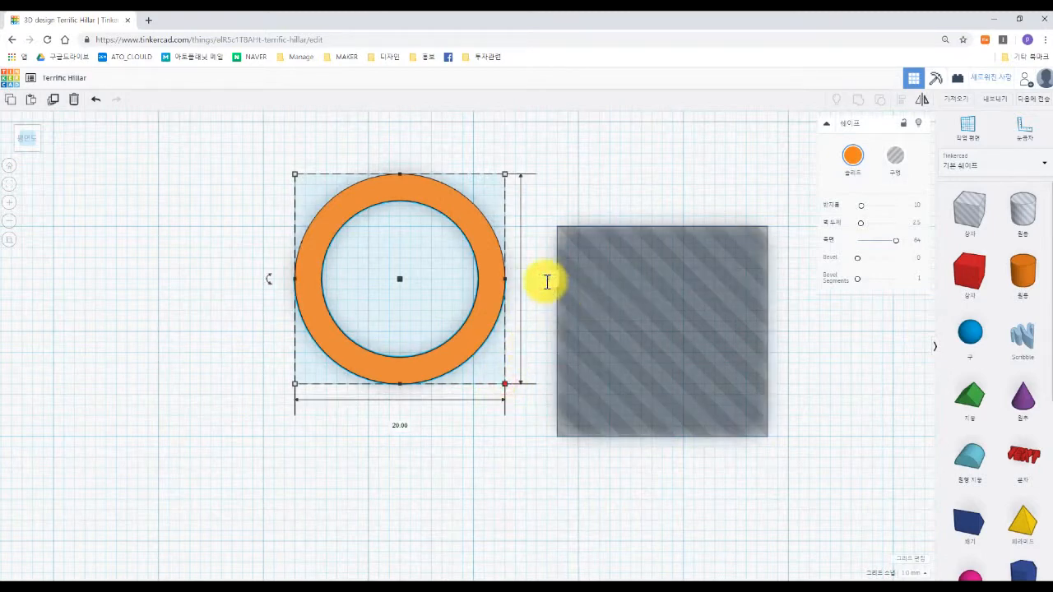
{"action": "left_click", "coordinate": [547, 281]}
{"action": "type", "text": "38"}
{"action": "key", "text": "Return"}
{"action": "key", "text": "Tab"}
{"action": "type", "text": "38"}
{"action": "key", "text": "Return"}
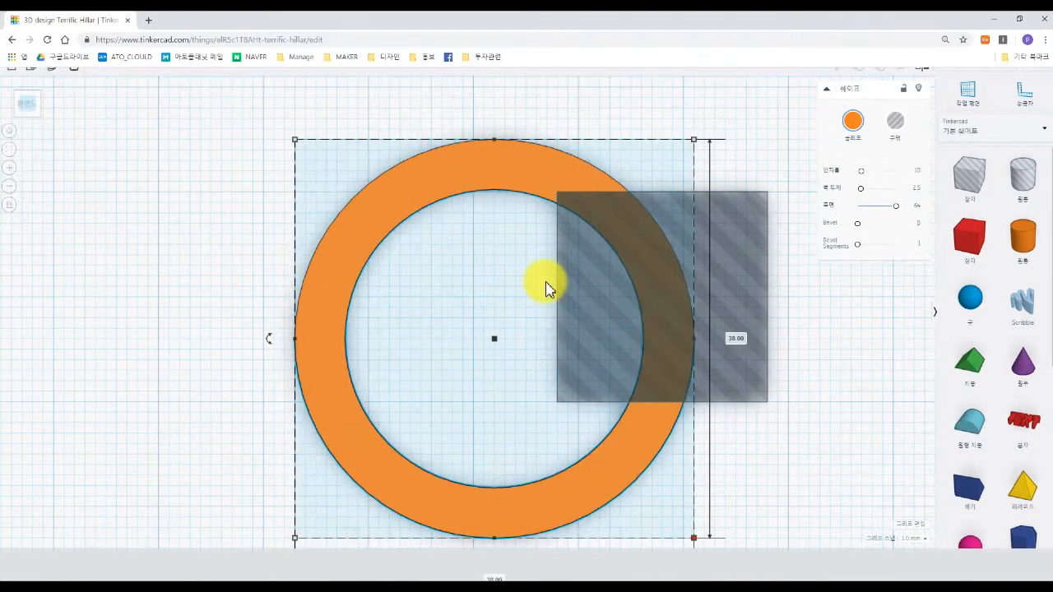
Step: Place the box hole over the tube's right half and enlarge it to about 24 by 46 mm
{"action": "scroll", "coordinate": [569, 313], "scroll_direction": "down", "scroll_amount": 3}
{"action": "left_click_drag", "start_coordinate": [585, 319], "coordinate": [553, 256]}
{"action": "left_click_drag", "start_coordinate": [585, 327], "coordinate": [606, 463]}
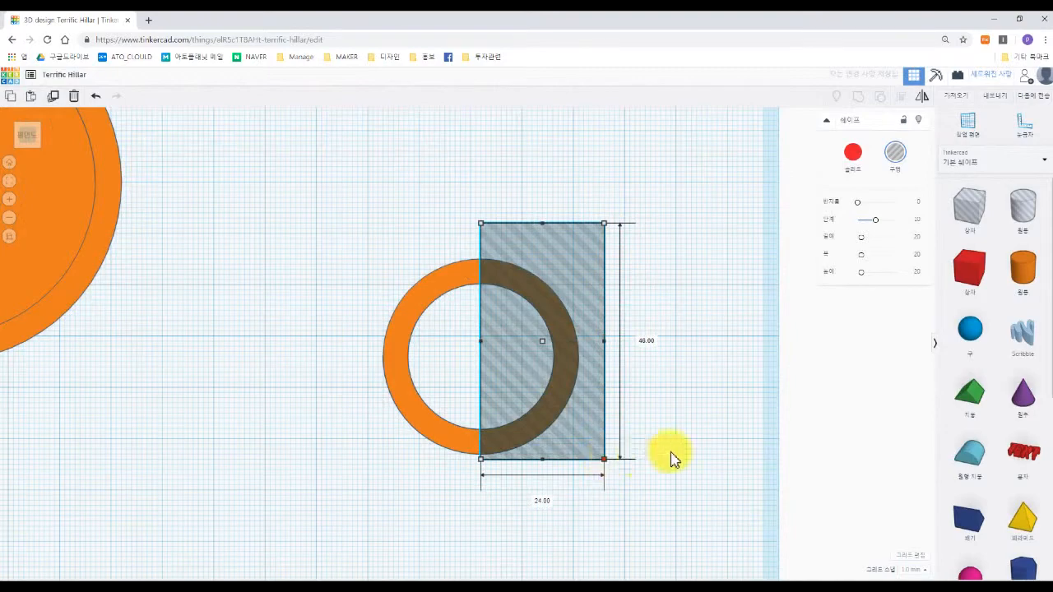
{"action": "left_click", "coordinate": [671, 459]}
{"action": "scroll", "coordinate": [548, 388], "scroll_direction": "up", "scroll_amount": 4}
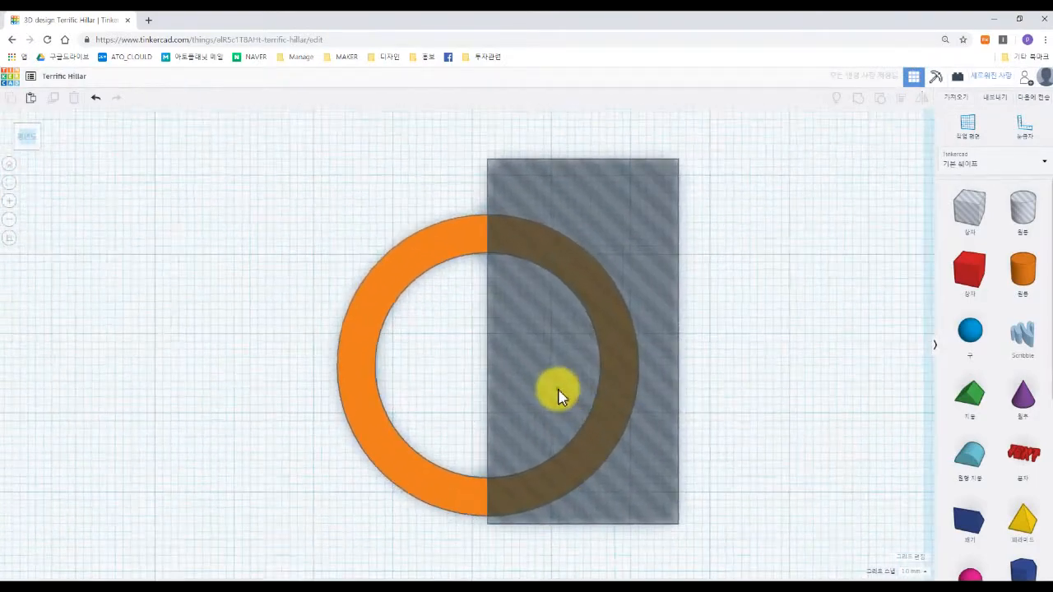
Step: Try cutting away the tube's right half by grouping it with the box hole, and undo the grouping
{"action": "left_click", "coordinate": [558, 395]}
{"action": "key", "text": "Right"}
{"action": "key", "text": "Right"}
{"action": "key", "text": "Left"}
{"action": "key", "text": "Left"}
{"action": "left_click", "coordinate": [800, 434]}
{"action": "left_click_drag", "start_coordinate": [778, 498], "coordinate": [337, 242]}
{"action": "left_click", "coordinate": [856, 110]}
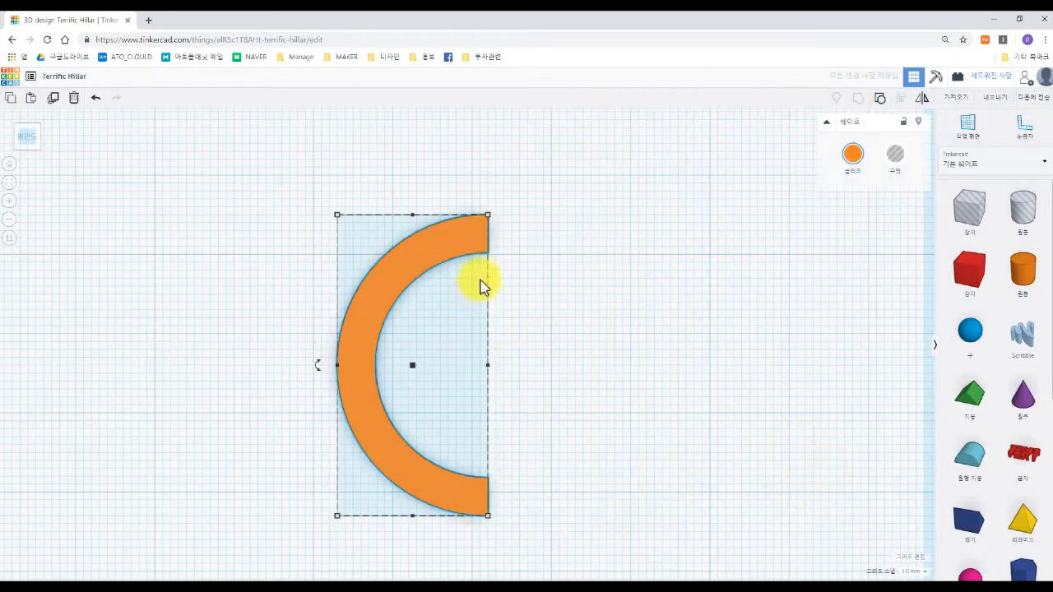
{"action": "left_click", "coordinate": [102, 98]}
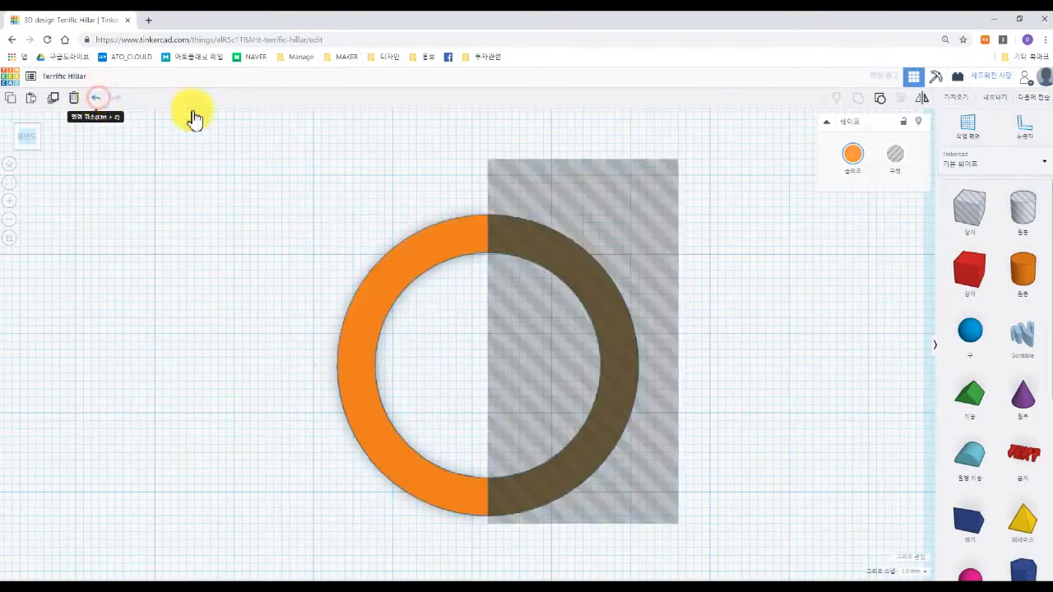
Step: Move the box hole over the tube's left half and group the two to leave the right half as a handle
{"action": "left_click_drag", "start_coordinate": [574, 207], "coordinate": [378, 208]}
{"action": "left_click", "coordinate": [751, 223]}
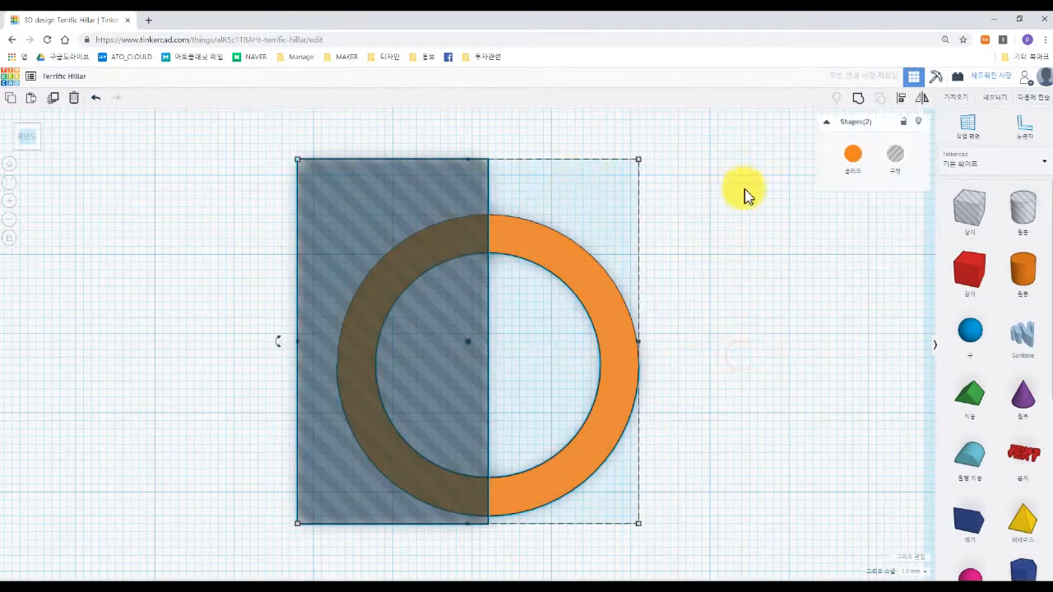
{"action": "left_click", "coordinate": [858, 107]}
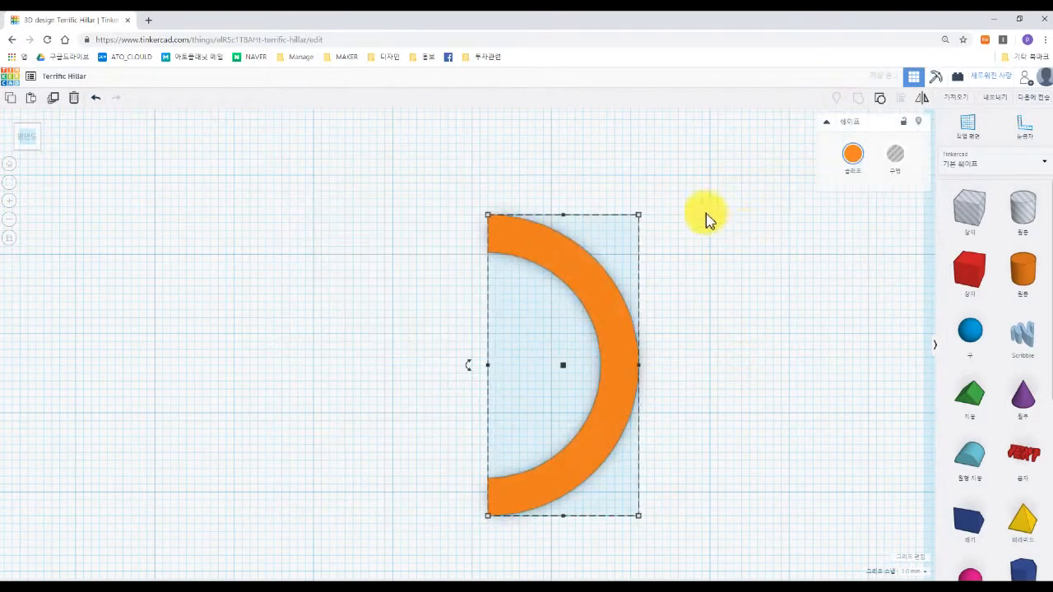
{"action": "scroll", "coordinate": [644, 350], "scroll_direction": "down", "scroll_amount": 6}
{"action": "right_click_drag", "start_coordinate": [644, 332], "coordinate": [644, 295]}
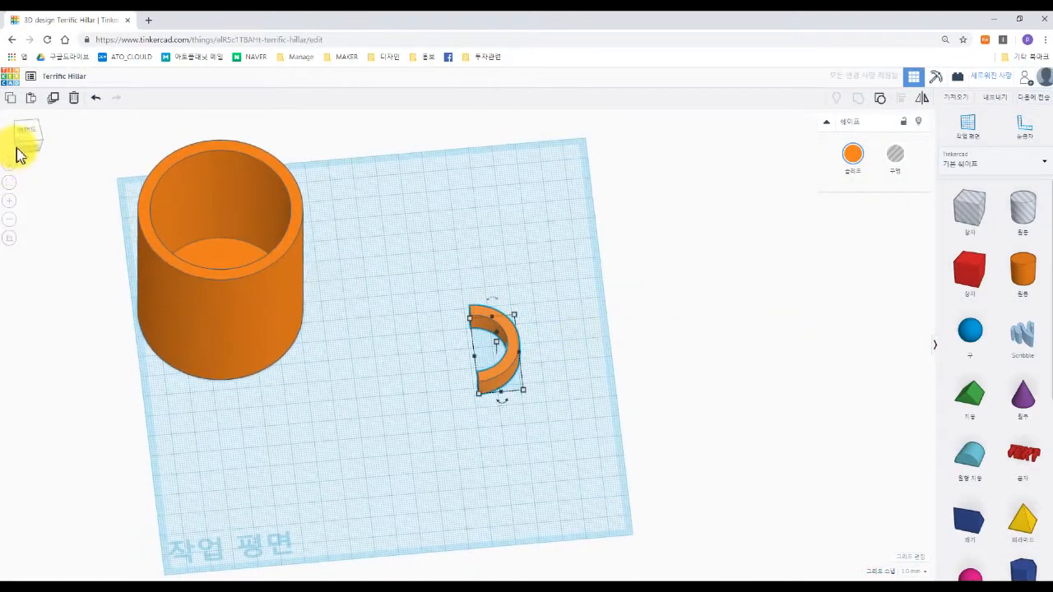
{"action": "left_click_drag", "start_coordinate": [31, 158], "coordinate": [26, 143]}
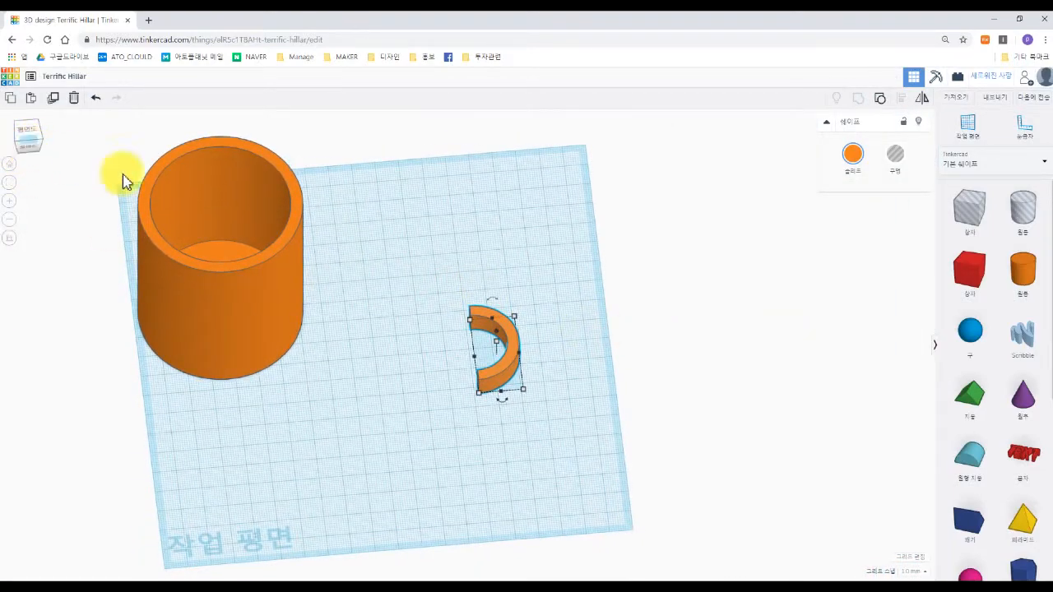
Step: Move the hollow mug body about 42 mm toward the back of the workplane, away from the half-tube handle
{"action": "left_click", "coordinate": [33, 150]}
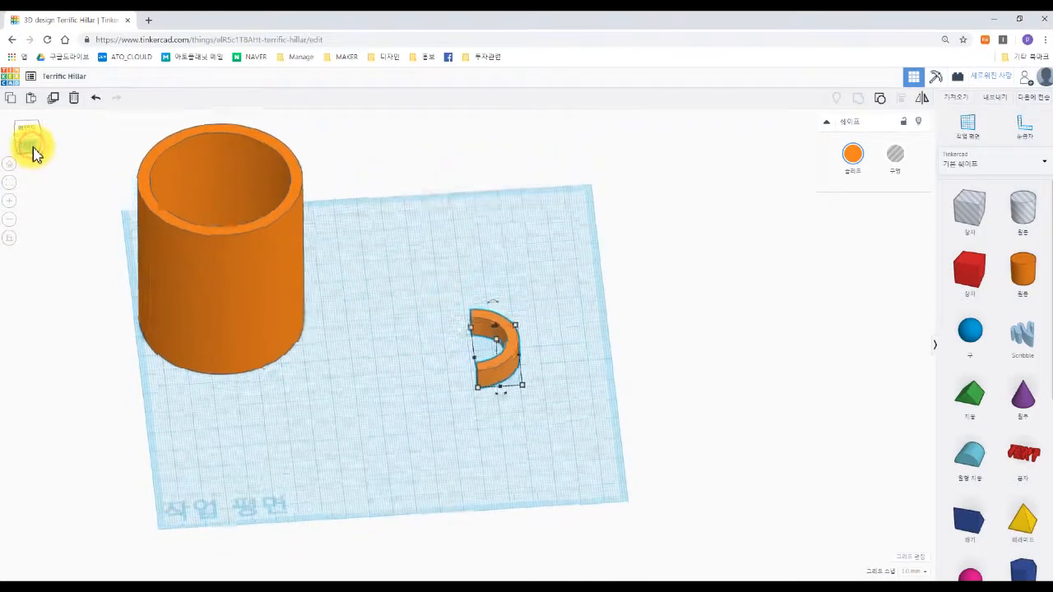
{"action": "right_click_drag", "start_coordinate": [500, 395], "coordinate": [689, 372]}
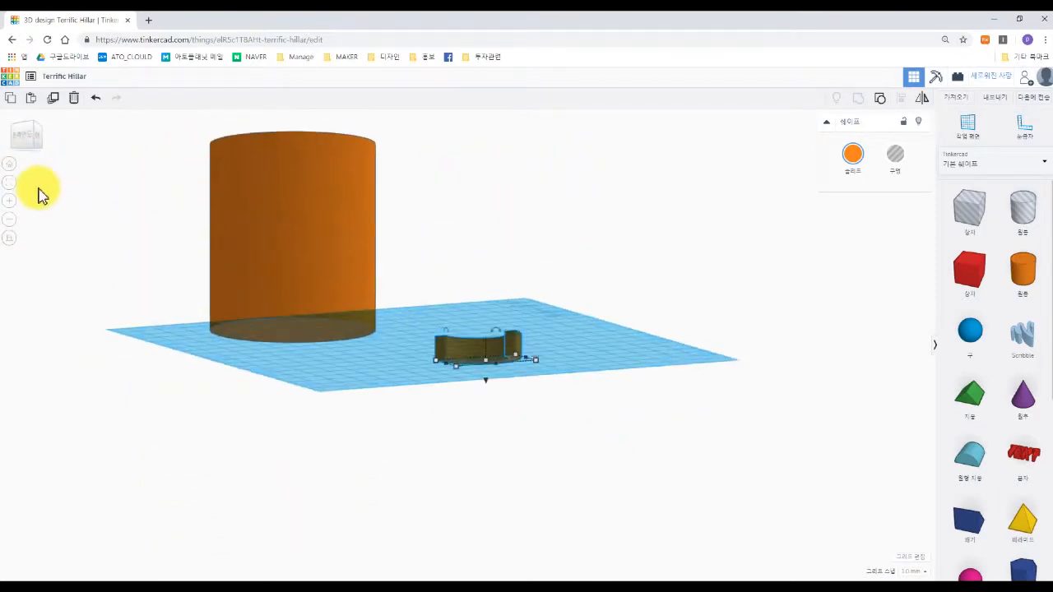
{"action": "left_click", "coordinate": [22, 137]}
{"action": "left_click_drag", "start_coordinate": [378, 263], "coordinate": [295, 251]}
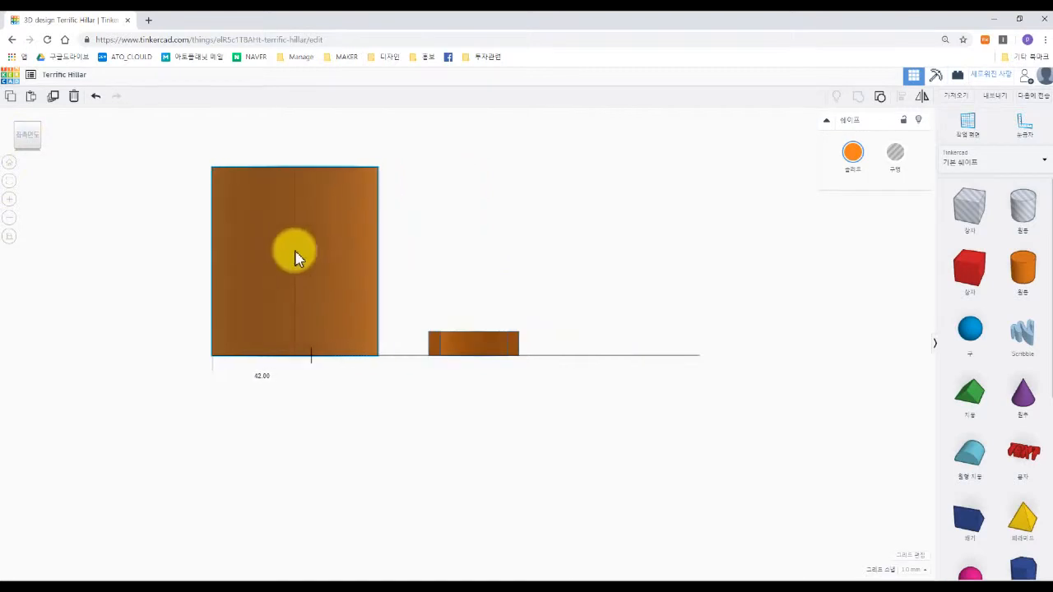
Step: Rotate the half-tube handle by -90° about the left-right axis so it stands upright
{"action": "left_click", "coordinate": [496, 349]}
{"action": "left_click_drag", "start_coordinate": [474, 325], "coordinate": [505, 350]}
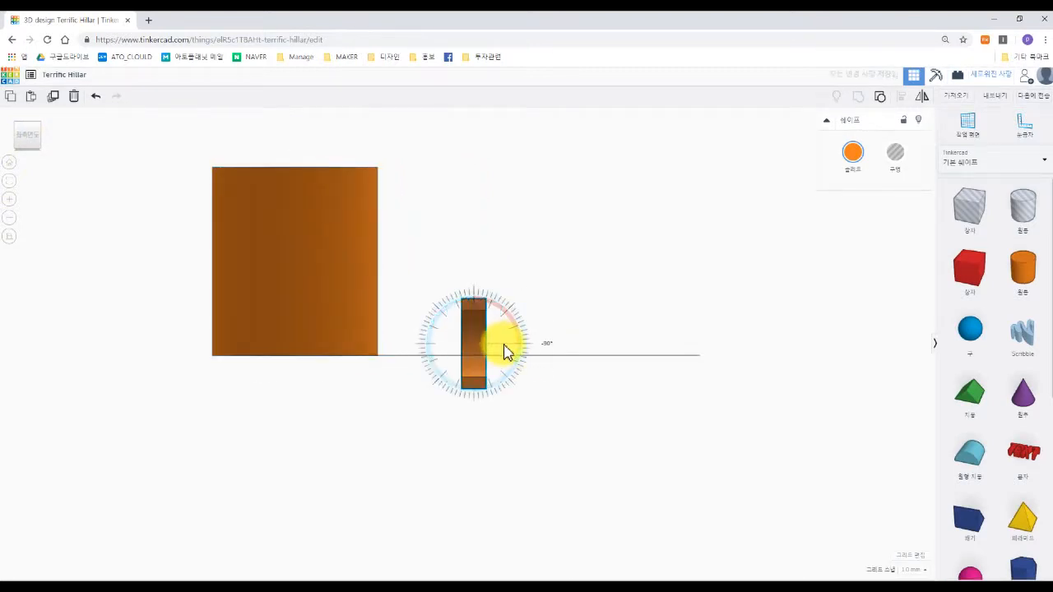
{"action": "left_click", "coordinate": [649, 317]}
Step: Align the centres of the mug body and the handle in height and in depth
{"action": "mouse_move", "coordinate": [649, 317]}
{"action": "right_mouse_down"}
{"action": "mouse_move", "coordinate": [407, 326]}
{"action": "mouse_move", "coordinate": [391, 342]}
{"action": "right_mouse_up"}
{"action": "mouse_move", "coordinate": [666, 348]}
{"action": "left_mouse_down"}
{"action": "mouse_move", "coordinate": [104, 195]}
{"action": "mouse_move", "coordinate": [91, 172]}
{"action": "left_mouse_up"}
{"action": "right_click_drag", "start_coordinate": [660, 201], "coordinate": [561, 220]}
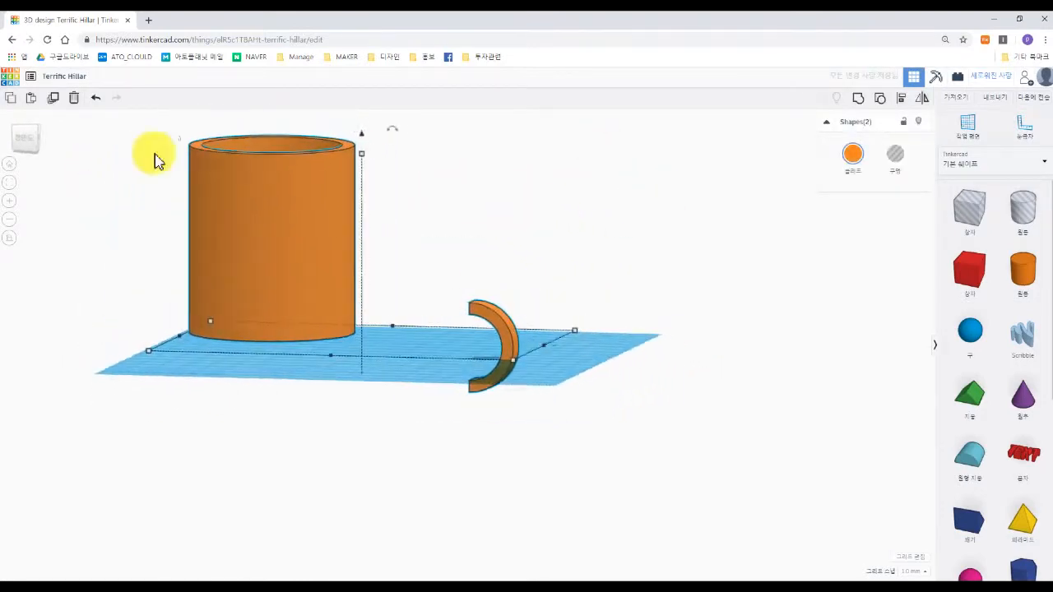
{"action": "left_click", "coordinate": [11, 166]}
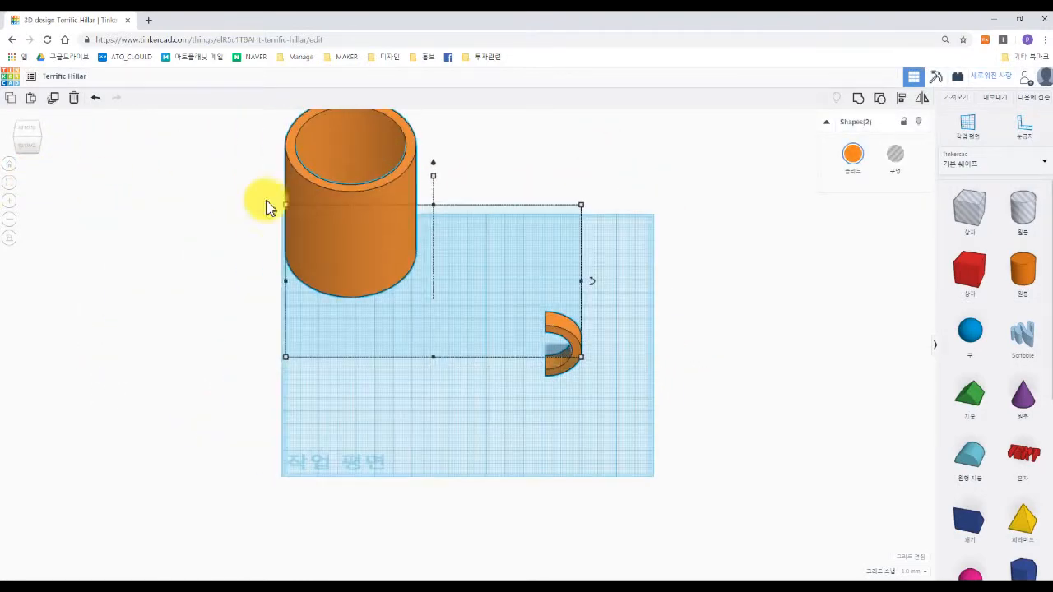
{"action": "left_click", "coordinate": [902, 98]}
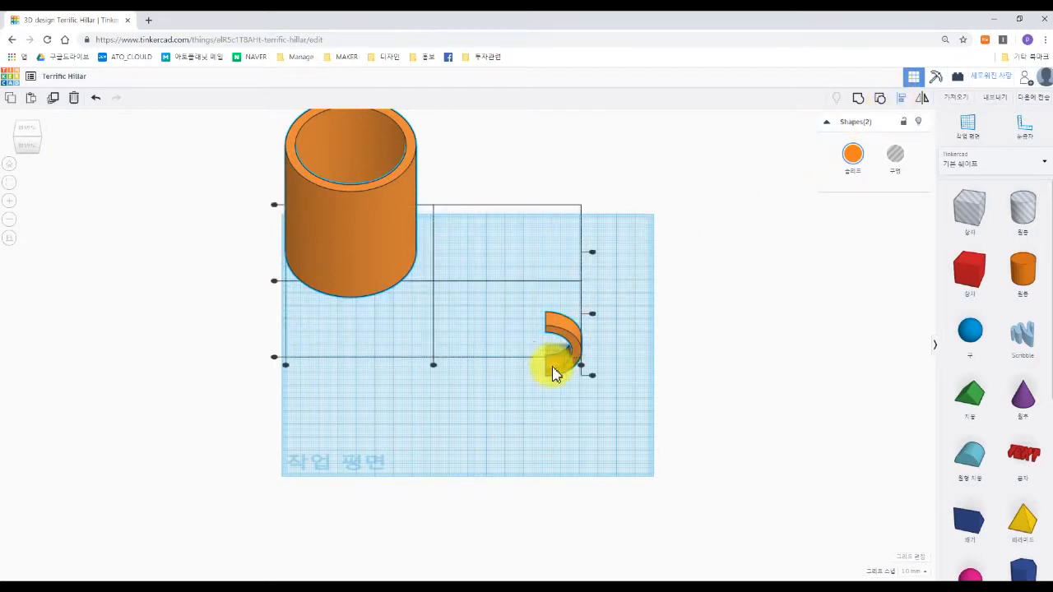
{"action": "right_click_drag", "start_coordinate": [526, 341], "coordinate": [593, 288]}
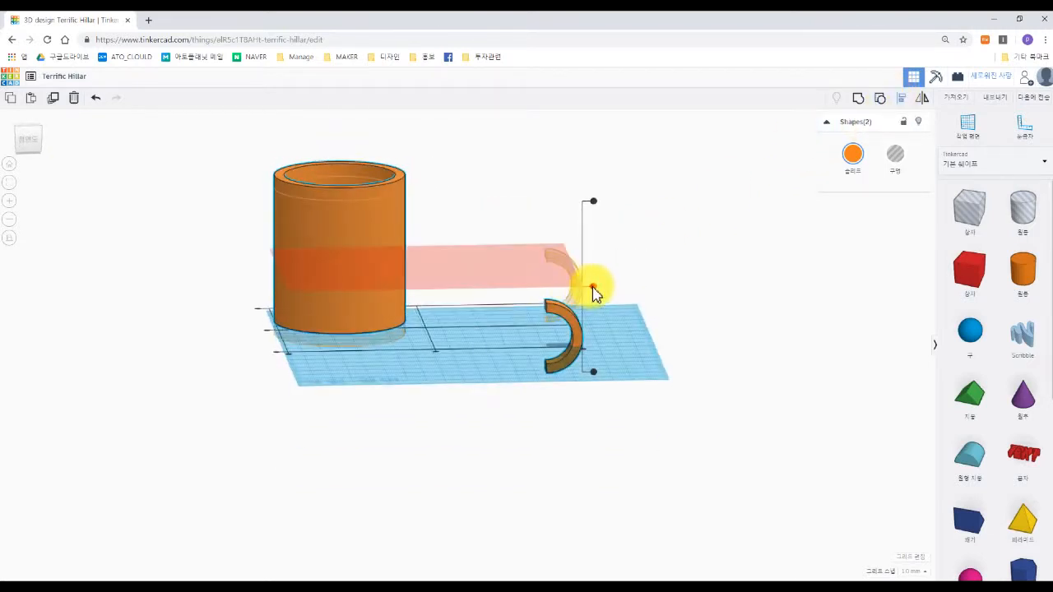
{"action": "right_click_drag", "start_coordinate": [486, 343], "coordinate": [319, 283]}
{"action": "left_click", "coordinate": [319, 282]}
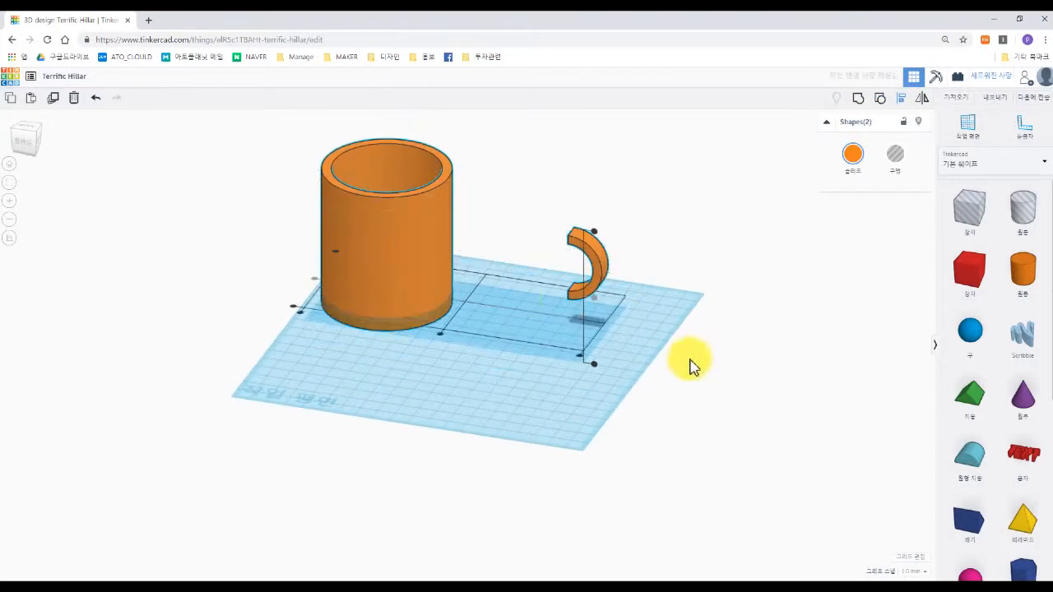
{"action": "right_click_drag", "start_coordinate": [717, 364], "coordinate": [646, 380]}
{"action": "mouse_move", "coordinate": [436, 337]}
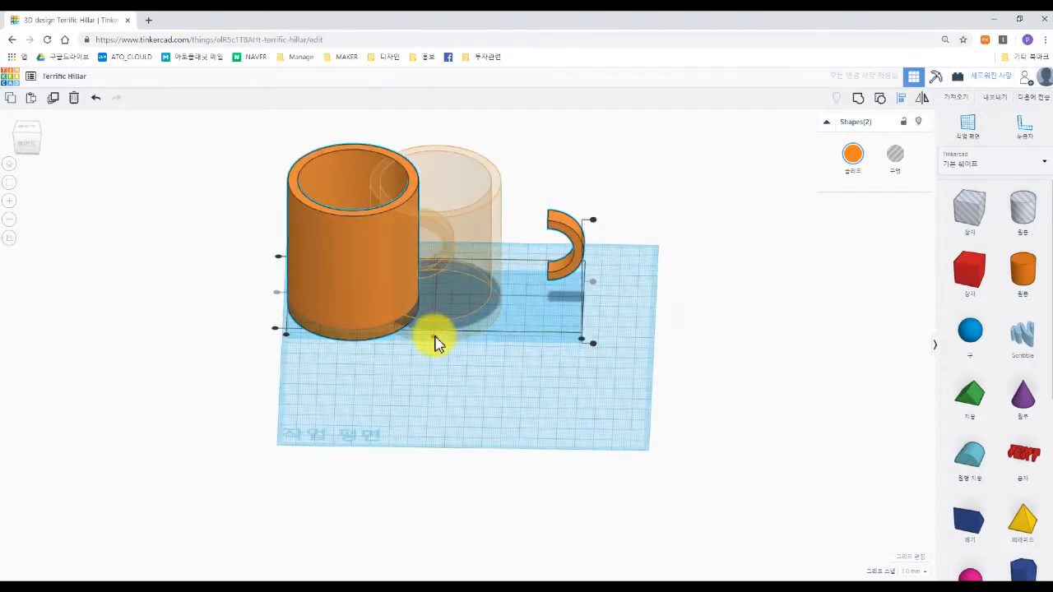
{"action": "left_click", "coordinate": [611, 313]}
Step: Move the handle about 73 mm sideways so its ends sink into the mug's right wall
{"action": "left_click", "coordinate": [568, 255]}
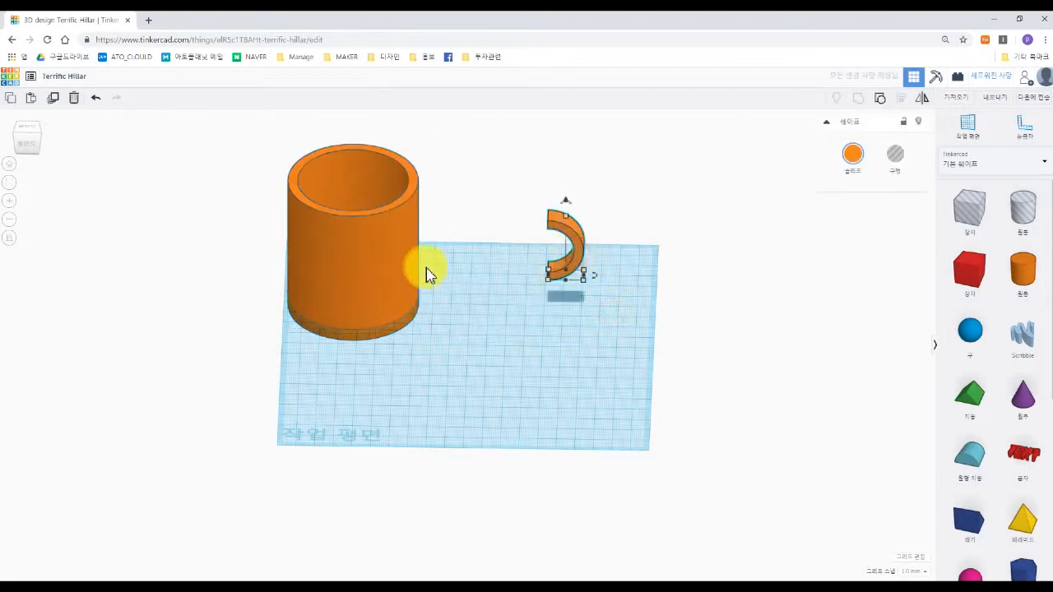
{"action": "left_click_drag", "start_coordinate": [564, 212], "coordinate": [441, 238]}
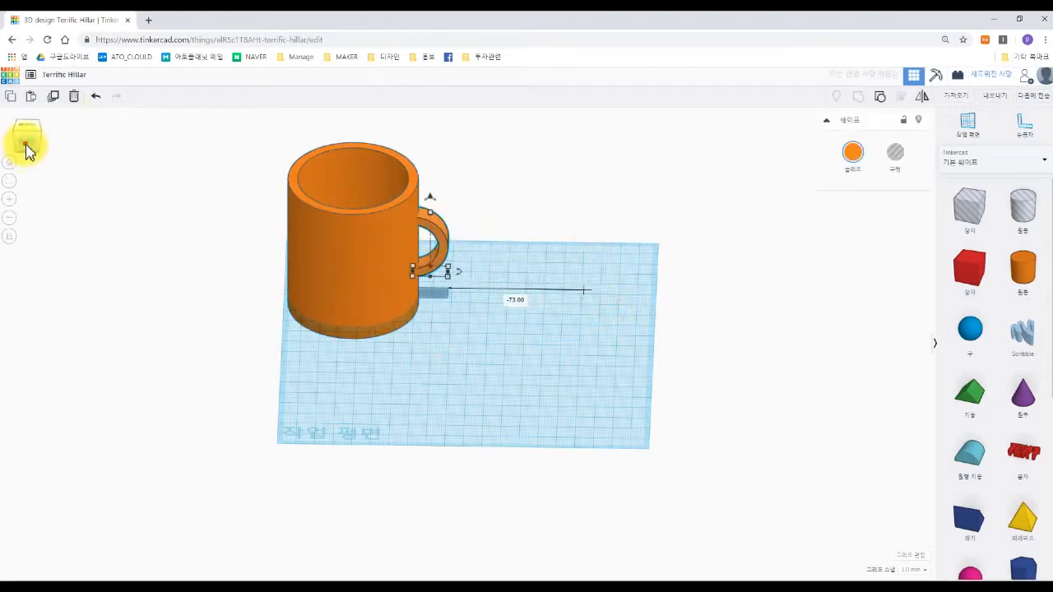
{"action": "left_click", "coordinate": [27, 137]}
{"action": "scroll", "coordinate": [437, 296], "scroll_direction": "up", "scroll_amount": 4}
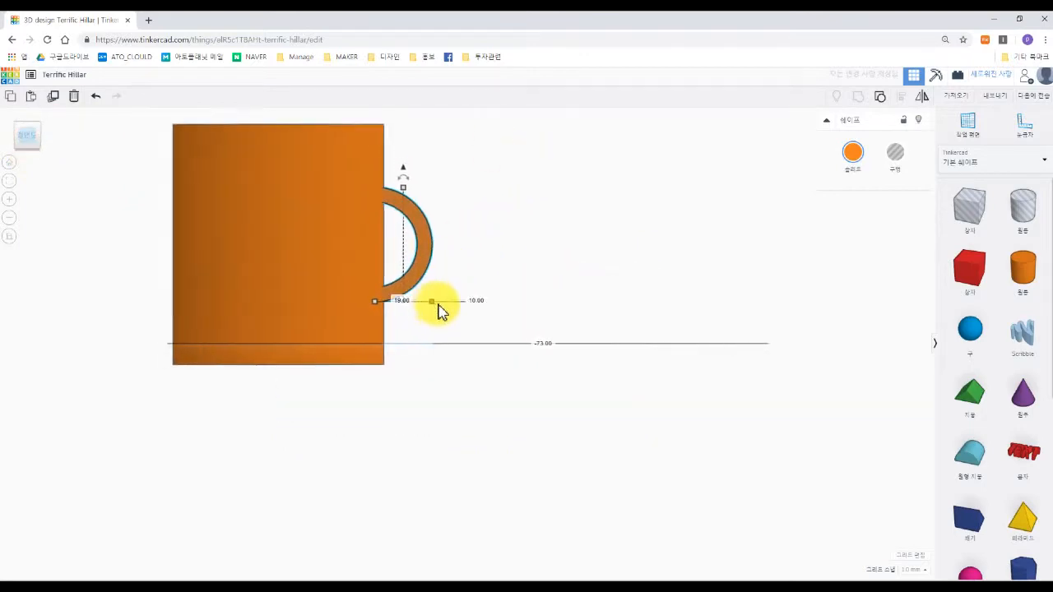
{"action": "right_click_drag", "start_coordinate": [445, 313], "coordinate": [536, 299]}
Step: Group the handle and the mug body into one shape
{"action": "left_click", "coordinate": [379, 195], "text": "shift"}
{"action": "left_click", "coordinate": [905, 101]}
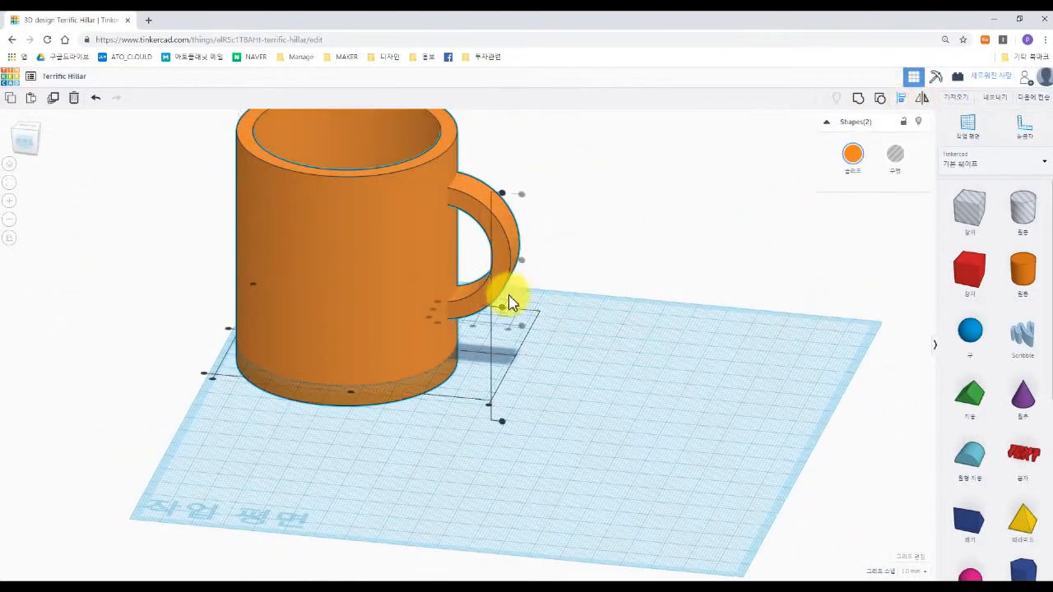
{"action": "left_click", "coordinate": [27, 141]}
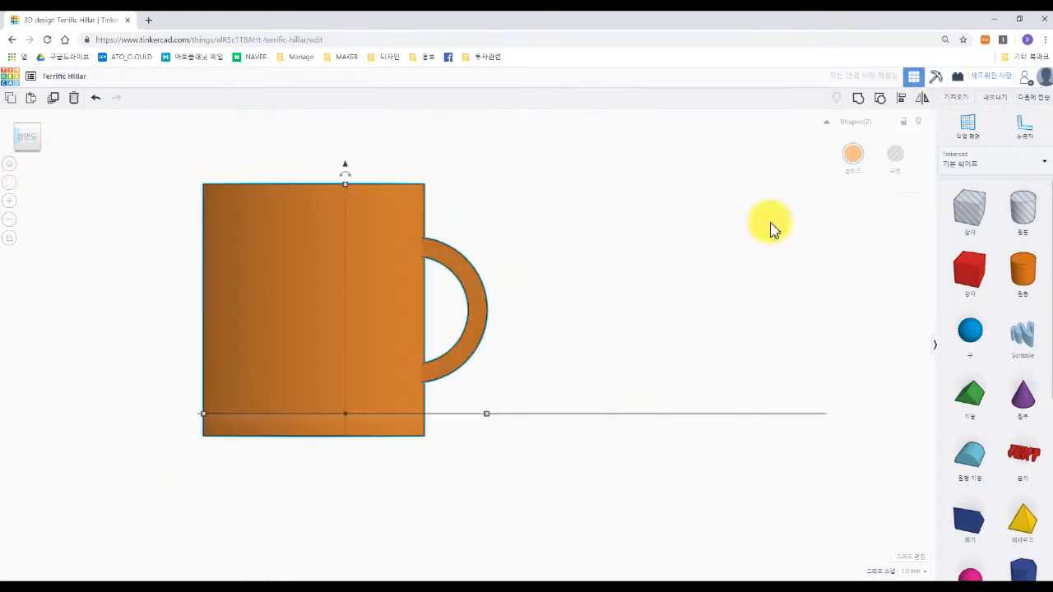
{"action": "left_click", "coordinate": [856, 100]}
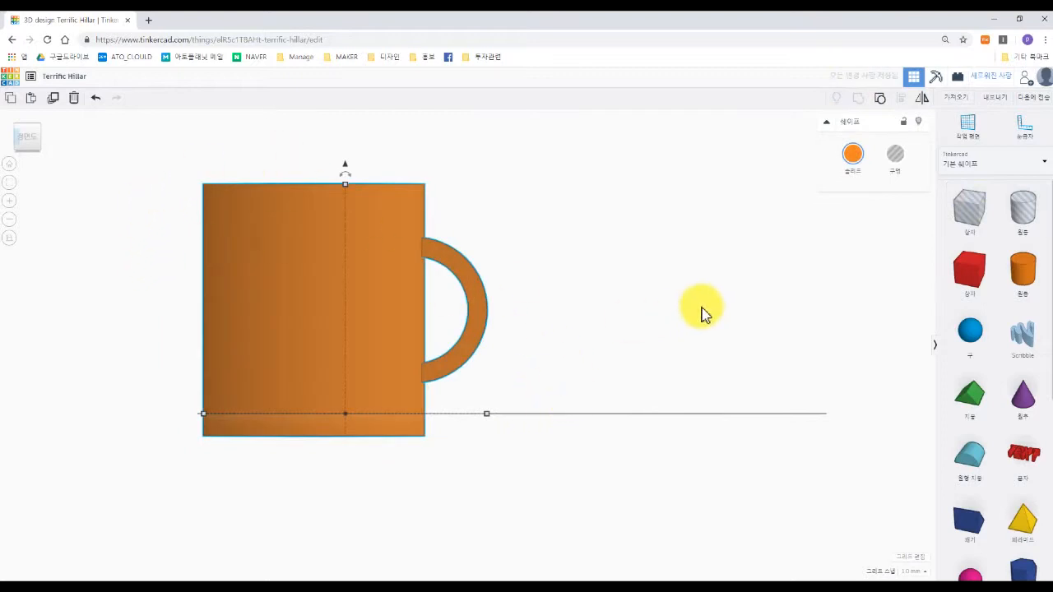
Step: Move the grouped mug to the right and raise it 7 mm so its base rests on the workplane
{"action": "right_click_drag", "start_coordinate": [680, 291], "coordinate": [603, 349]}
{"action": "left_click_drag", "start_coordinate": [362, 300], "coordinate": [464, 331]}
{"action": "right_click_drag", "start_coordinate": [694, 359], "coordinate": [689, 315]}
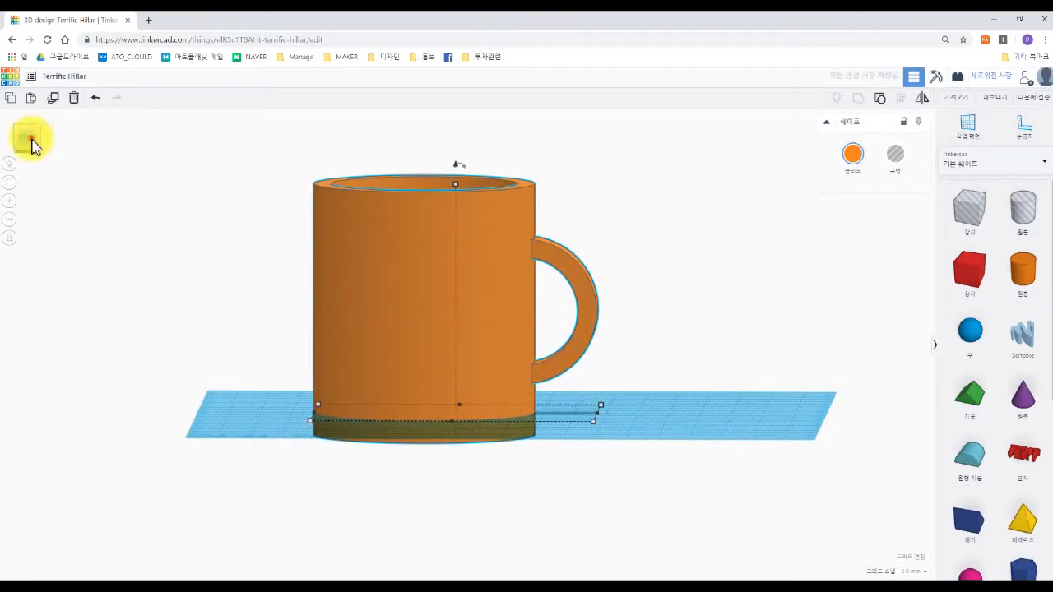
{"action": "left_click", "coordinate": [31, 140]}
{"action": "scroll", "coordinate": [456, 171], "scroll_direction": "up", "scroll_amount": 3}
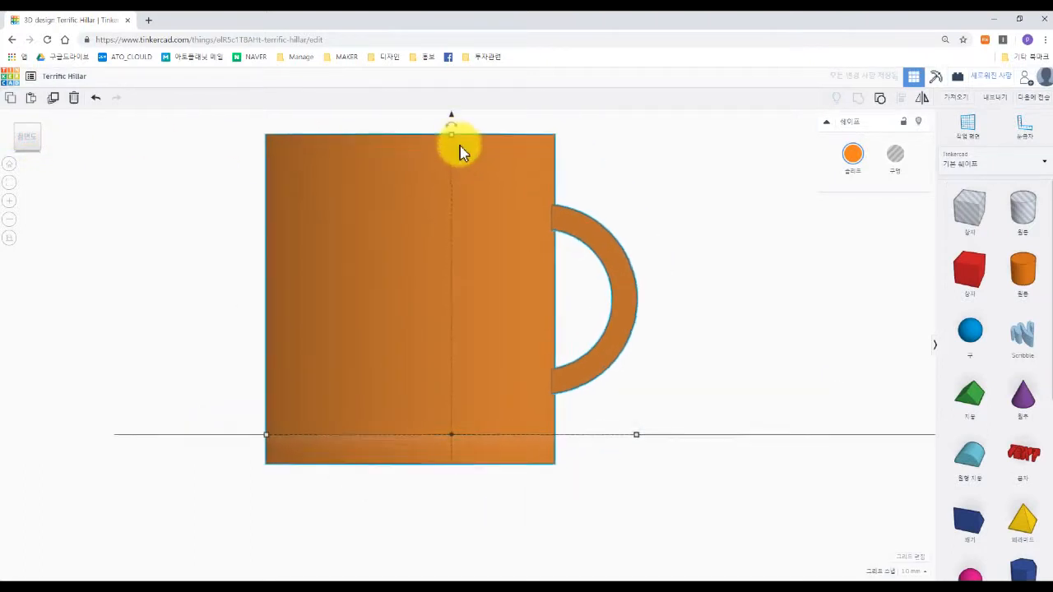
{"action": "left_click_drag", "start_coordinate": [448, 195], "coordinate": [442, 164]}
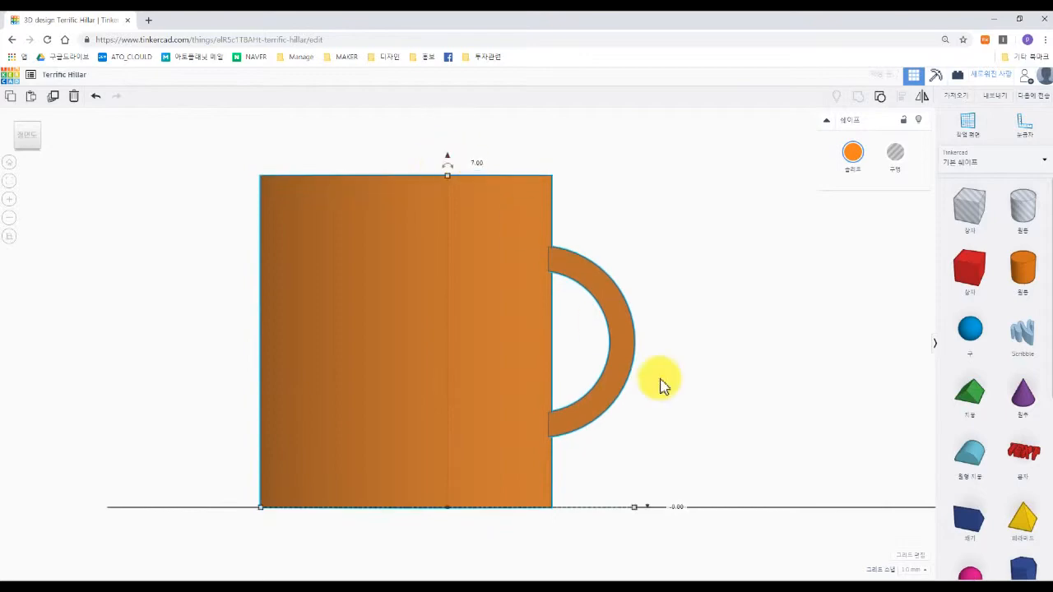
{"action": "mouse_move", "coordinate": [672, 372]}
{"action": "right_mouse_down"}
{"action": "mouse_move", "coordinate": [686, 406]}
{"action": "mouse_move", "coordinate": [678, 390]}
{"action": "right_mouse_up"}
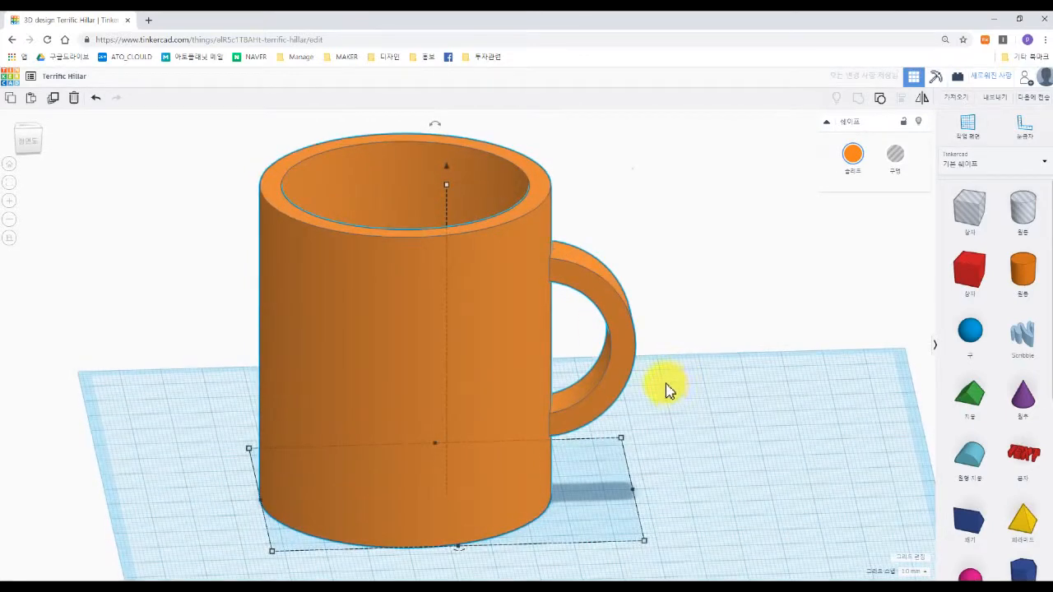
Step: Undo the mug's upward move and redo it
{"action": "left_click", "coordinate": [23, 152]}
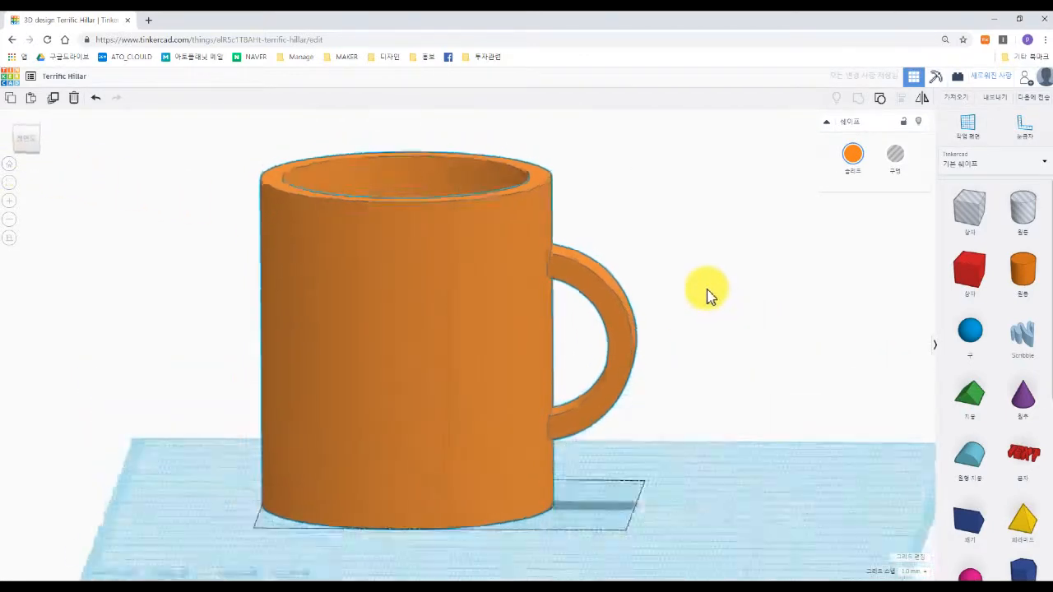
{"action": "key", "text": "ctrl+z"}
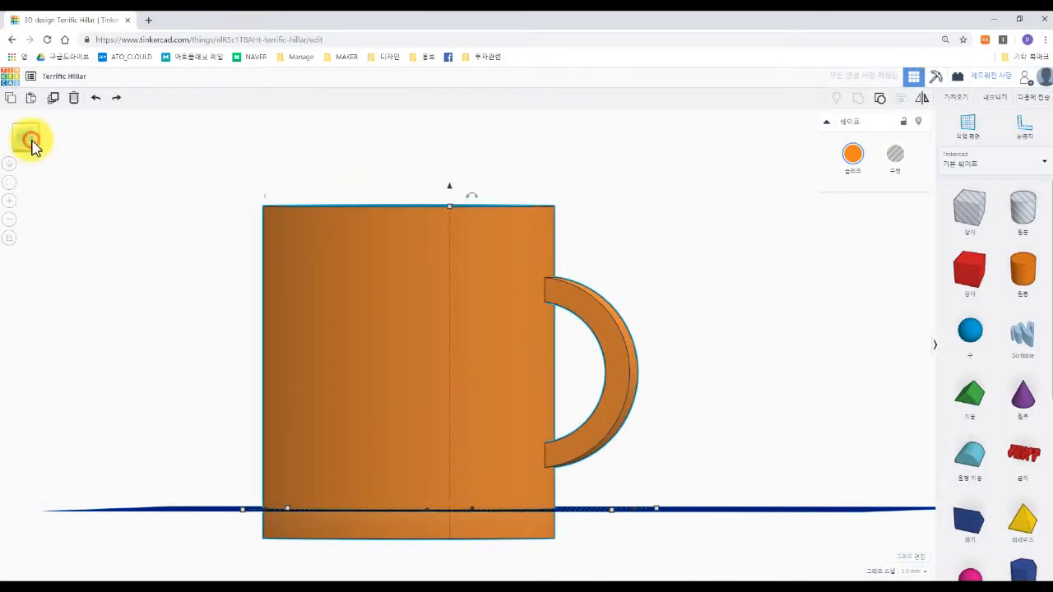
{"action": "left_click", "coordinate": [31, 146]}
{"action": "key", "text": "ctrl+y"}
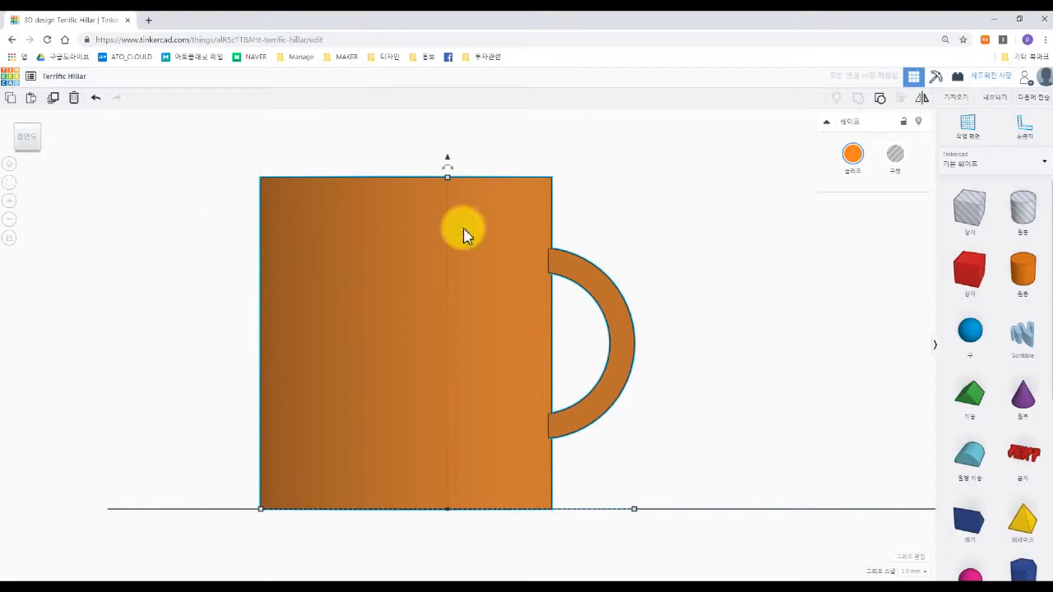
Step: Try raising the mug 12 mm above the workplane and lowering it below the plane, undoing each move
{"action": "left_click_drag", "start_coordinate": [446, 164], "coordinate": [479, 111]}
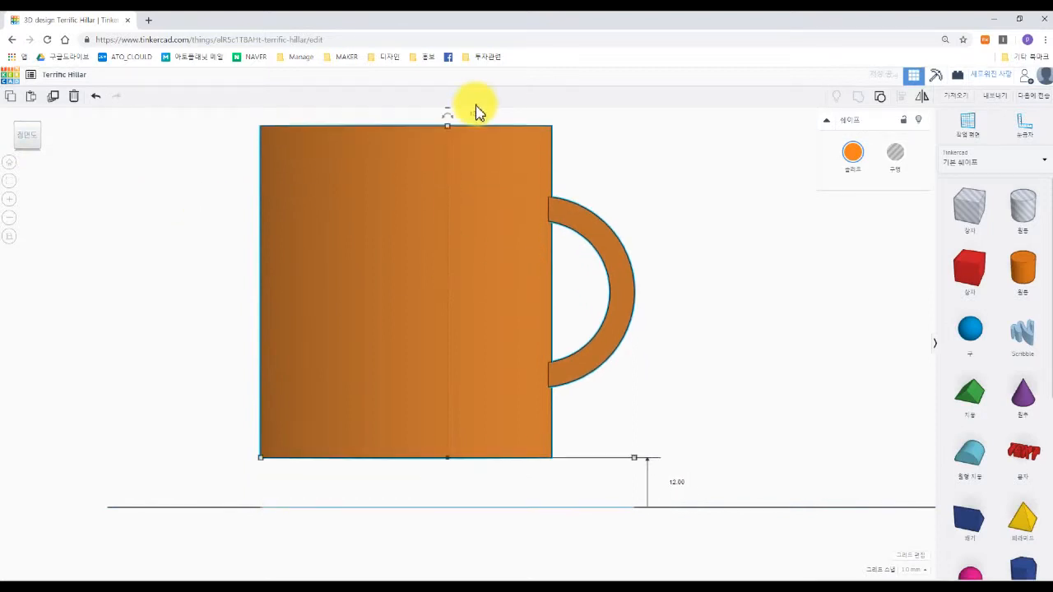
{"action": "key", "text": "ctrl+z"}
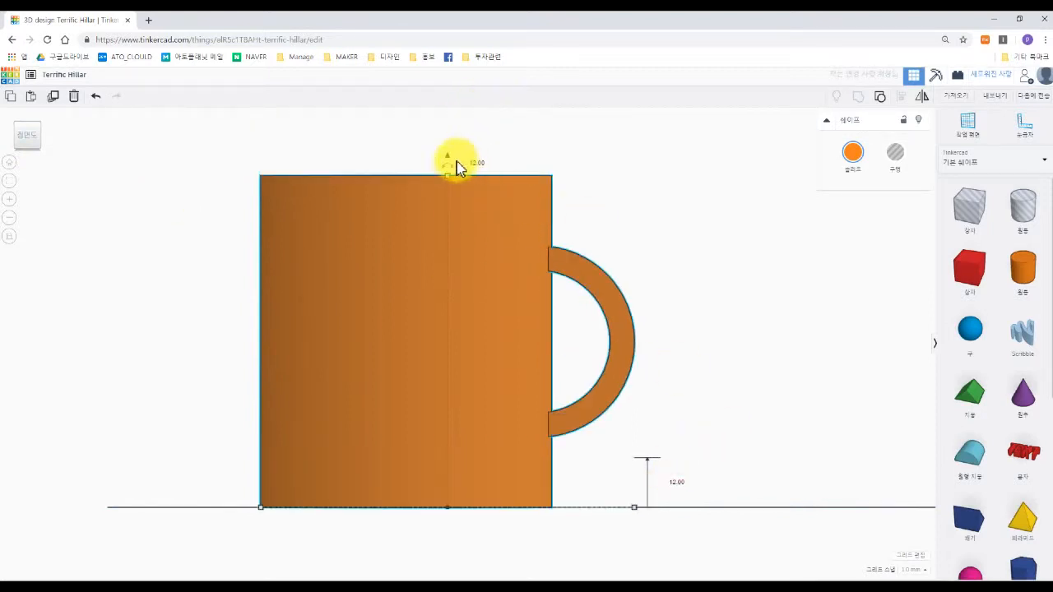
{"action": "left_click_drag", "start_coordinate": [449, 163], "coordinate": [436, 221]}
{"action": "key", "text": "ctrl+z"}
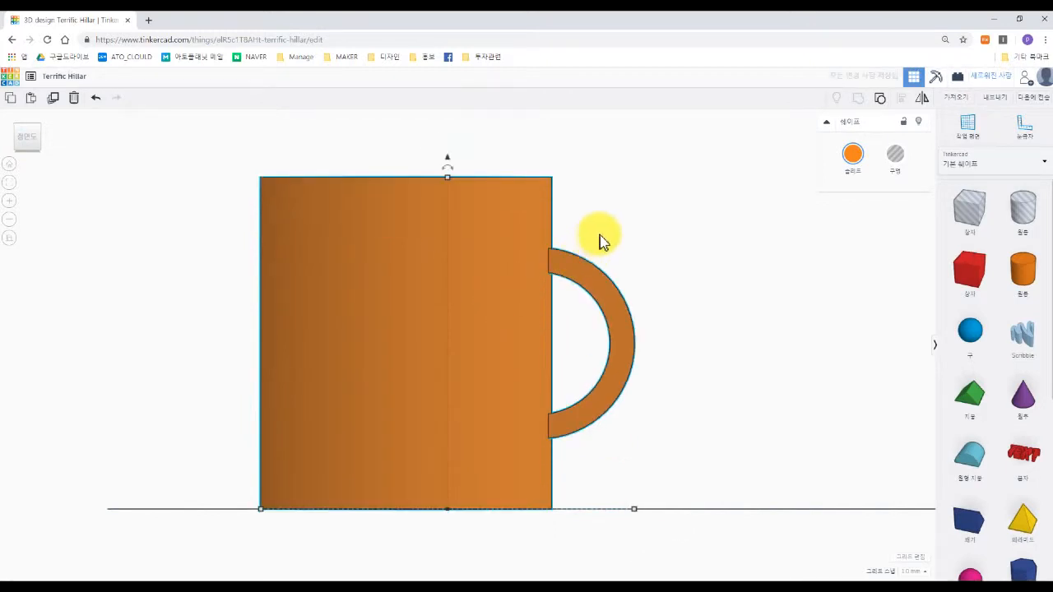
Step: Move the mug about 18 mm sideways and 20 mm in depth, toward the middle of the workplane
{"action": "left_click", "coordinate": [12, 164]}
{"action": "left_click_drag", "start_coordinate": [400, 321], "coordinate": [444, 331]}
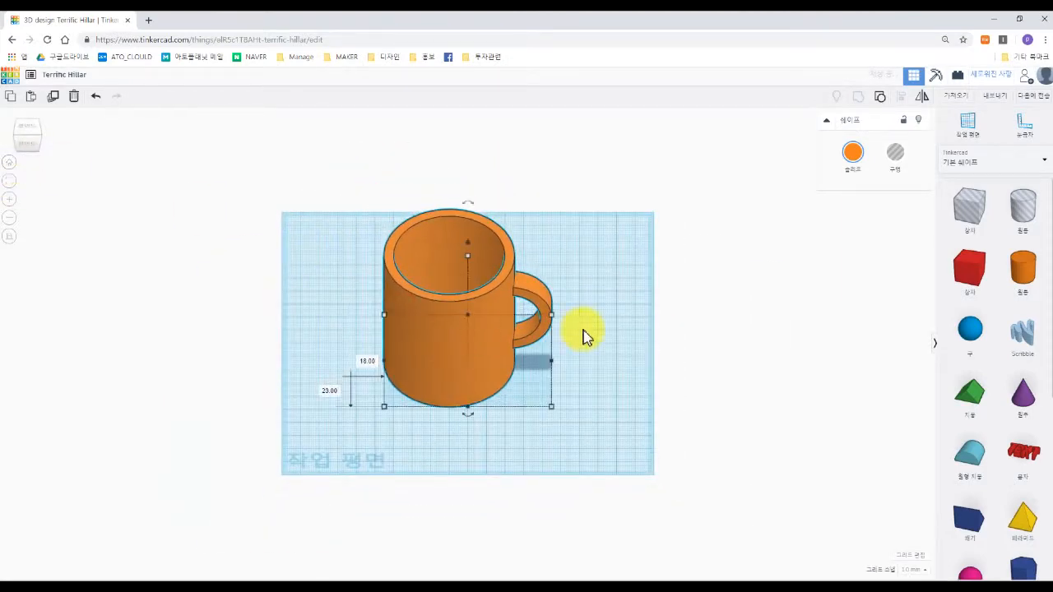
{"action": "left_click", "coordinate": [583, 337]}
{"action": "scroll", "coordinate": [516, 243], "scroll_direction": "up", "scroll_amount": 2}
{"action": "right_click_drag", "start_coordinate": [528, 234], "coordinate": [532, 259]}
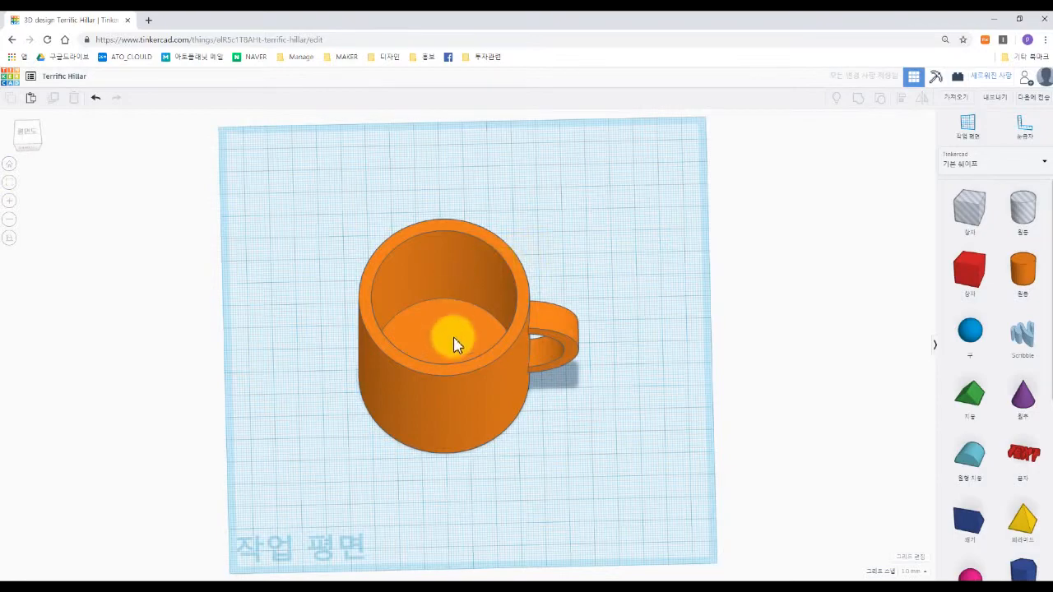
{"action": "scroll", "coordinate": [482, 296], "scroll_direction": "up", "scroll_amount": 3}
{"action": "right_click_drag", "start_coordinate": [488, 302], "coordinate": [456, 384]}
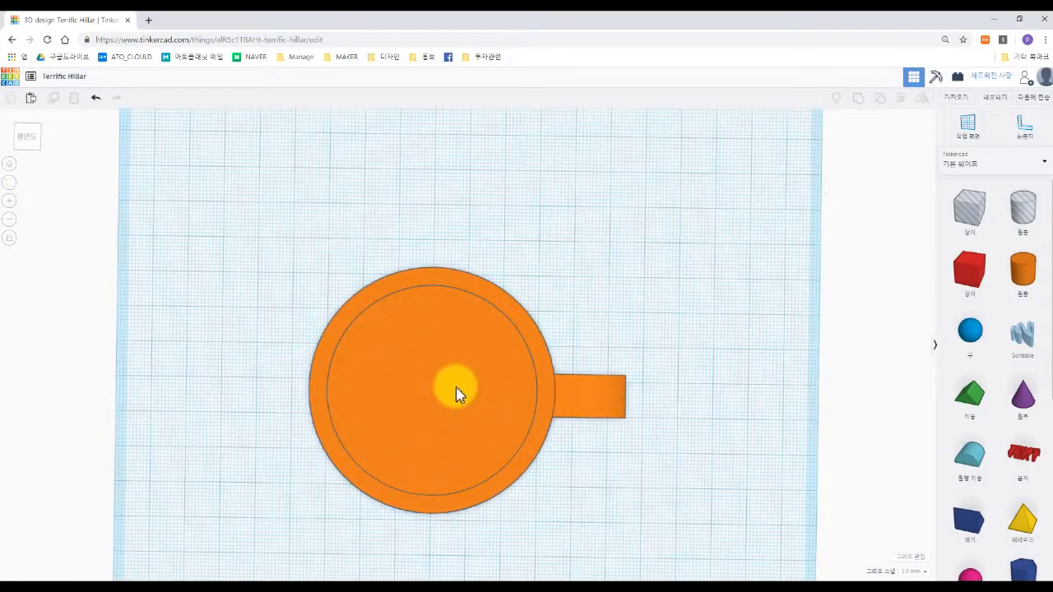
{"action": "right_click_drag", "start_coordinate": [686, 397], "coordinate": [710, 357]}
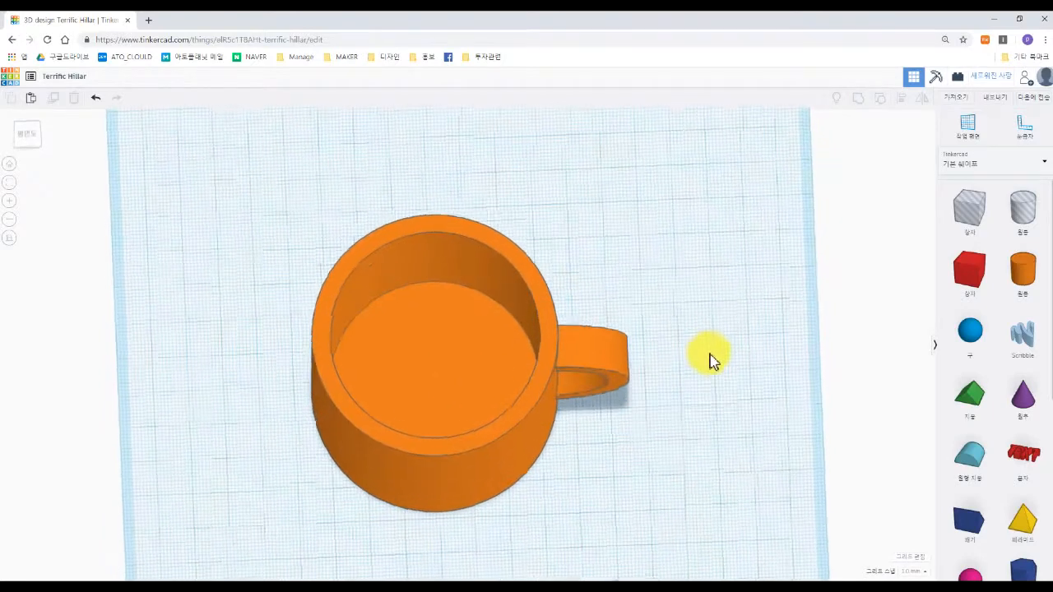
Step: Add a yellow star shape to the workplane in front of the mug's handle
{"action": "scroll", "coordinate": [1028, 393], "scroll_direction": "down", "scroll_amount": 1}
{"action": "scroll", "coordinate": [1024, 391], "scroll_direction": "down", "scroll_amount": 5}
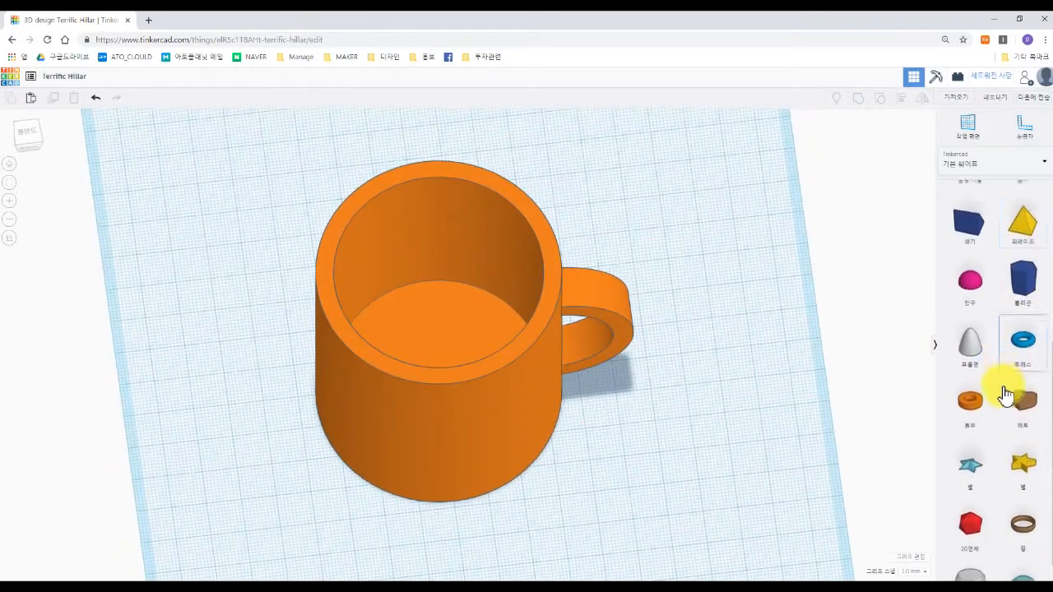
{"action": "left_click_drag", "start_coordinate": [1024, 435], "coordinate": [650, 412]}
Step: Rotate the star 18° in the top view so one tip points straight toward the back
{"action": "left_click", "coordinate": [28, 136]}
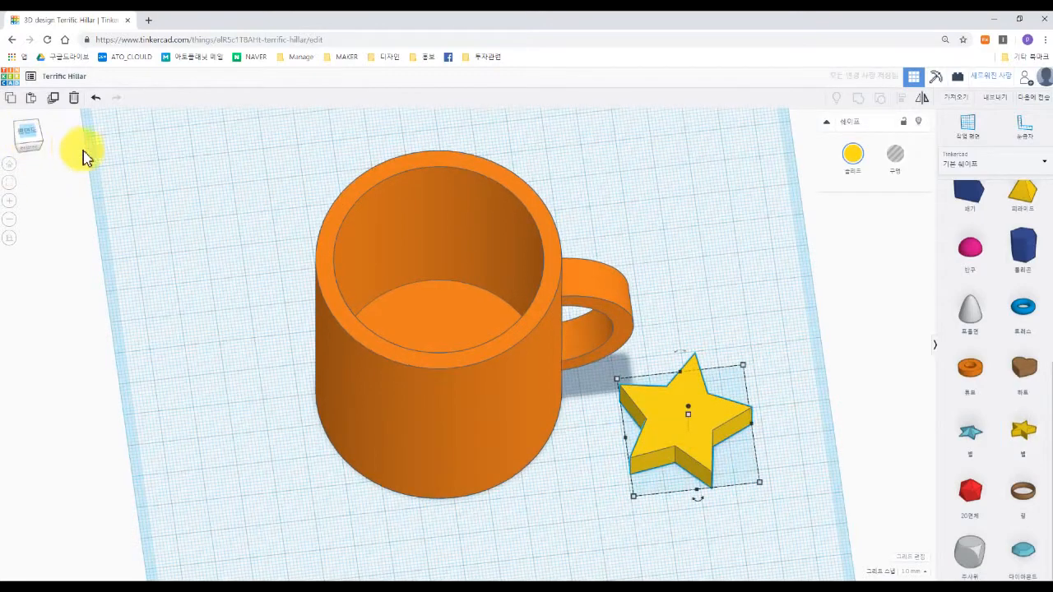
{"action": "left_click_drag", "start_coordinate": [35, 141], "coordinate": [34, 143]}
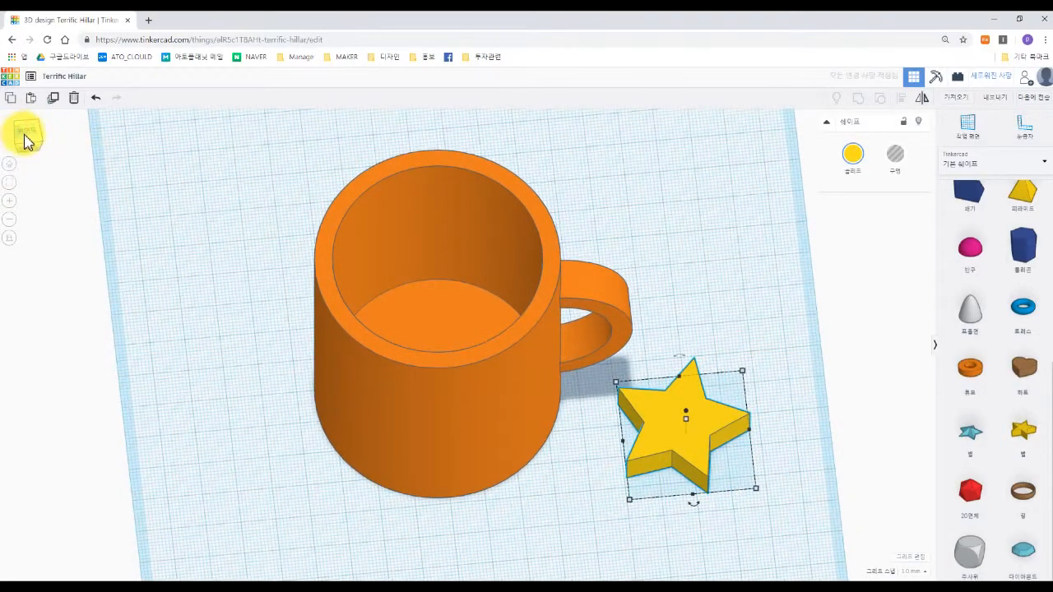
{"action": "left_click", "coordinate": [29, 137]}
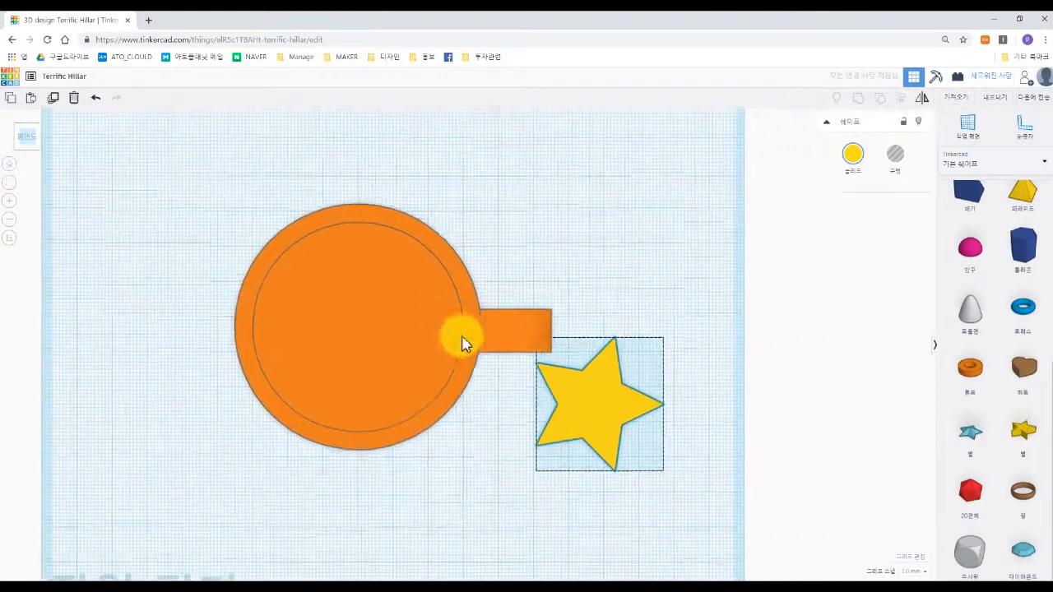
{"action": "left_click_drag", "start_coordinate": [504, 396], "coordinate": [486, 436]}
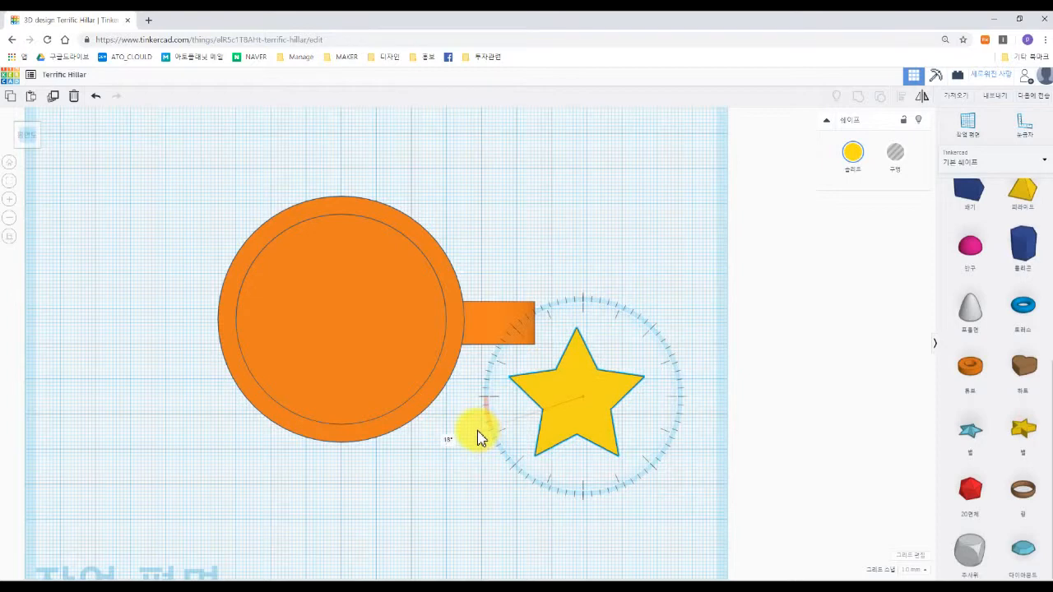
Step: Move the star to the centre of the mug in the top view and raise it slightly onto the mug's floor
{"action": "left_click", "coordinate": [917, 485]}
{"action": "left_click_drag", "start_coordinate": [581, 420], "coordinate": [343, 331]}
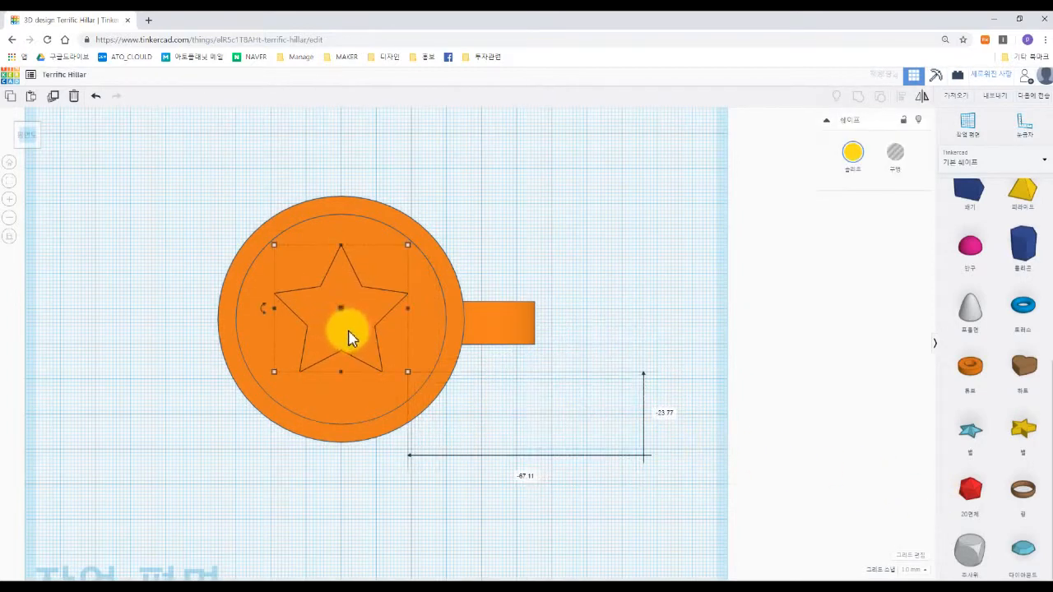
{"action": "right_click_drag", "start_coordinate": [350, 312], "coordinate": [341, 286]}
{"action": "left_click_drag", "start_coordinate": [344, 306], "coordinate": [345, 281]}
{"action": "right_click_drag", "start_coordinate": [536, 399], "coordinate": [544, 437]}
{"action": "right_click_drag", "start_coordinate": [363, 330], "coordinate": [342, 306]}
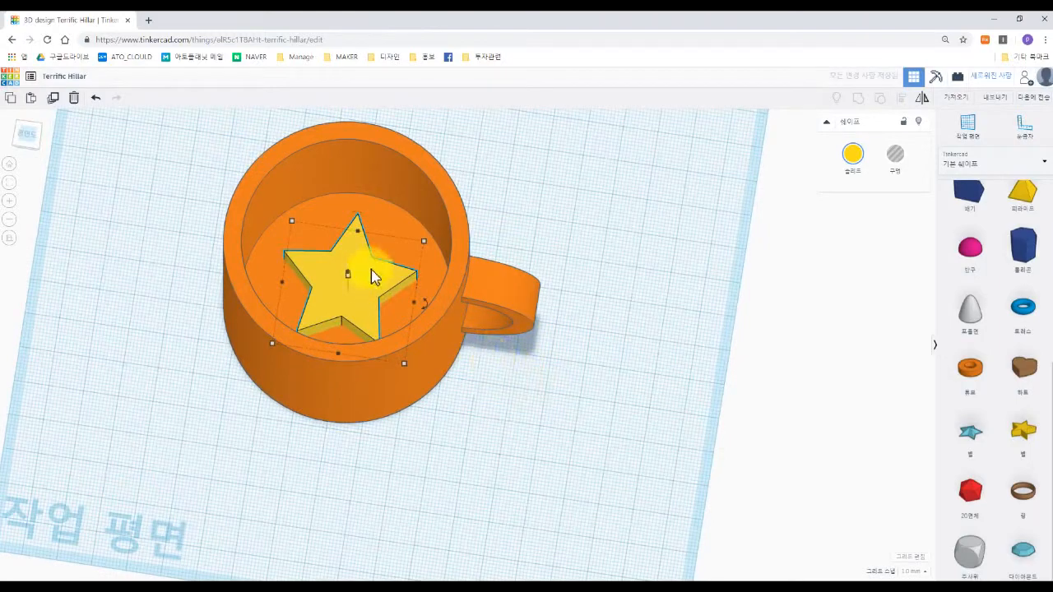
Step: Group the star with the mug and turn on multicolour so the star stays yellow and the mug orange
{"action": "left_click_drag", "start_coordinate": [576, 450], "coordinate": [329, 223]}
{"action": "left_click", "coordinate": [858, 100]}
{"action": "scroll", "coordinate": [357, 287], "scroll_direction": "up", "scroll_amount": 5}
{"action": "left_click", "coordinate": [553, 380]}
{"action": "left_click", "coordinate": [853, 157]}
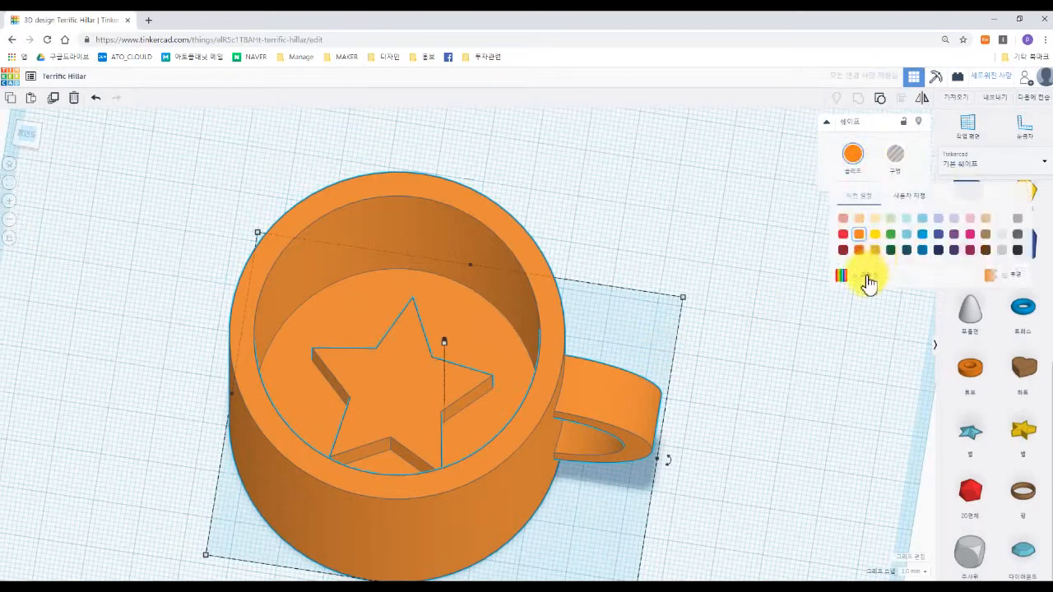
{"action": "left_click", "coordinate": [867, 277]}
{"action": "left_click", "coordinate": [695, 326]}
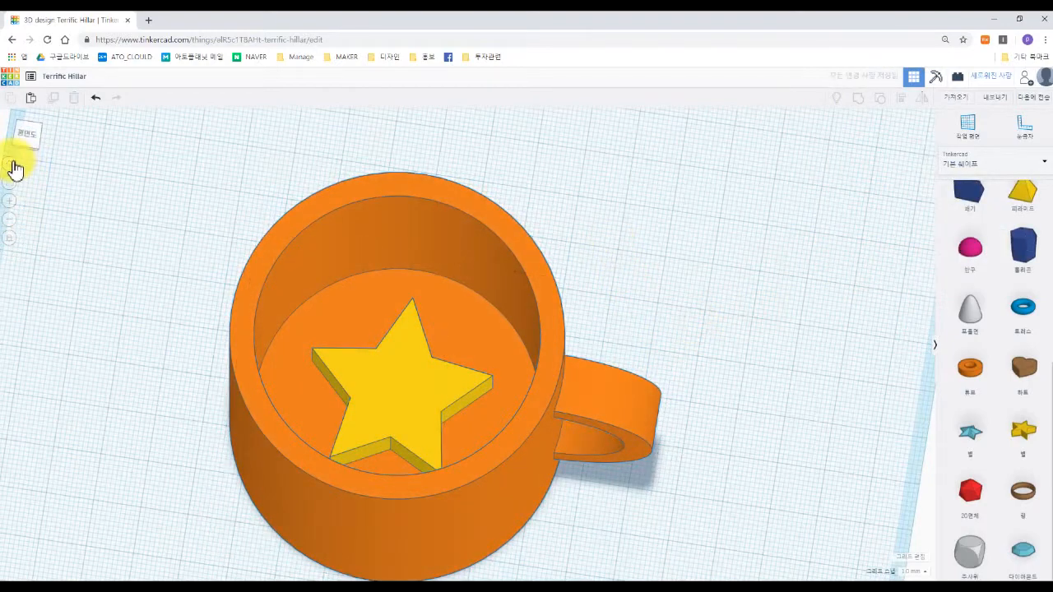
Step: Switch the shape library from basic shapes to the letters and numbers category
{"action": "left_click", "coordinate": [9, 164]}
{"action": "left_click_drag", "start_coordinate": [484, 334], "coordinate": [556, 304]}
{"action": "scroll", "coordinate": [1038, 312], "scroll_direction": "up", "scroll_amount": 3}
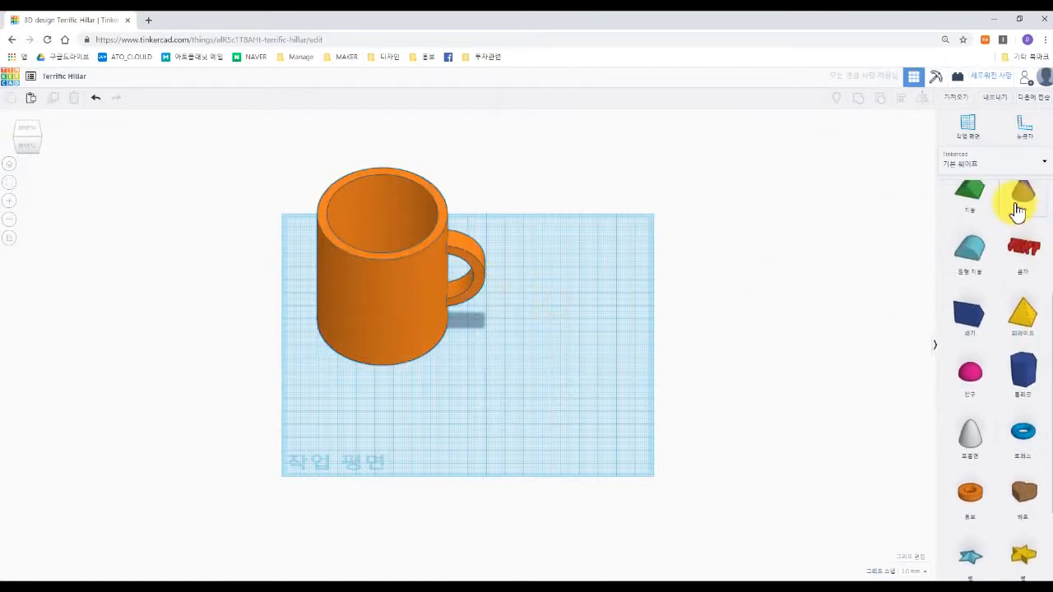
{"action": "left_click", "coordinate": [1027, 170]}
{"action": "left_click", "coordinate": [979, 218]}
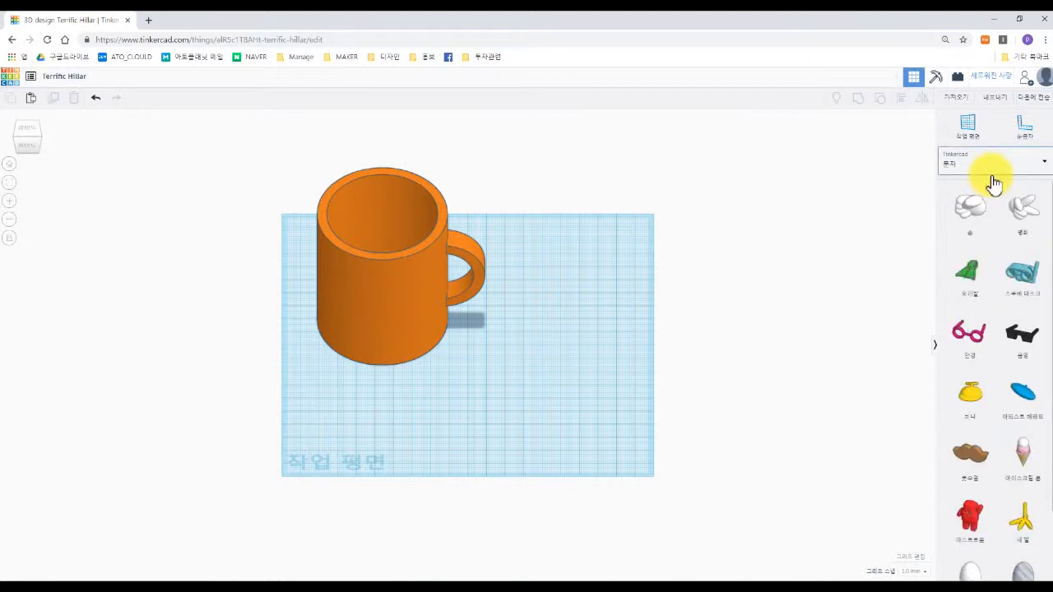
{"action": "left_click", "coordinate": [1032, 175]}
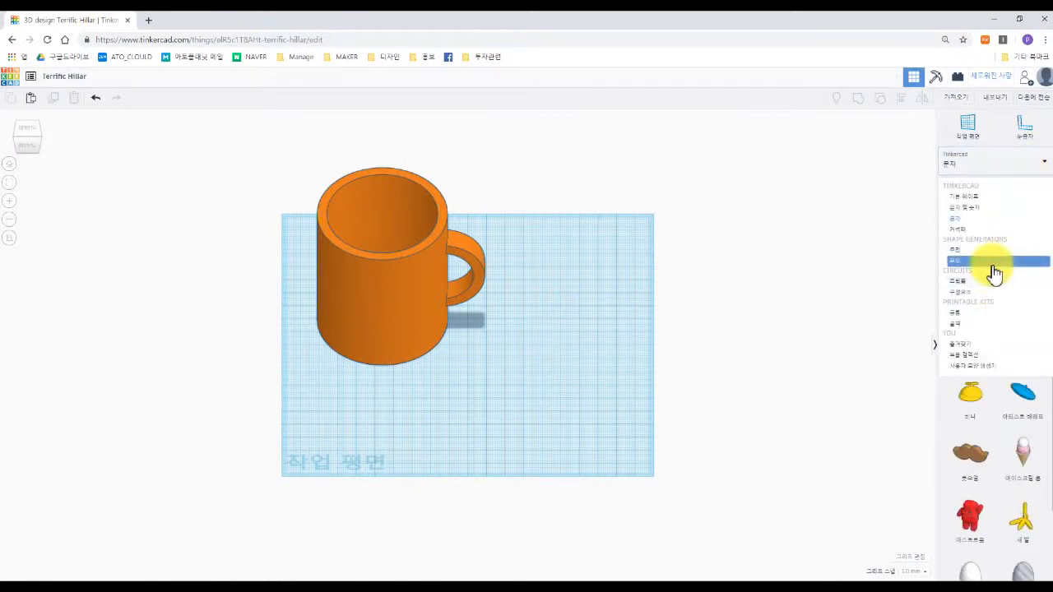
{"action": "left_click", "coordinate": [992, 209]}
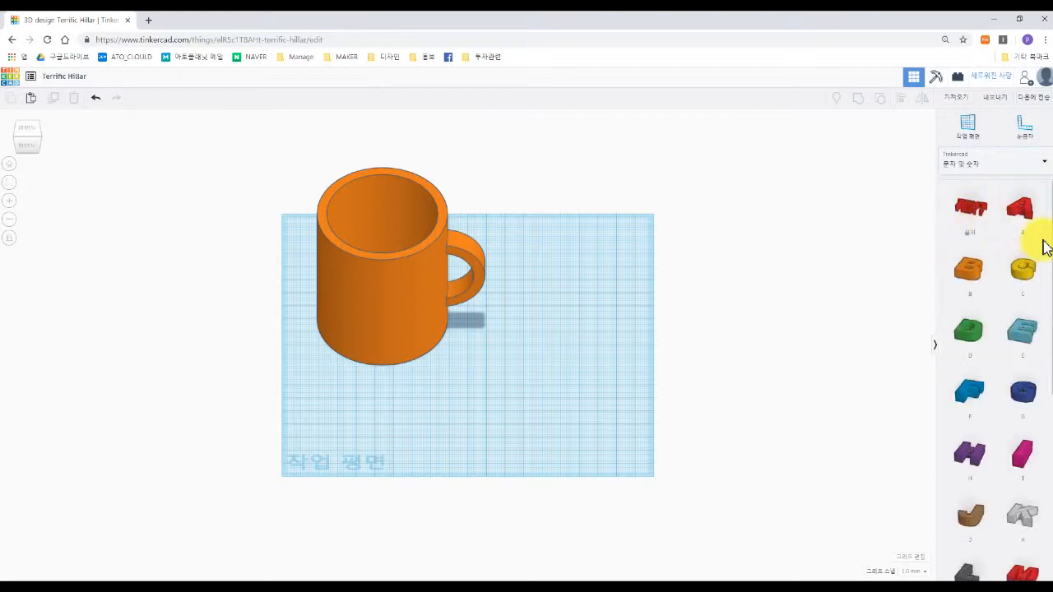
Step: Place a green letter D on the workplane beside the mug and enlarge it to about 73 by 67 mm
{"action": "scroll", "coordinate": [1033, 257], "scroll_direction": "down", "scroll_amount": 3}
{"action": "left_click_drag", "start_coordinate": [972, 214], "coordinate": [653, 419]}
{"action": "left_click", "coordinate": [554, 355]}
{"action": "right_click_drag", "start_coordinate": [658, 415], "coordinate": [668, 337]}
{"action": "key", "text": "ctrl+z"}
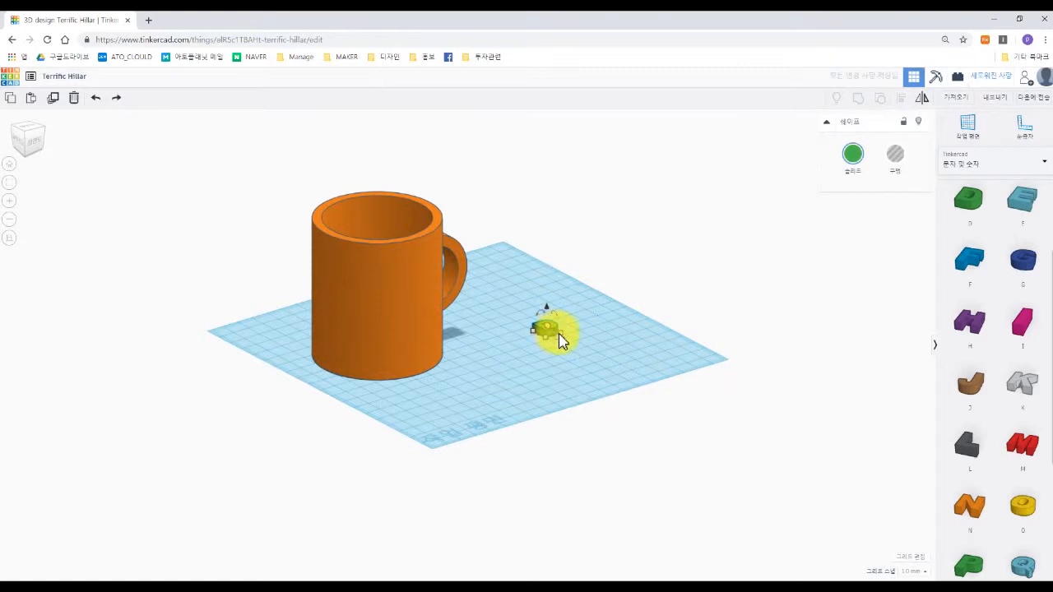
{"action": "left_click_drag", "start_coordinate": [564, 340], "coordinate": [676, 349]}
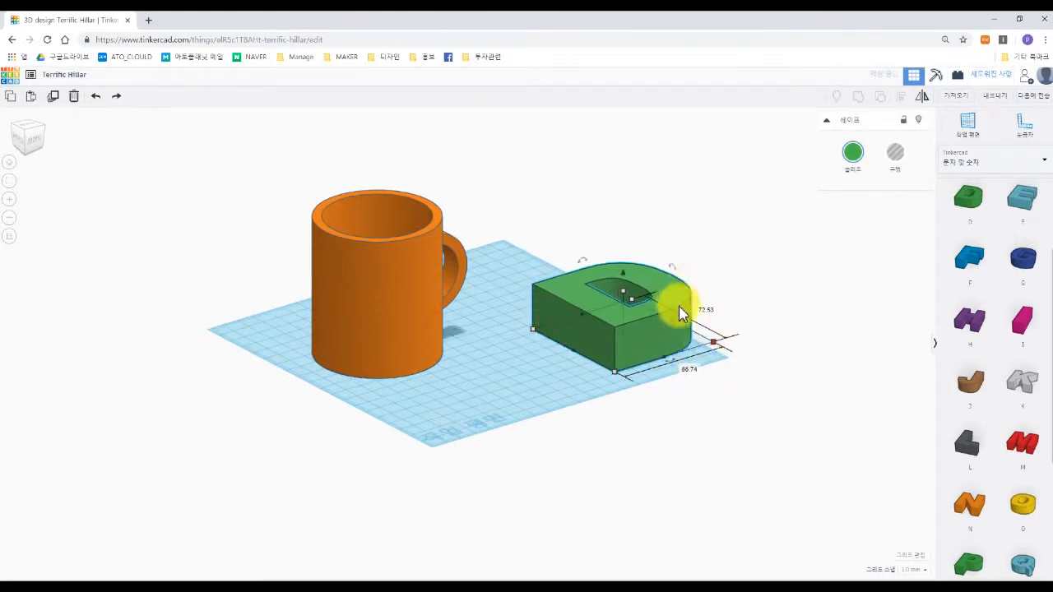
Step: Rotate the letter D 90° so it stands upright and drop it onto the workplane
{"action": "left_click_drag", "start_coordinate": [675, 269], "coordinate": [707, 320]}
{"action": "scroll", "coordinate": [806, 239], "scroll_direction": "up", "scroll_amount": 1}
{"action": "scroll", "coordinate": [762, 284], "scroll_direction": "up", "scroll_amount": 3}
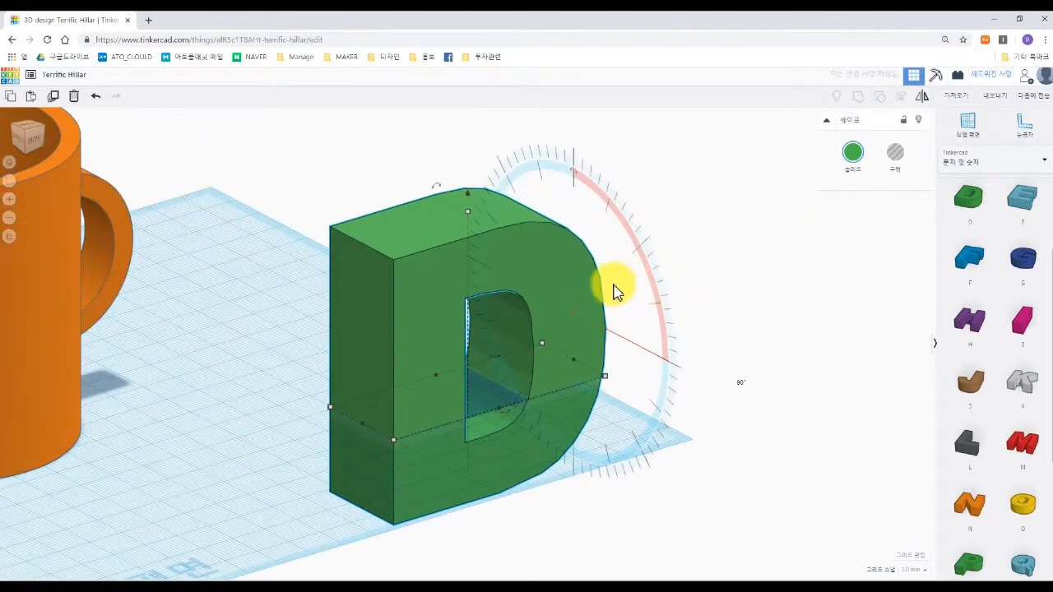
{"action": "key", "text": "d"}
{"action": "right_click_drag", "start_coordinate": [718, 312], "coordinate": [645, 320]}
{"action": "middle_click_drag", "start_coordinate": [578, 255], "coordinate": [557, 310]}
{"action": "left_click", "coordinate": [557, 316]}
Step: Place a hole box from the basic shapes on the workplane at the foot of the letter D
{"action": "scroll", "coordinate": [976, 263], "scroll_direction": "up", "scroll_amount": 3}
{"action": "left_click", "coordinate": [997, 162]}
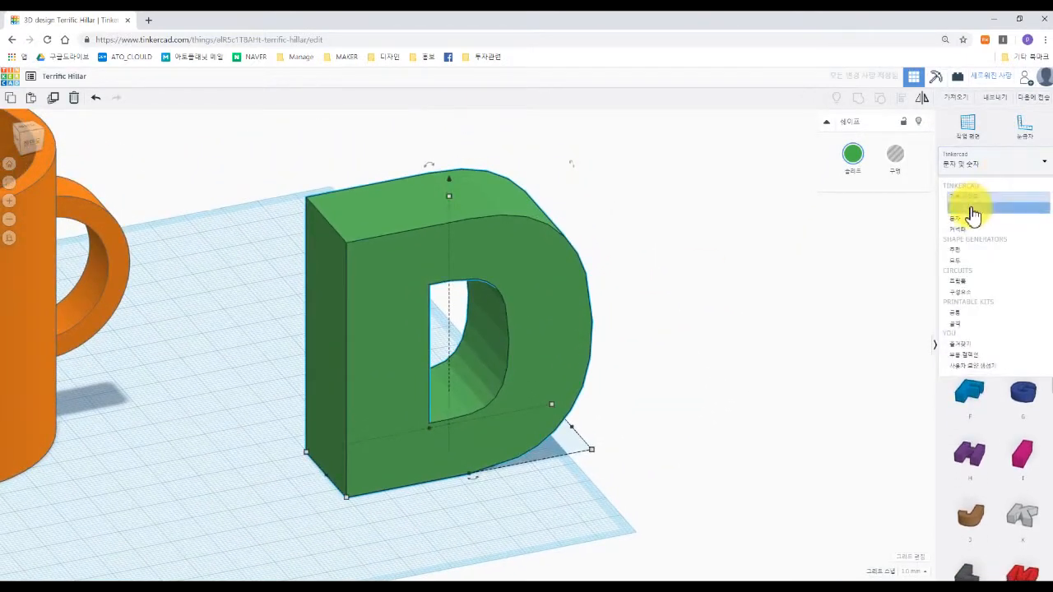
{"action": "left_click", "coordinate": [978, 199]}
{"action": "left_click_drag", "start_coordinate": [967, 228], "coordinate": [376, 470]}
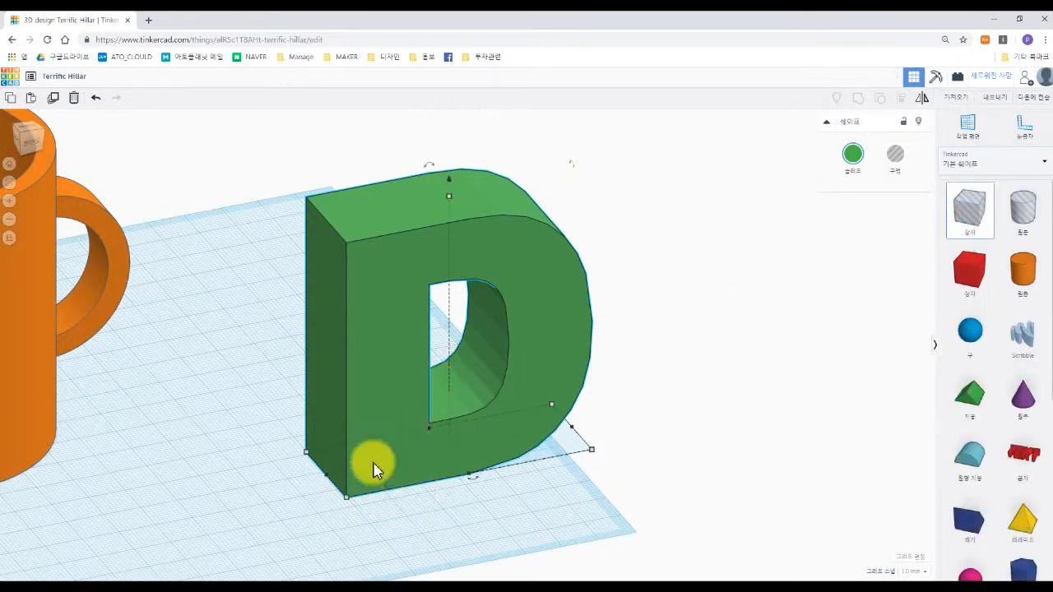
{"action": "right_click_drag", "start_coordinate": [571, 391], "coordinate": [476, 471]}
Step: Move the letter D aside from the hole box and stretch the box upward until it is taller than the letter
{"action": "left_click_drag", "start_coordinate": [467, 352], "coordinate": [687, 338]}
{"action": "left_click", "coordinate": [358, 366]}
{"action": "left_click_drag", "start_coordinate": [360, 373], "coordinate": [372, 202]}
{"action": "left_click_drag", "start_coordinate": [862, 441], "coordinate": [537, 302]}
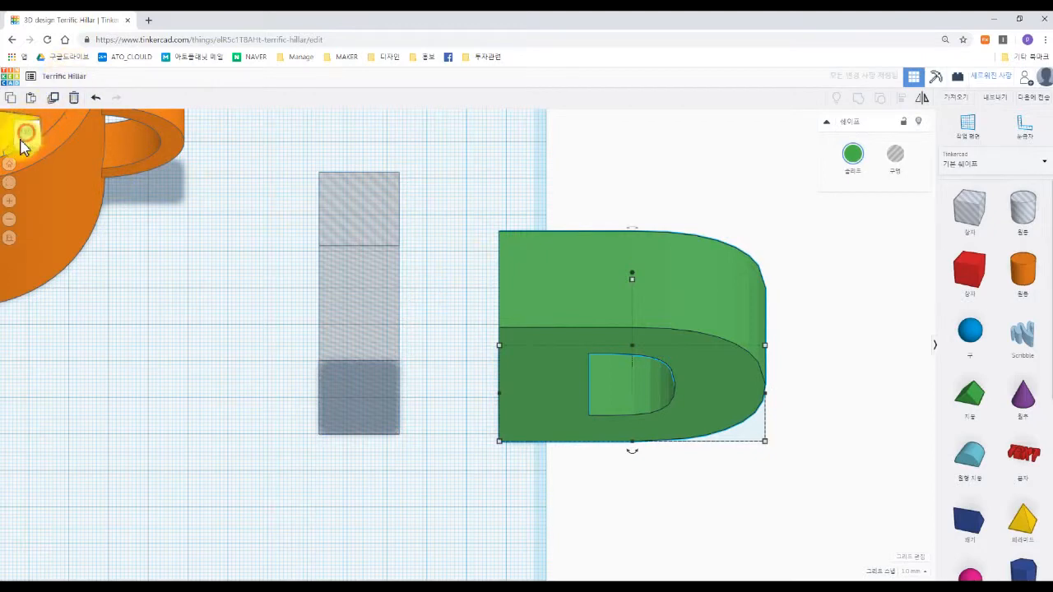
Step: Move the letter D over the hole box so the box passes through the D's straight stem, nudging the letter to centre it
{"action": "left_click", "coordinate": [23, 144]}
{"action": "left_click_drag", "start_coordinate": [527, 353], "coordinate": [337, 362]}
{"action": "right_click_drag", "start_coordinate": [545, 444], "coordinate": [499, 411]}
{"action": "key", "text": "Right"}
{"action": "key", "text": "Right"}
{"action": "key", "text": "Right"}
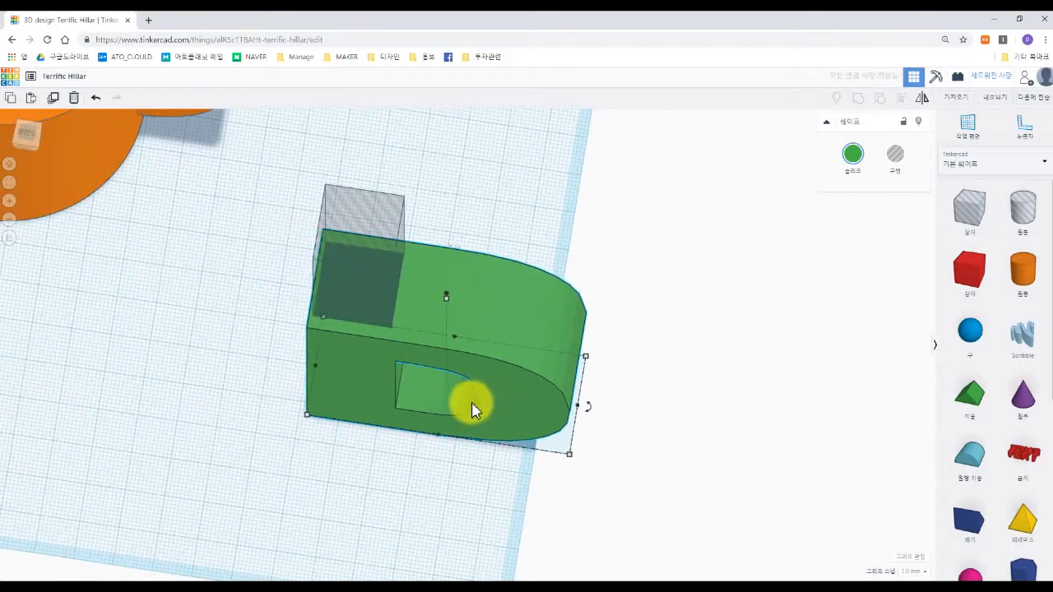
{"action": "key", "text": "Down"}
{"action": "key", "text": "Up"}
Step: Try grouping the letter D with the hole box and undo the grouping
{"action": "left_click", "coordinate": [860, 99]}
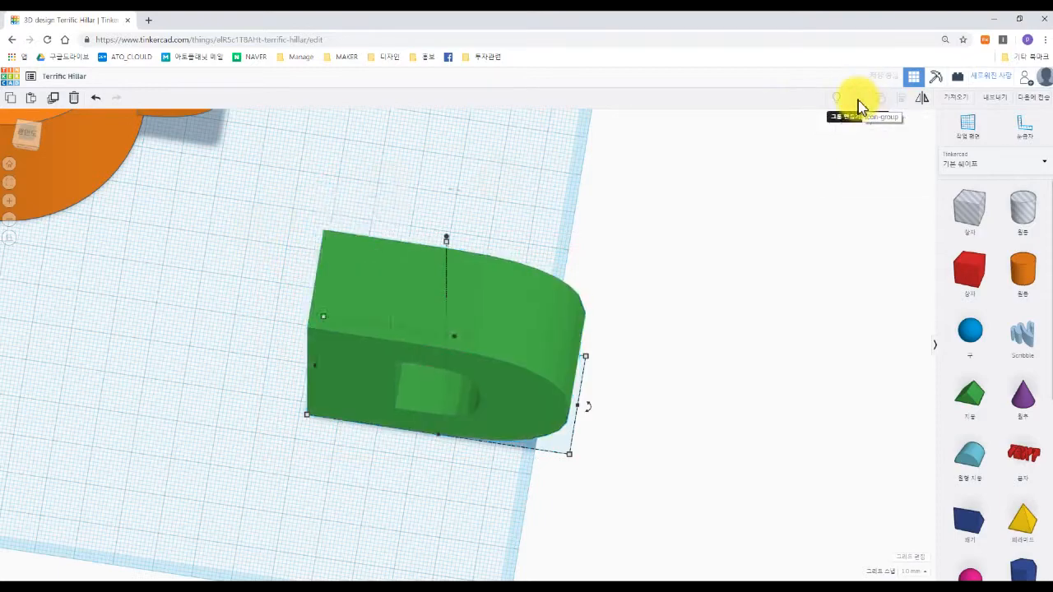
{"action": "left_click", "coordinate": [711, 260]}
{"action": "right_click_drag", "start_coordinate": [632, 313], "coordinate": [586, 286]}
{"action": "key", "text": "ctrl+z"}
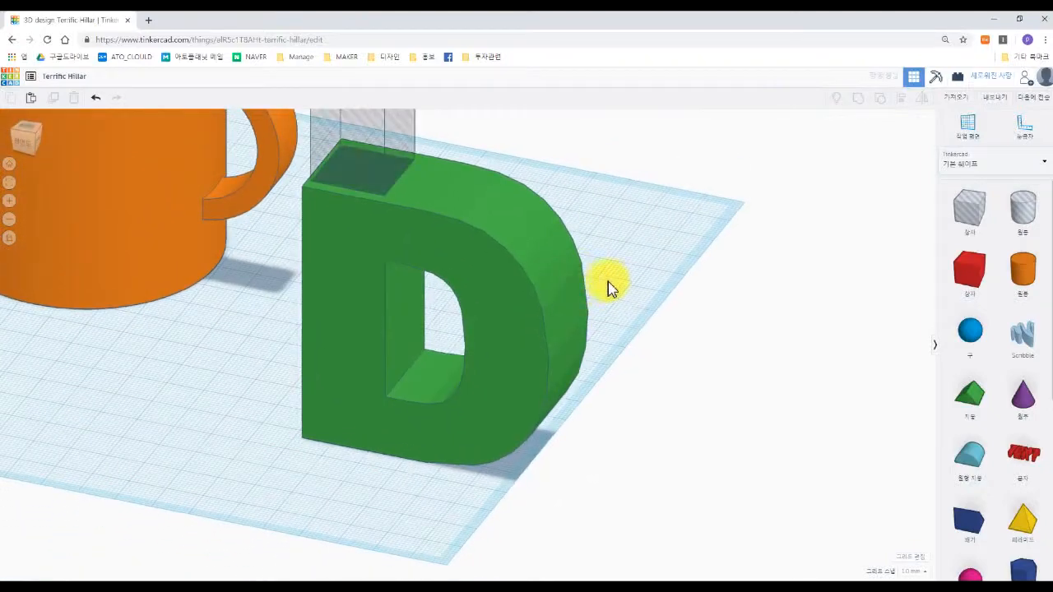
Step: Raise the hole box slightly so its base sits above the bottom of the letter D
{"action": "right_click_drag", "start_coordinate": [499, 301], "coordinate": [425, 175]}
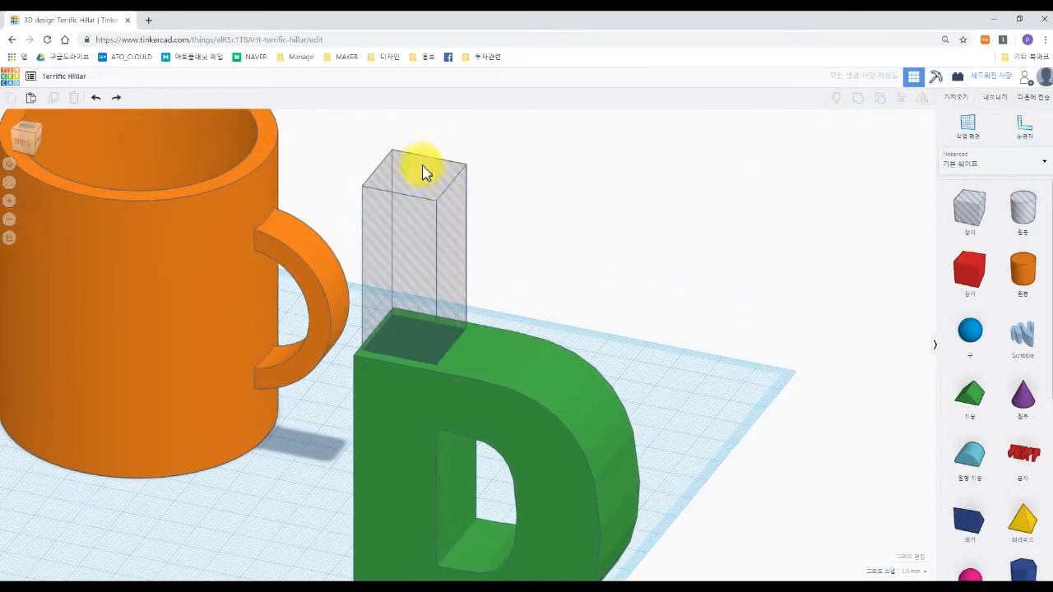
{"action": "left_click", "coordinate": [425, 171]}
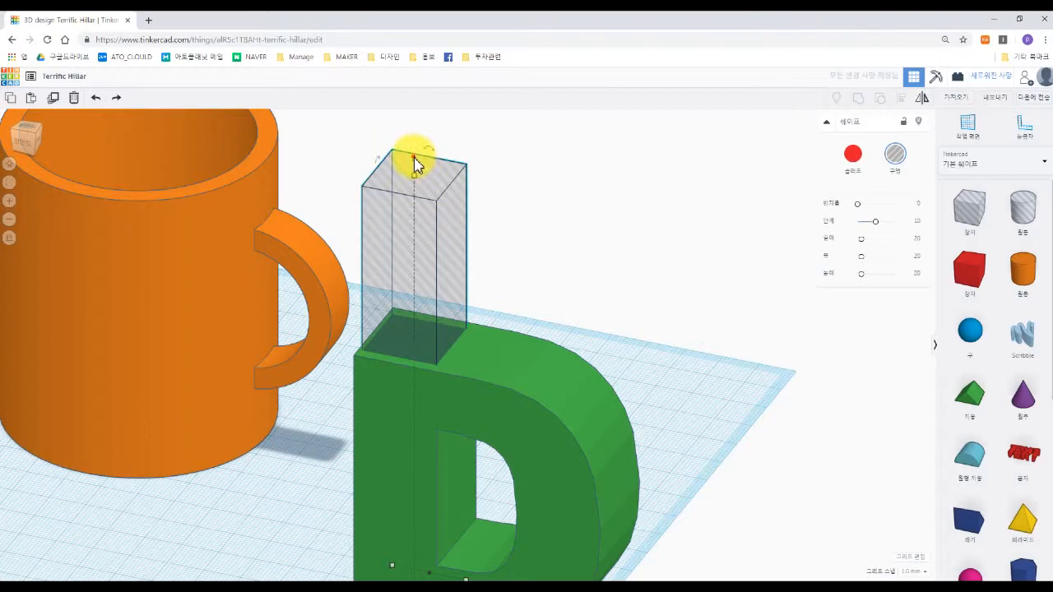
{"action": "left_click_drag", "start_coordinate": [415, 158], "coordinate": [418, 145]}
{"action": "left_click", "coordinate": [624, 247]}
Step: Group the letter D with the hole box to cut a square pocket into its stem from above, and inspect the pocket
{"action": "left_click_drag", "start_coordinate": [693, 445], "coordinate": [406, 280]}
{"action": "middle_click_drag", "start_coordinate": [633, 320], "coordinate": [653, 251]}
{"action": "left_click", "coordinate": [858, 98]}
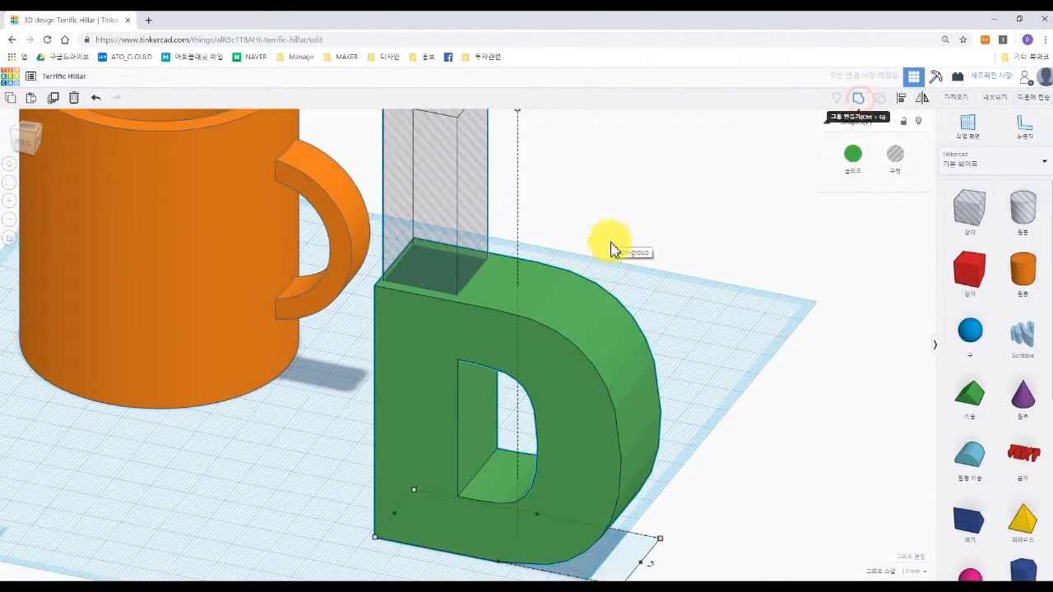
{"action": "right_click_drag", "start_coordinate": [611, 285], "coordinate": [468, 440]}
{"action": "right_click_drag", "start_coordinate": [454, 249], "coordinate": [404, 395]}
{"action": "left_click_drag", "start_coordinate": [585, 380], "coordinate": [500, 189]}
{"action": "middle_click_drag", "start_coordinate": [539, 349], "coordinate": [545, 415]}
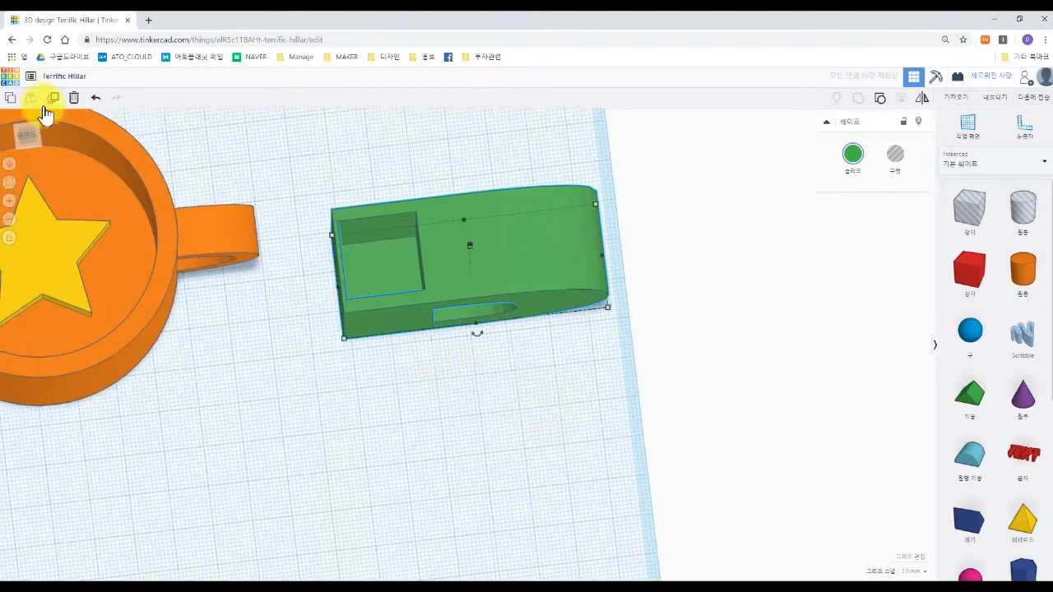
Step: Return to the home view of the mug and letter D and browse the basic shapes
{"action": "left_click", "coordinate": [9, 164]}
{"action": "middle_click_drag", "start_coordinate": [593, 256], "coordinate": [566, 288]}
{"action": "scroll", "coordinate": [378, 269], "scroll_direction": "up", "scroll_amount": 3}
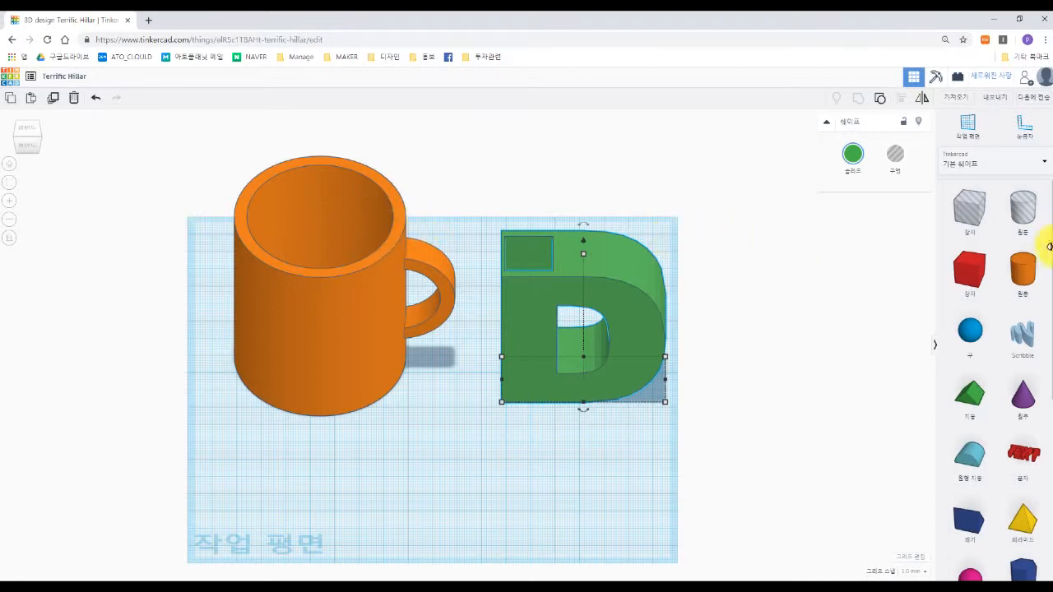
{"action": "scroll", "coordinate": [1016, 353], "scroll_direction": "down", "scroll_amount": 4}
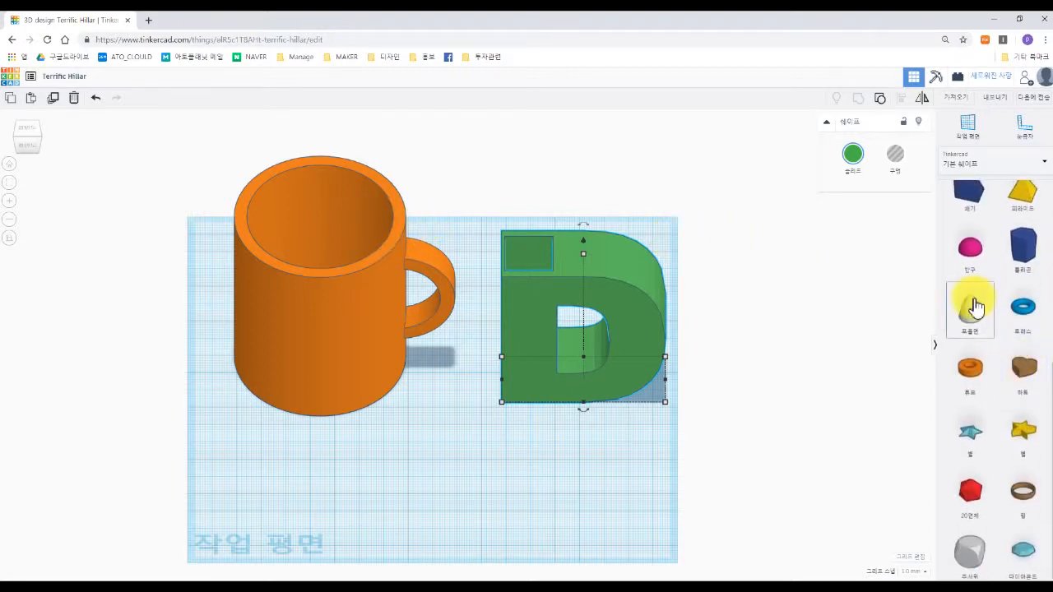